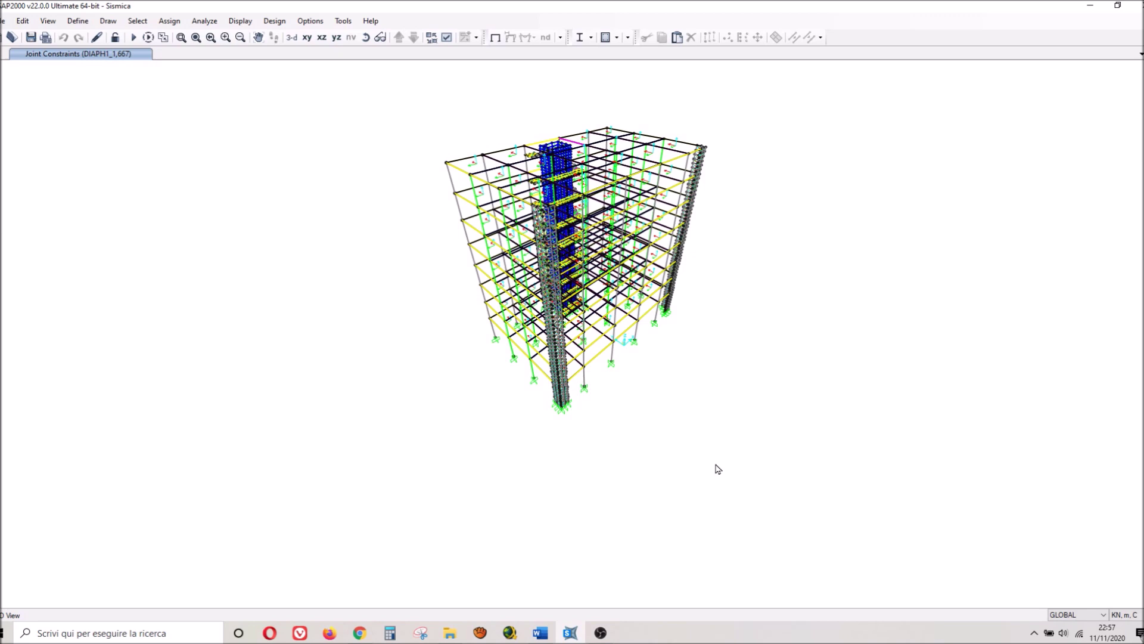
Search Google in Chrome for 'spettri ntc ver 1 0 3'.
{"action": "left_click", "coordinate": [363, 634]}
{"action": "left_click", "coordinate": [511, 256]}
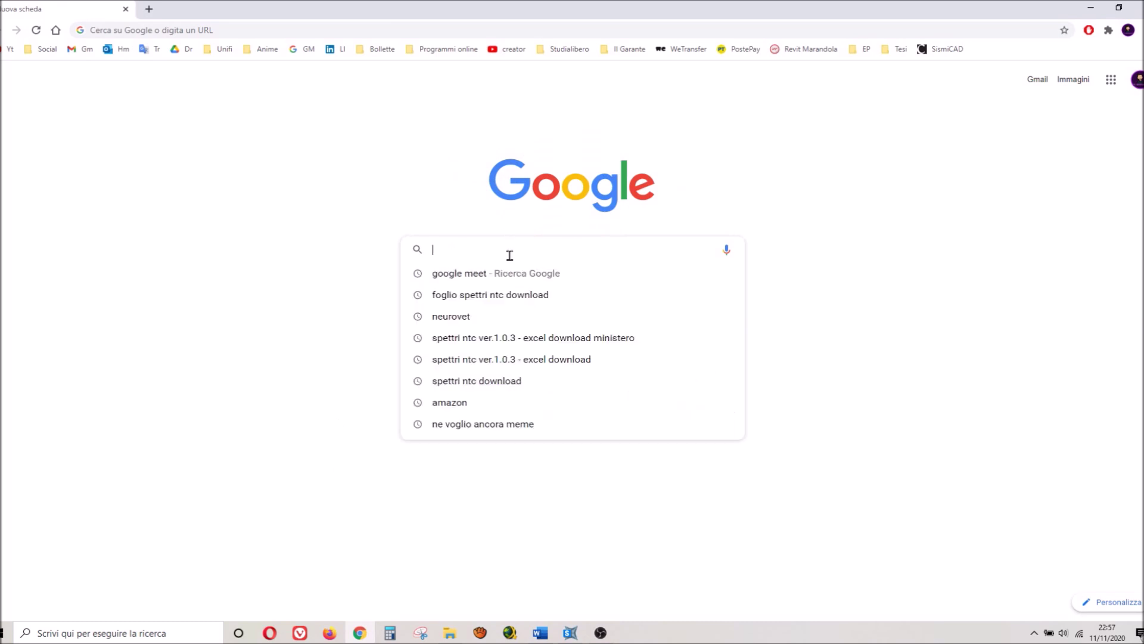
{"action": "type", "text": "spettri ntc"}
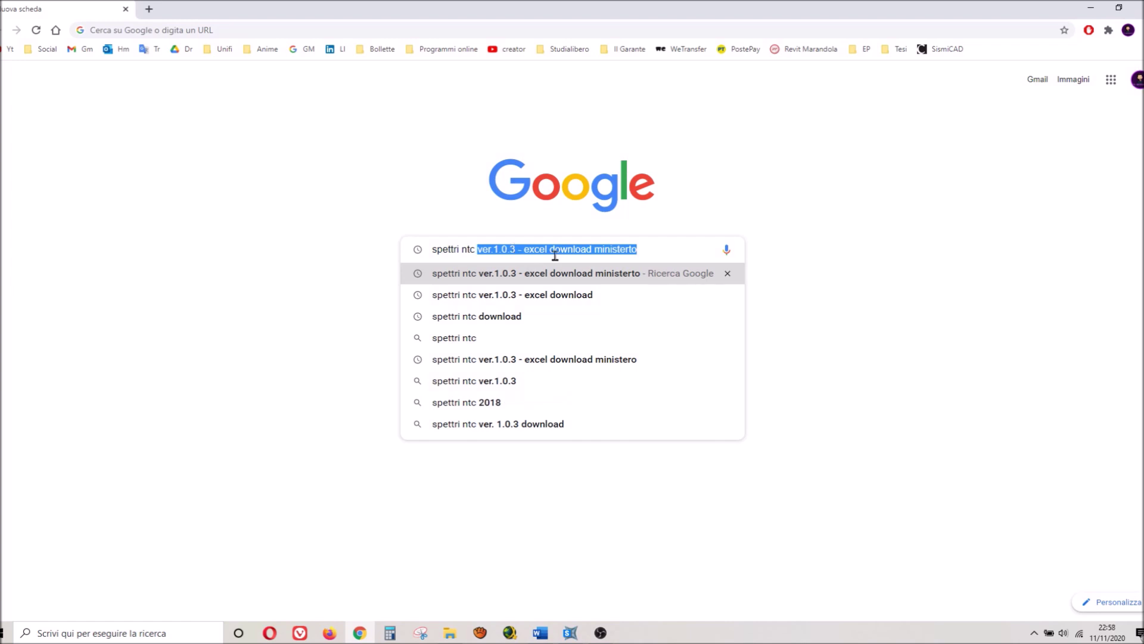
{"action": "type", "text": " ver "}
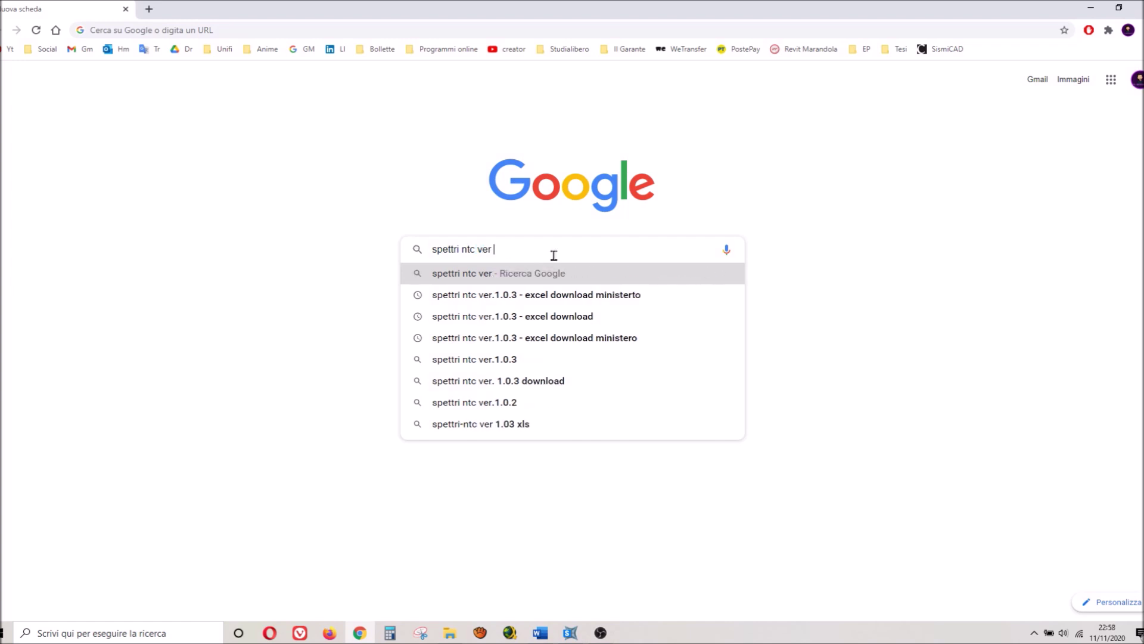
{"action": "type", "text": "1 0 3"}
{"action": "key", "text": "Return"}
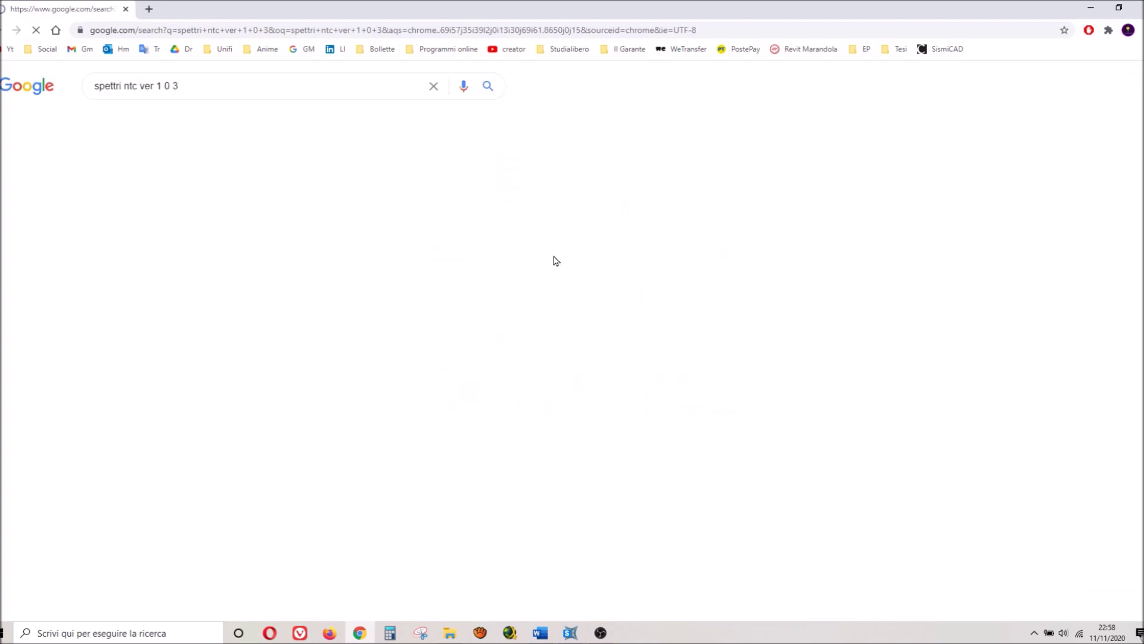
Open the ANIDIS and Labtecdesign results in new tabs, view each, then close both.
{"action": "middle_click", "coordinate": [232, 208]}
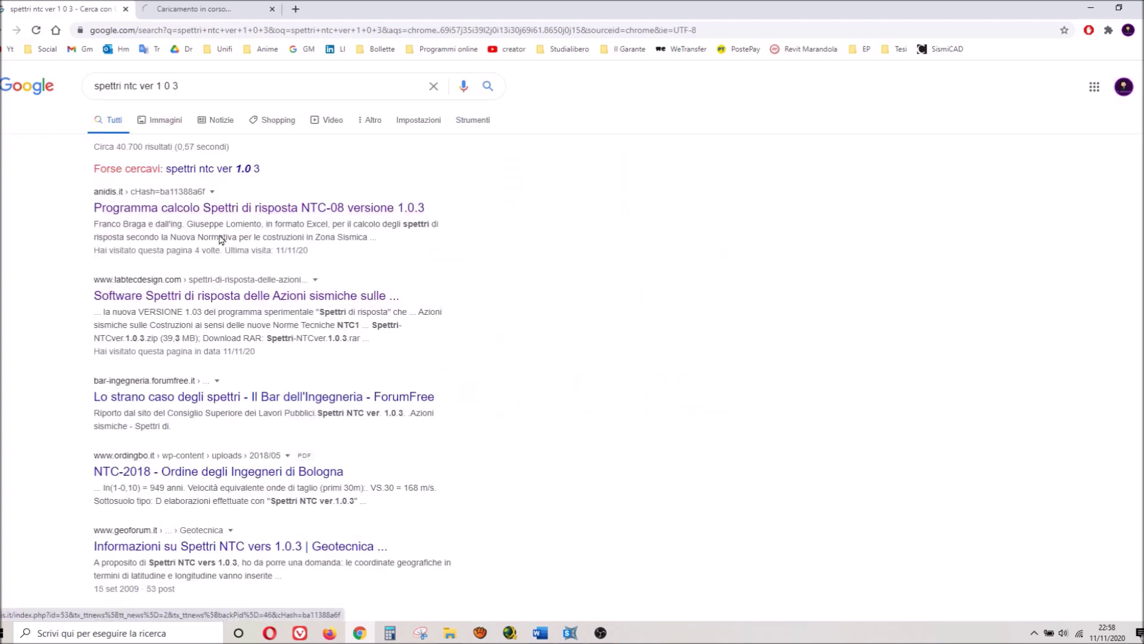
{"action": "middle_click", "coordinate": [223, 295]}
{"action": "left_click", "coordinate": [248, 5]}
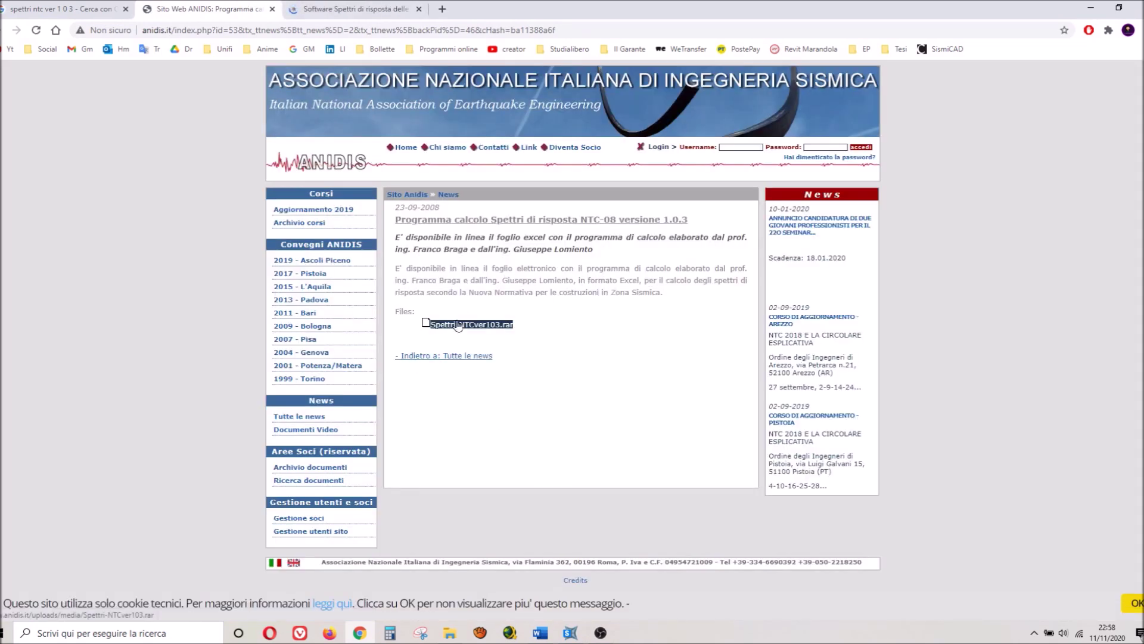
{"action": "left_click", "coordinate": [352, 6]}
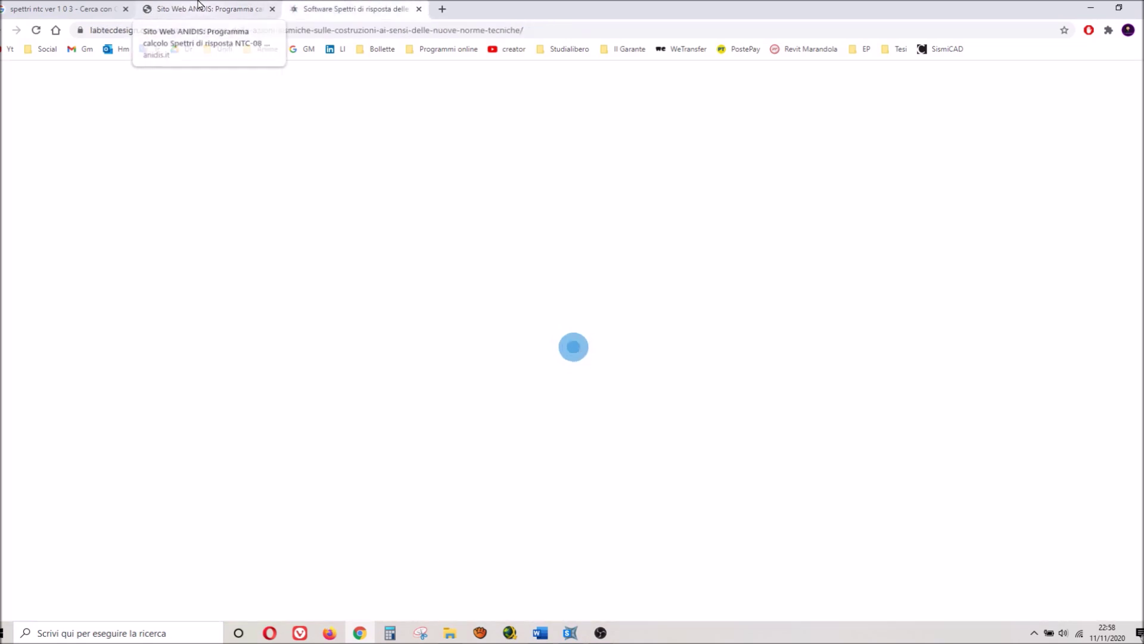
{"action": "key", "text": "ctrl+w"}
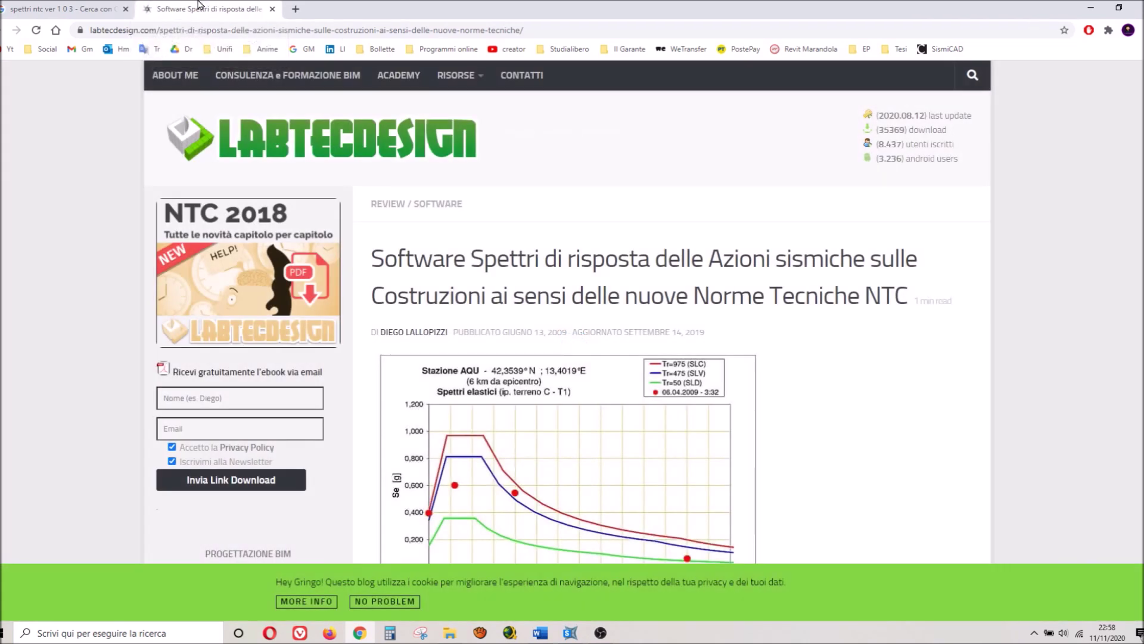
{"action": "key", "text": "ctrl+w"}
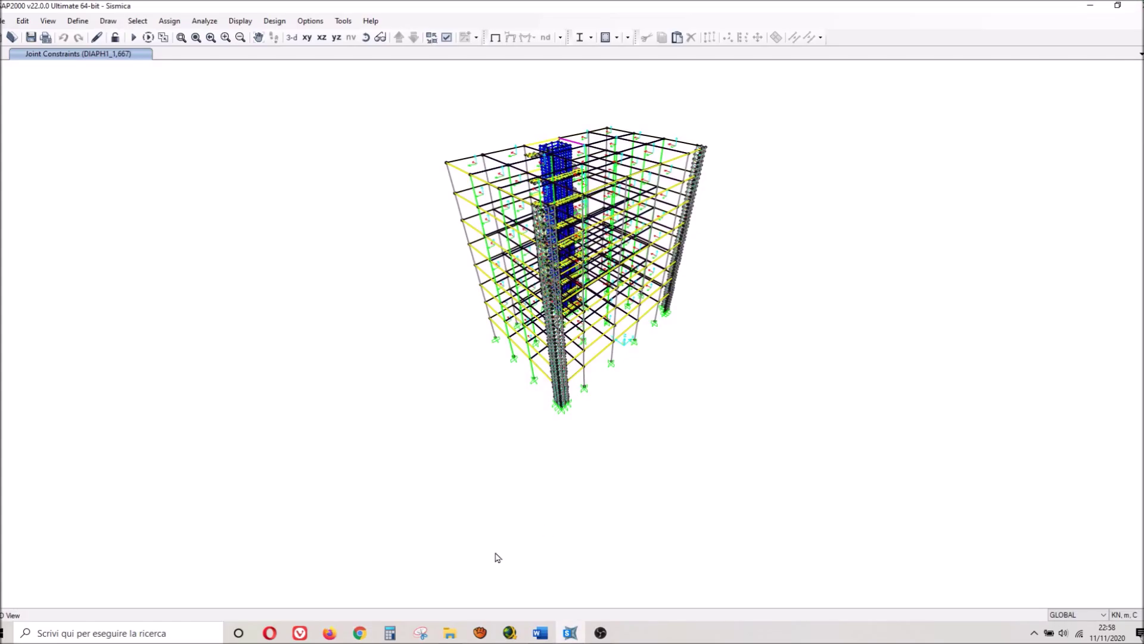
Open Spettri-NTCver.1.0.3.xls from the Spettri-NTCver.1.0.3 folder inside Uni.
{"action": "left_click", "coordinate": [450, 632]}
{"action": "left_click", "coordinate": [399, 414]}
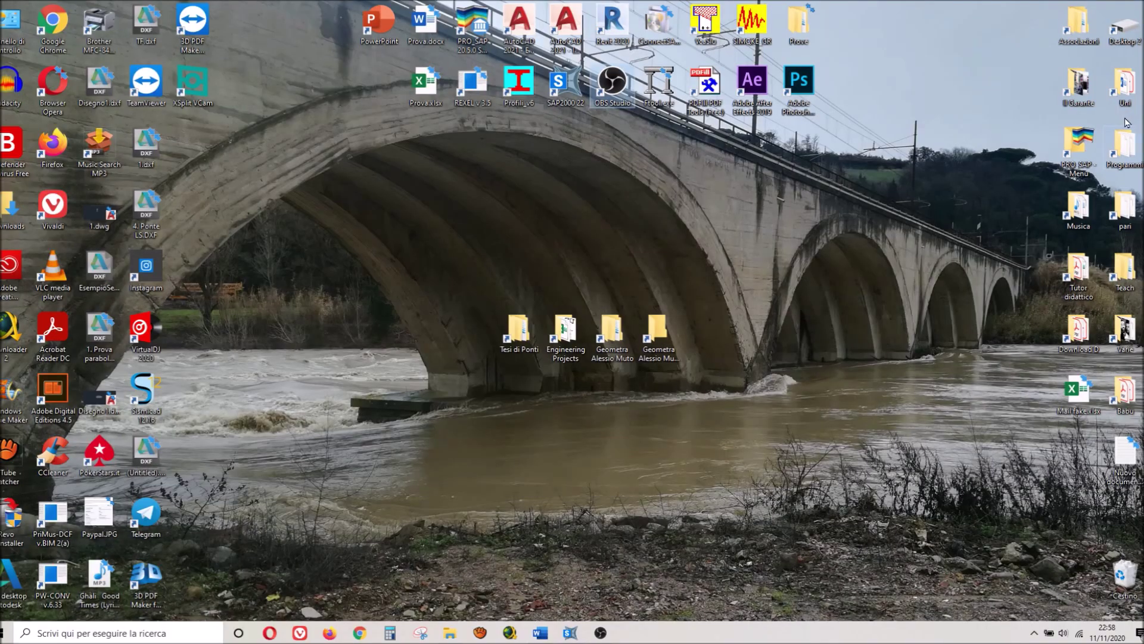
{"action": "left_click", "coordinate": [1126, 85]}
{"action": "double_click", "coordinate": [1125, 85]}
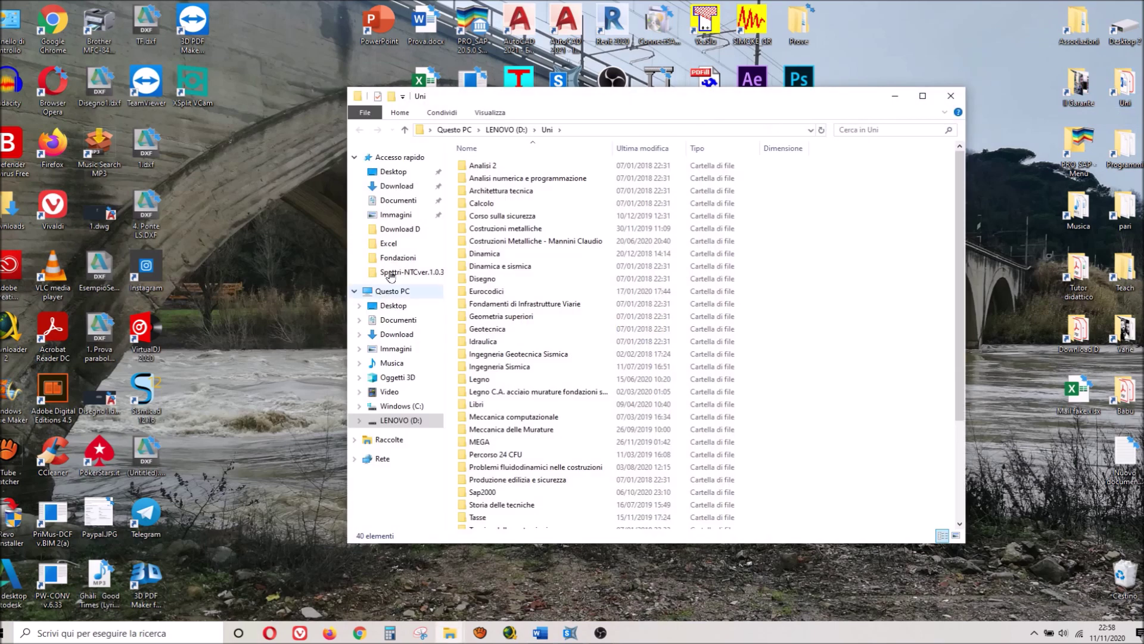
{"action": "left_click", "coordinate": [434, 273]}
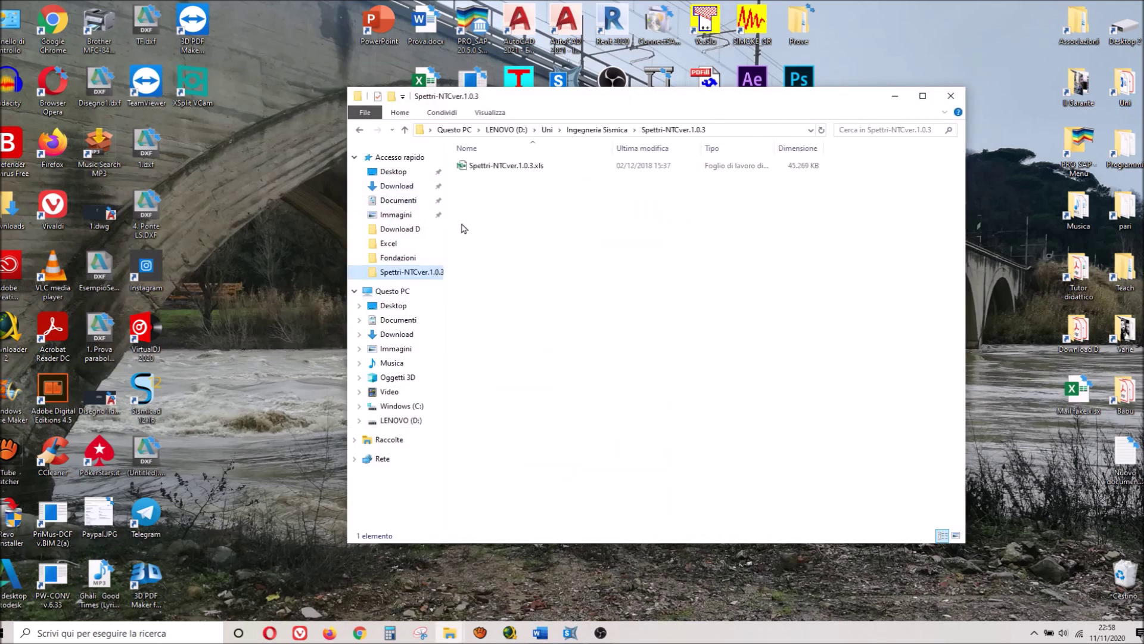
{"action": "double_click", "coordinate": [500, 171]}
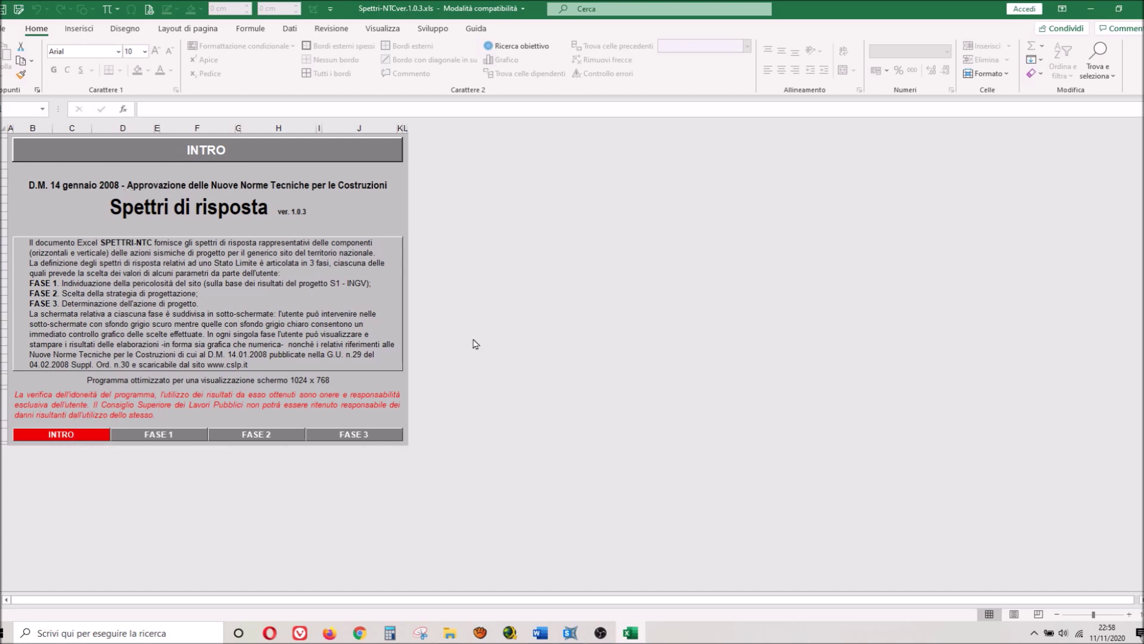
Switch from the INTRO panel to the FASE 1 sheet and open the region list.
{"action": "left_click", "coordinate": [156, 436]}
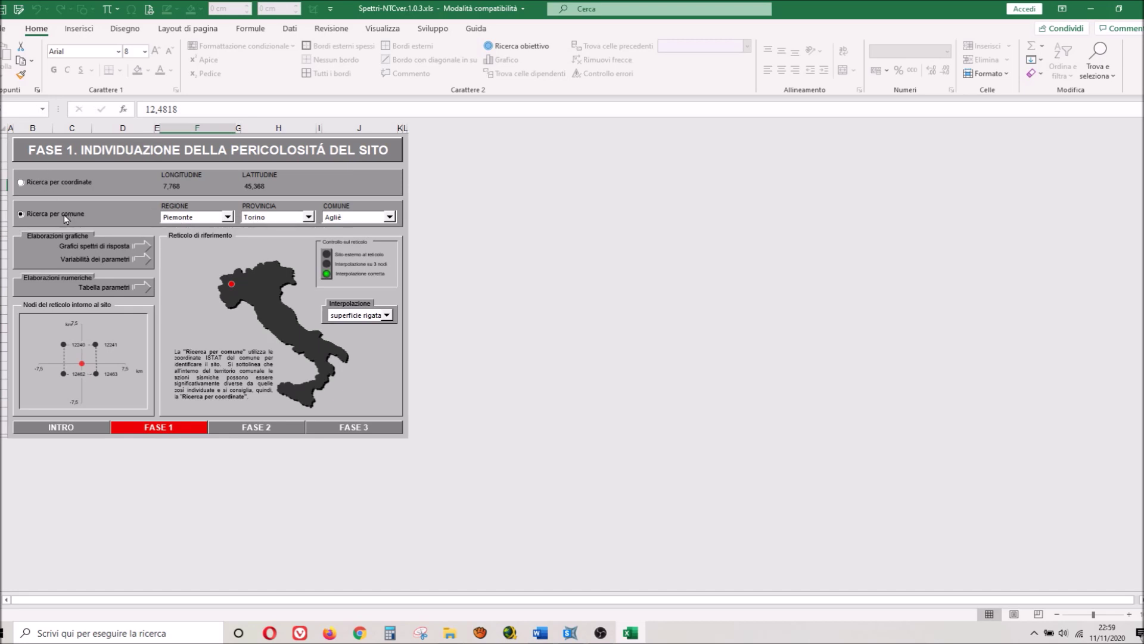
{"action": "left_click", "coordinate": [228, 219]}
Set Regione Toscana, Provincia Firenze and Comune Firenze.
{"action": "left_click", "coordinate": [228, 280]}
{"action": "left_click", "coordinate": [228, 280]}
{"action": "left_click", "coordinate": [191, 268]}
{"action": "left_click", "coordinate": [308, 217]}
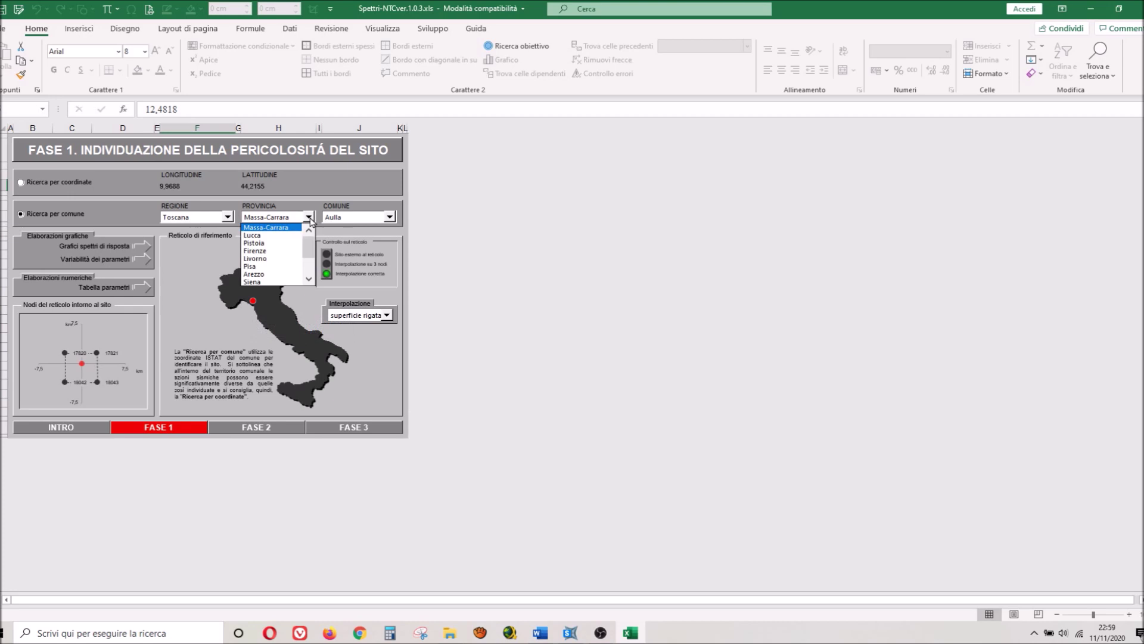
{"action": "left_click", "coordinate": [280, 251]}
{"action": "left_click", "coordinate": [389, 217]}
{"action": "left_click", "coordinate": [390, 281]}
{"action": "left_click", "coordinate": [390, 281]}
{"action": "left_click", "coordinate": [390, 281]}
{"action": "left_click", "coordinate": [390, 282]}
{"action": "left_click", "coordinate": [390, 281]}
{"action": "left_click", "coordinate": [390, 282]}
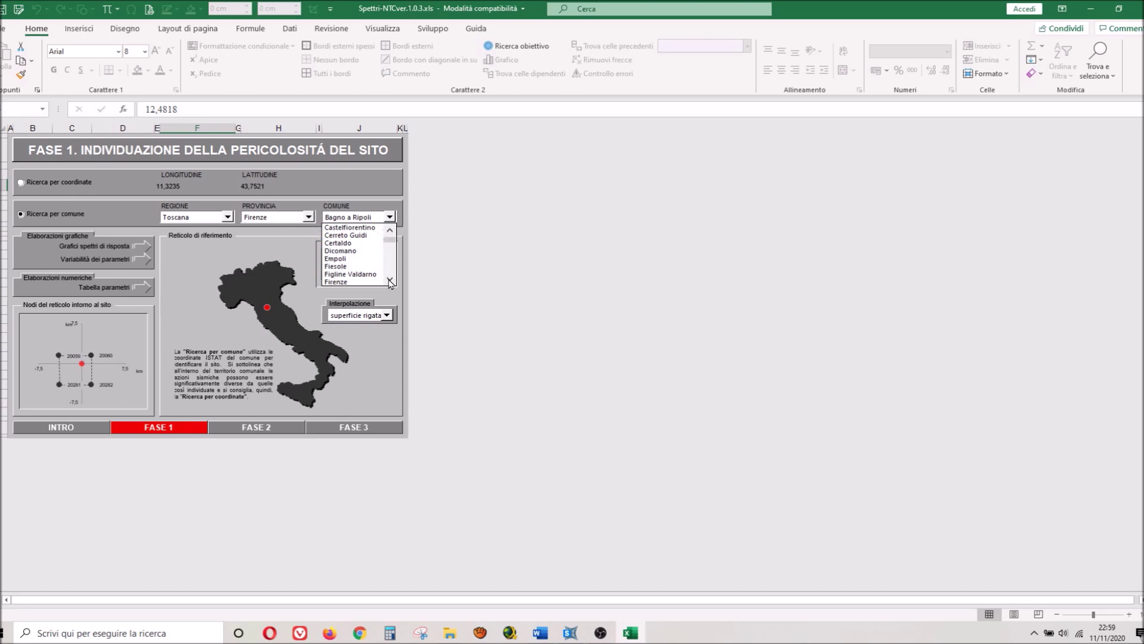
{"action": "left_click", "coordinate": [353, 282]}
Keep superficie rigata interpolation and show the elastic response spectra chart.
{"action": "left_click", "coordinate": [388, 316]}
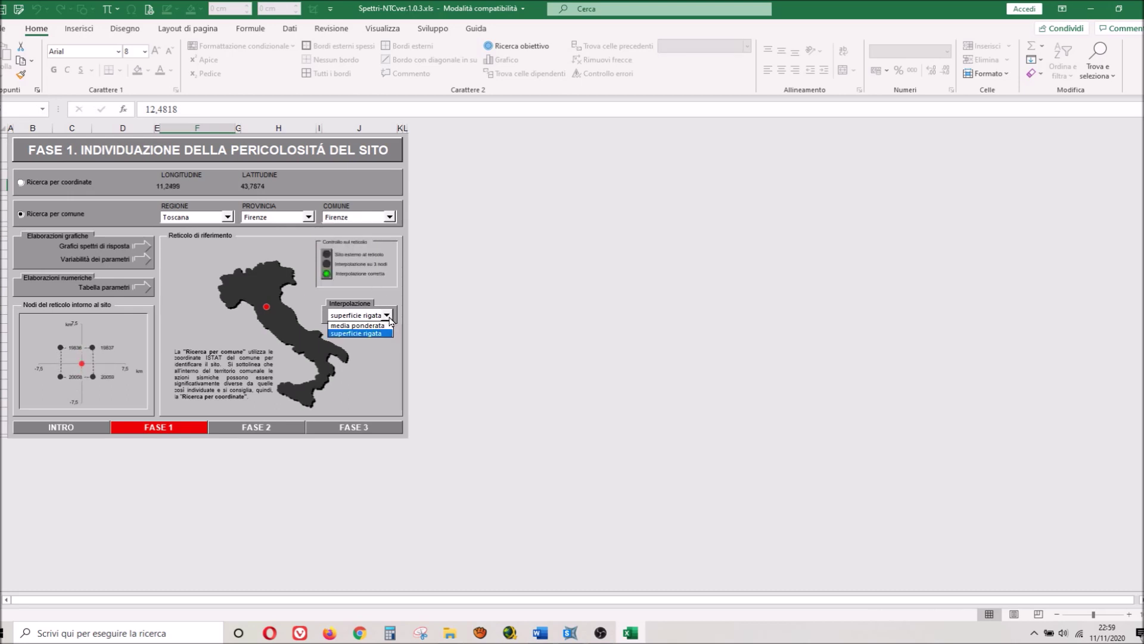
{"action": "left_click", "coordinate": [390, 320]}
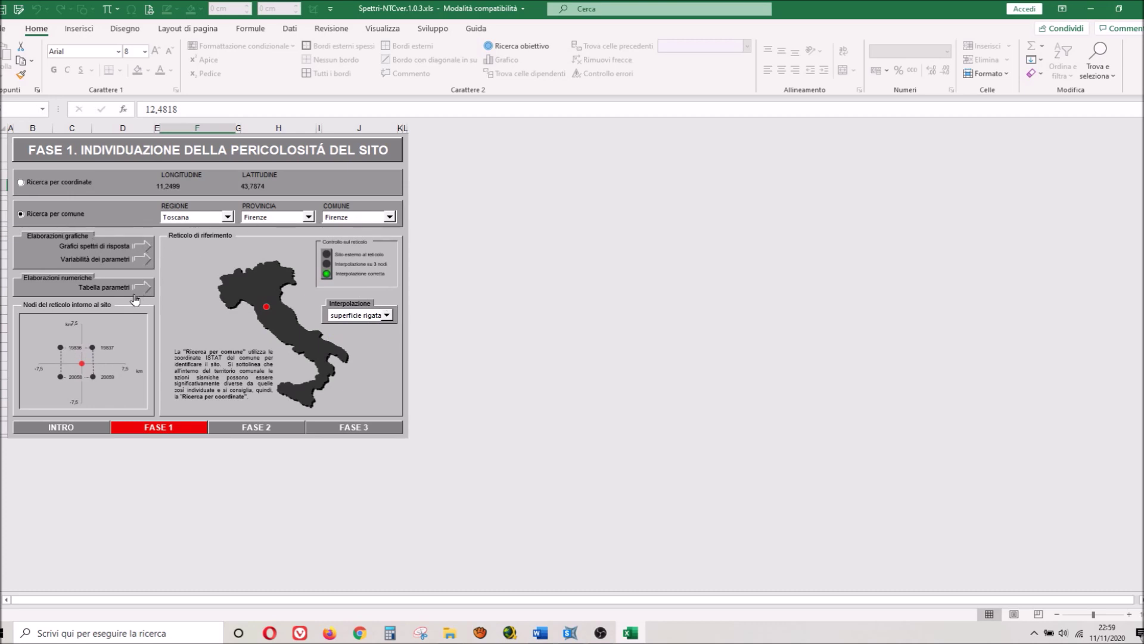
{"action": "left_click", "coordinate": [139, 256]}
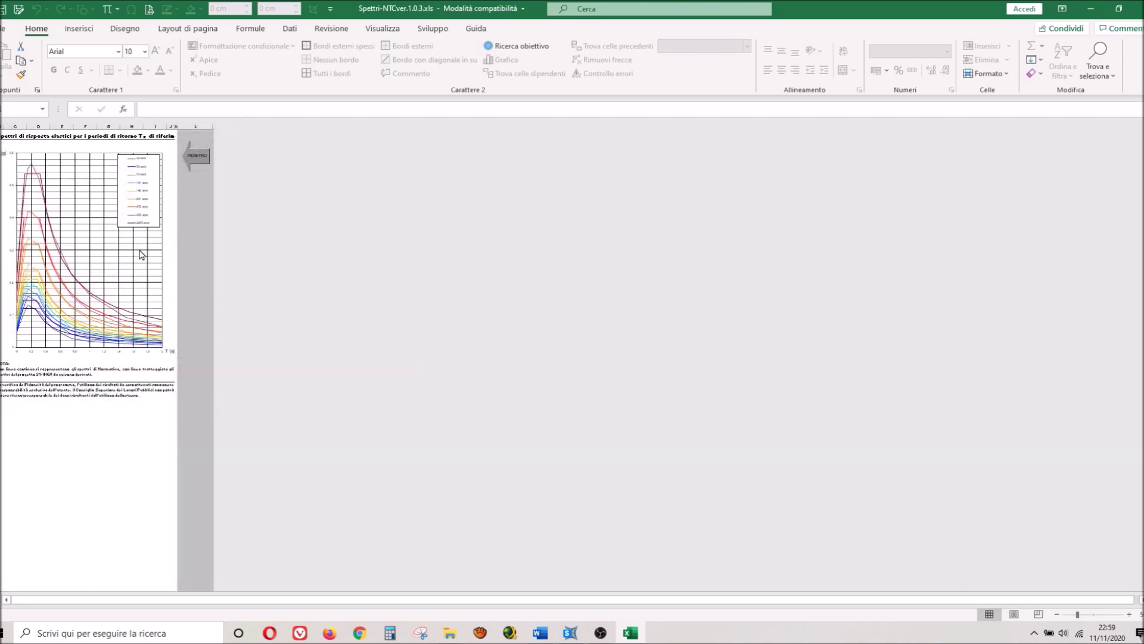
Review the response spectra chart, then go back to FASE 1 with Firenze still set.
{"action": "scroll", "coordinate": [58, 174], "scroll_direction": "up", "scroll_amount": 2, "text": "ctrl"}
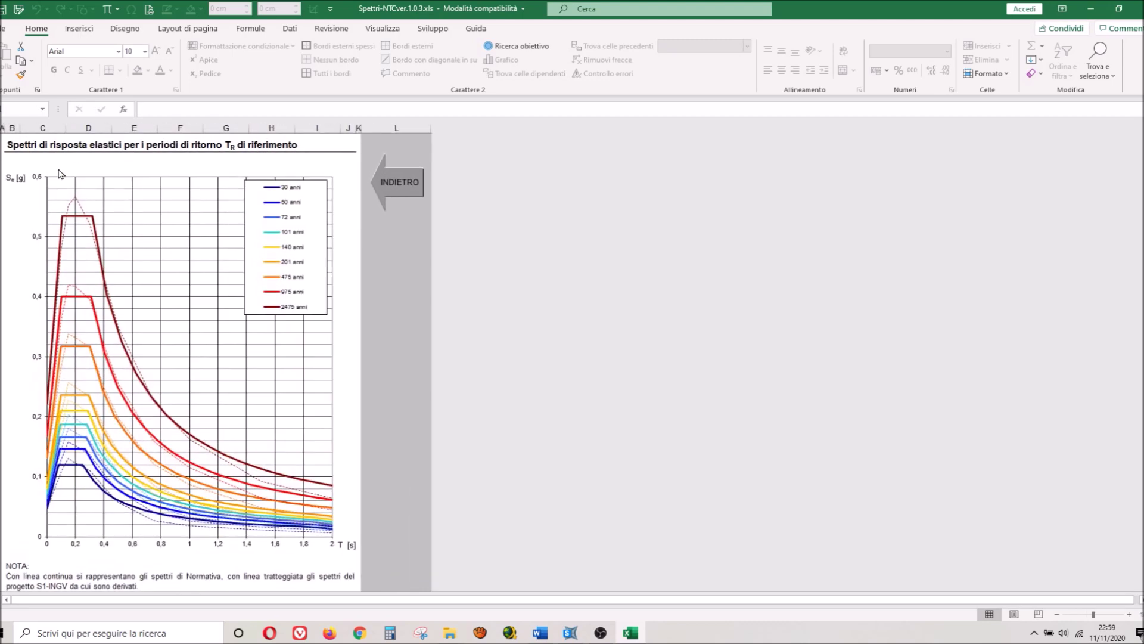
{"action": "scroll", "coordinate": [58, 170], "scroll_direction": "up", "scroll_amount": 2, "text": "ctrl"}
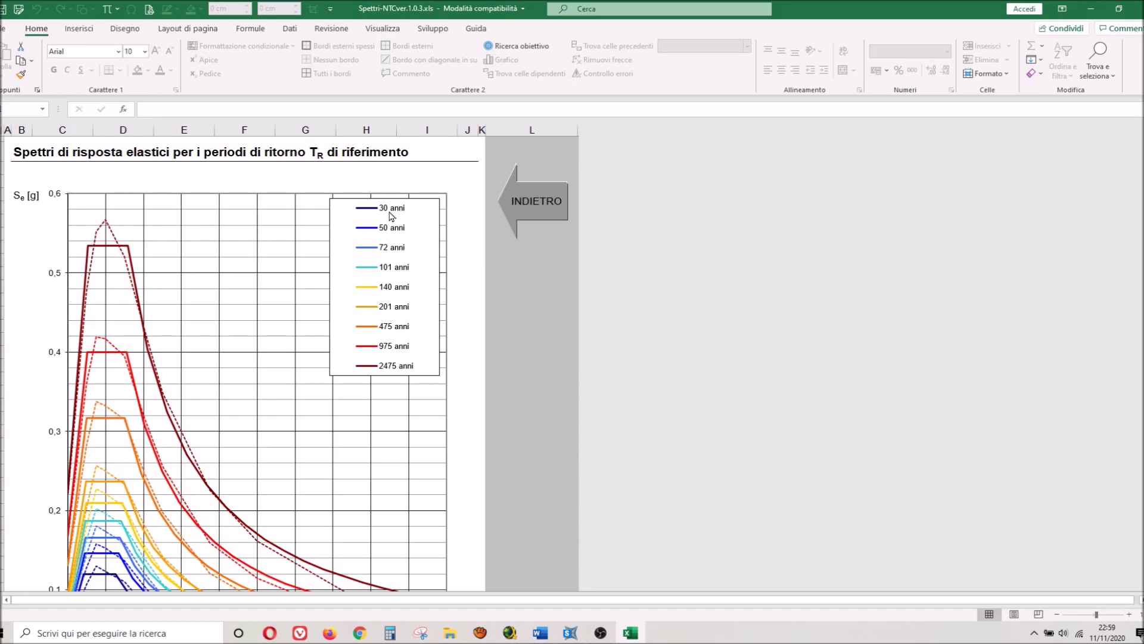
{"action": "scroll", "coordinate": [384, 213], "scroll_direction": "down", "scroll_amount": 5}
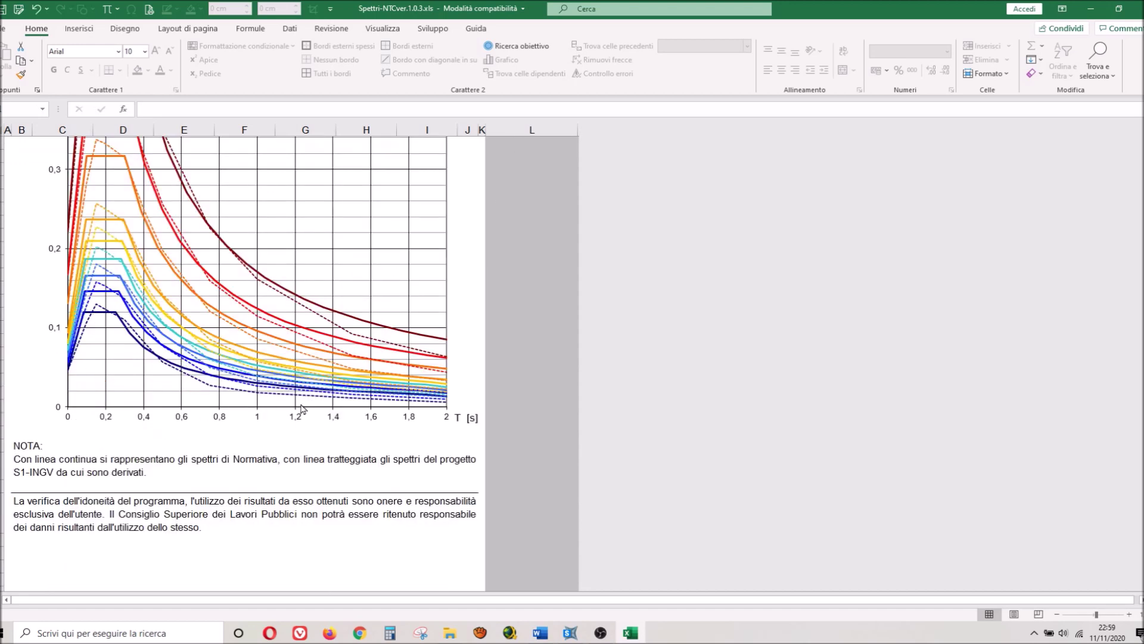
{"action": "scroll", "coordinate": [298, 399], "scroll_direction": "up", "scroll_amount": 1}
{"action": "scroll", "coordinate": [312, 348], "scroll_direction": "up", "scroll_amount": 4}
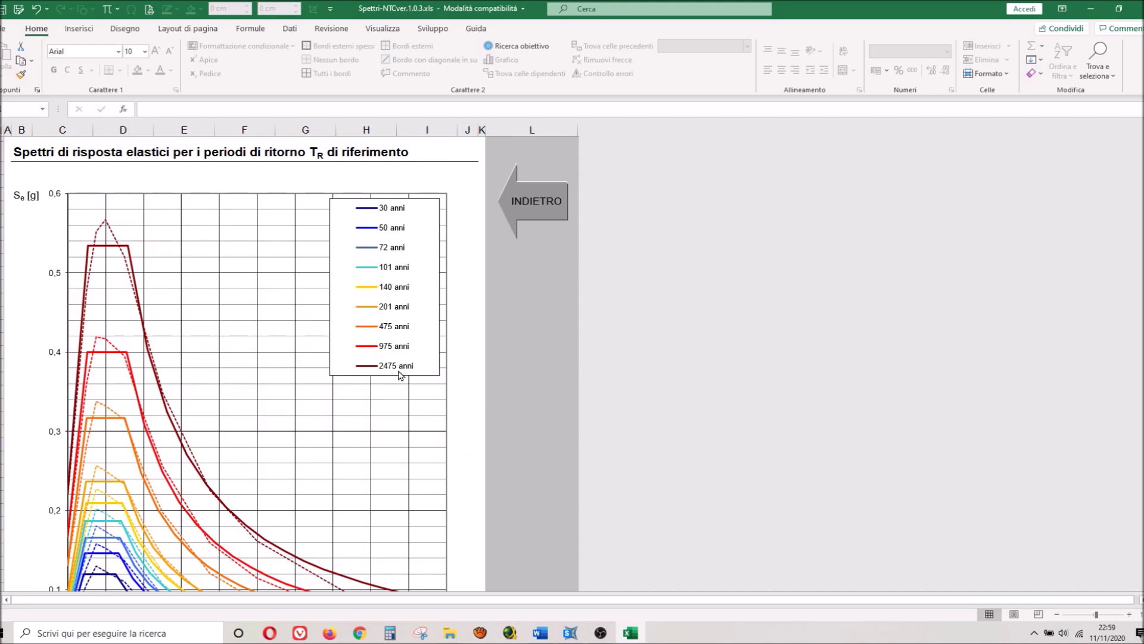
{"action": "scroll", "coordinate": [400, 374], "scroll_direction": "down", "scroll_amount": 3}
{"action": "scroll", "coordinate": [400, 374], "scroll_direction": "down", "scroll_amount": 2}
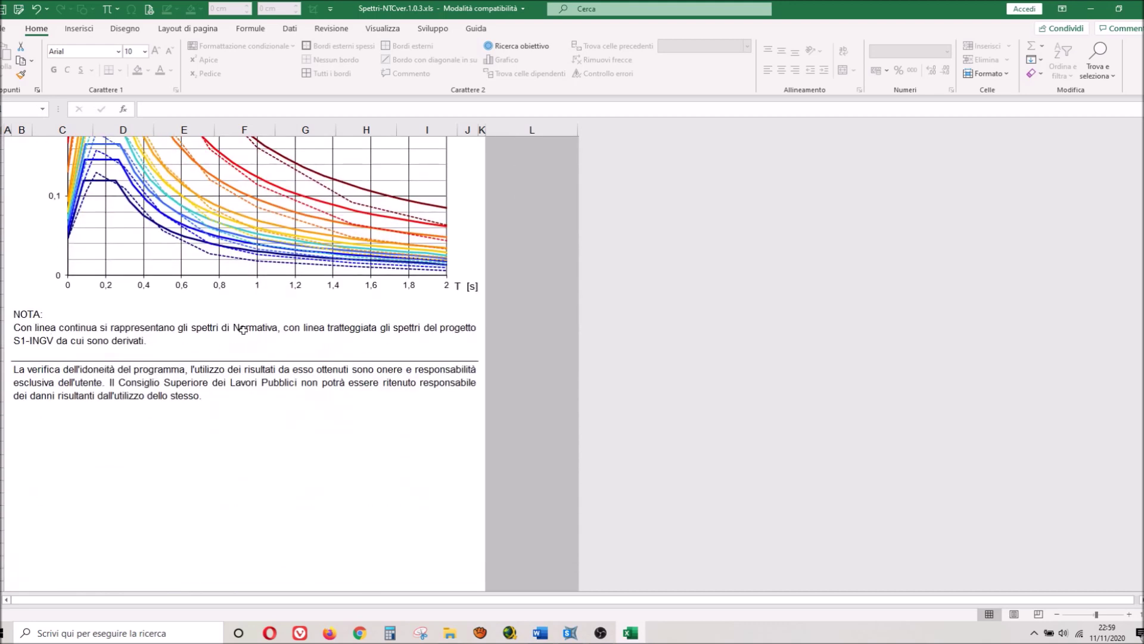
{"action": "scroll", "coordinate": [243, 330], "scroll_direction": "up", "scroll_amount": 2}
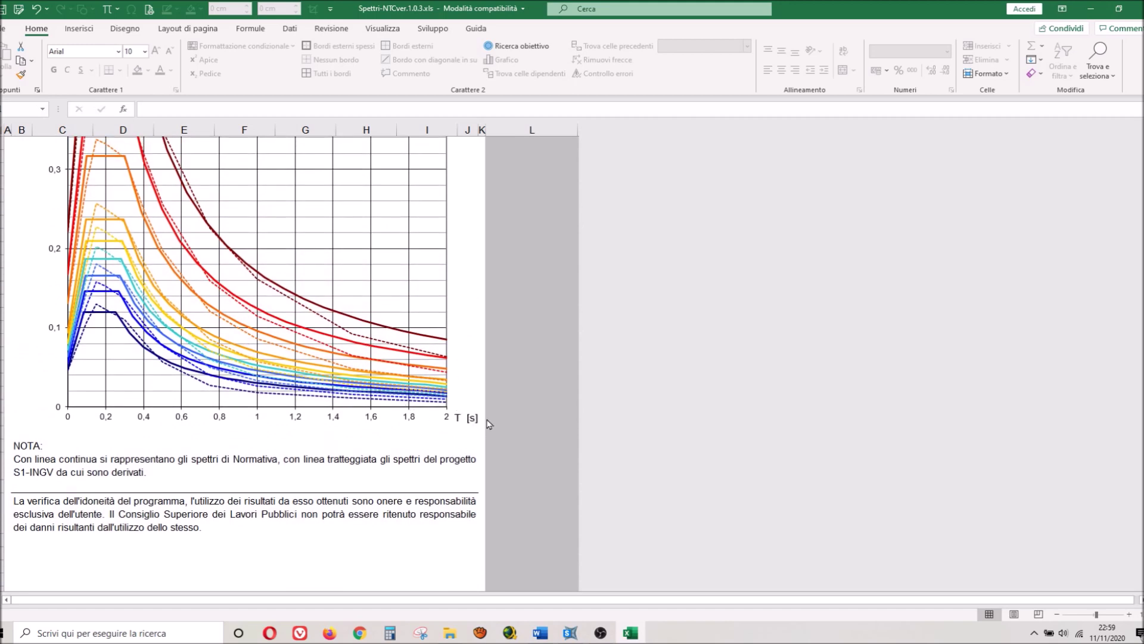
{"action": "scroll", "coordinate": [474, 420], "scroll_direction": "up", "scroll_amount": 4}
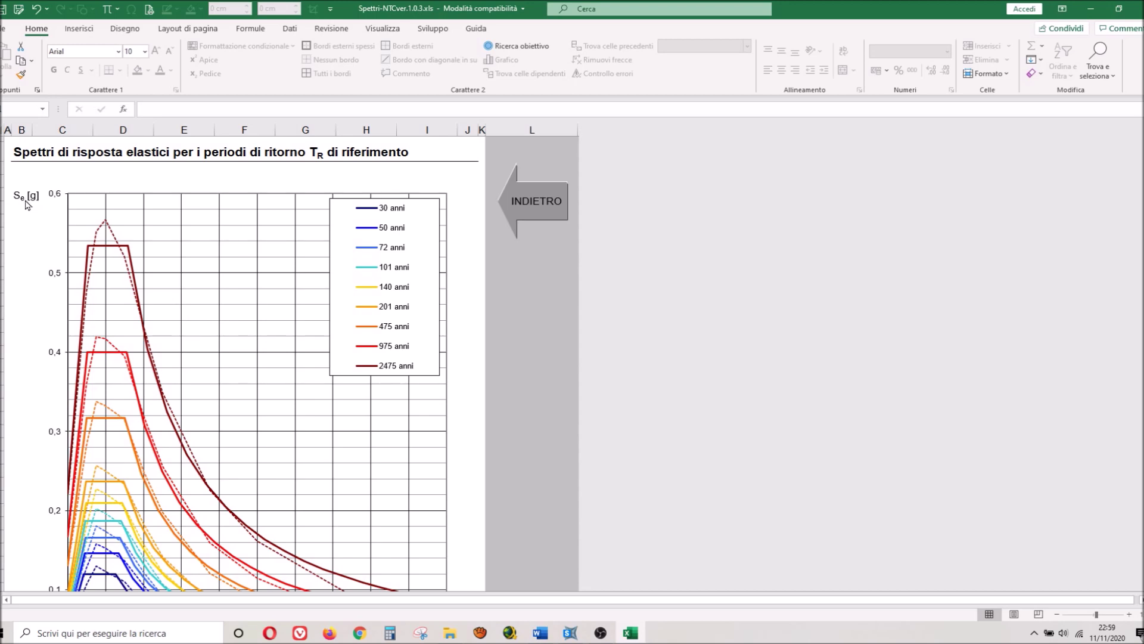
{"action": "left_click", "coordinate": [557, 202]}
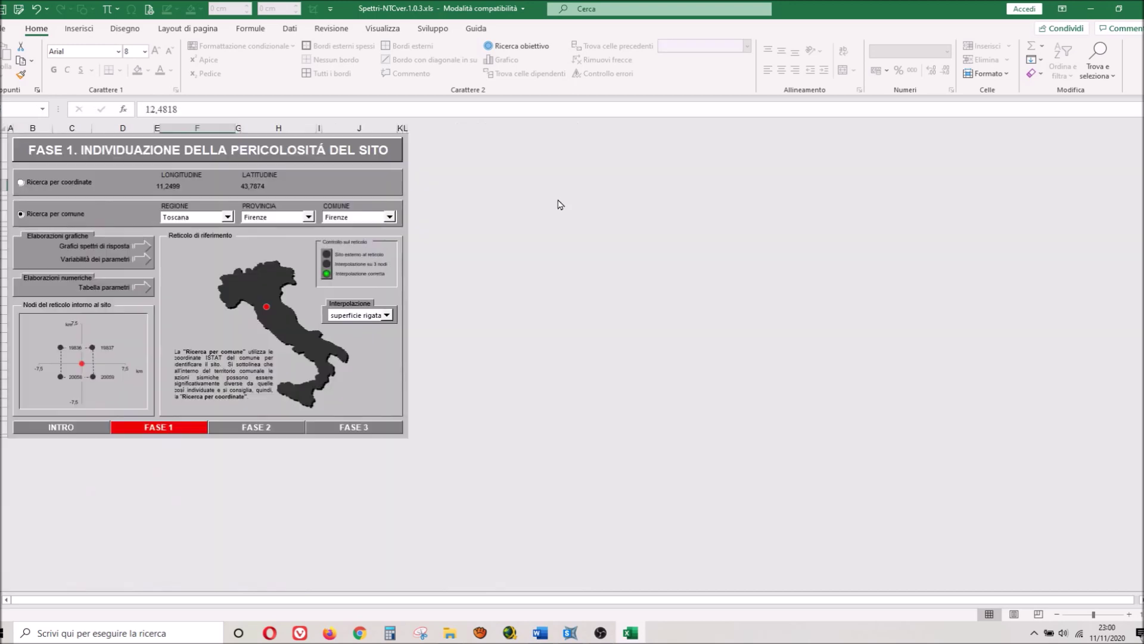
{"action": "left_click", "coordinate": [144, 266]}
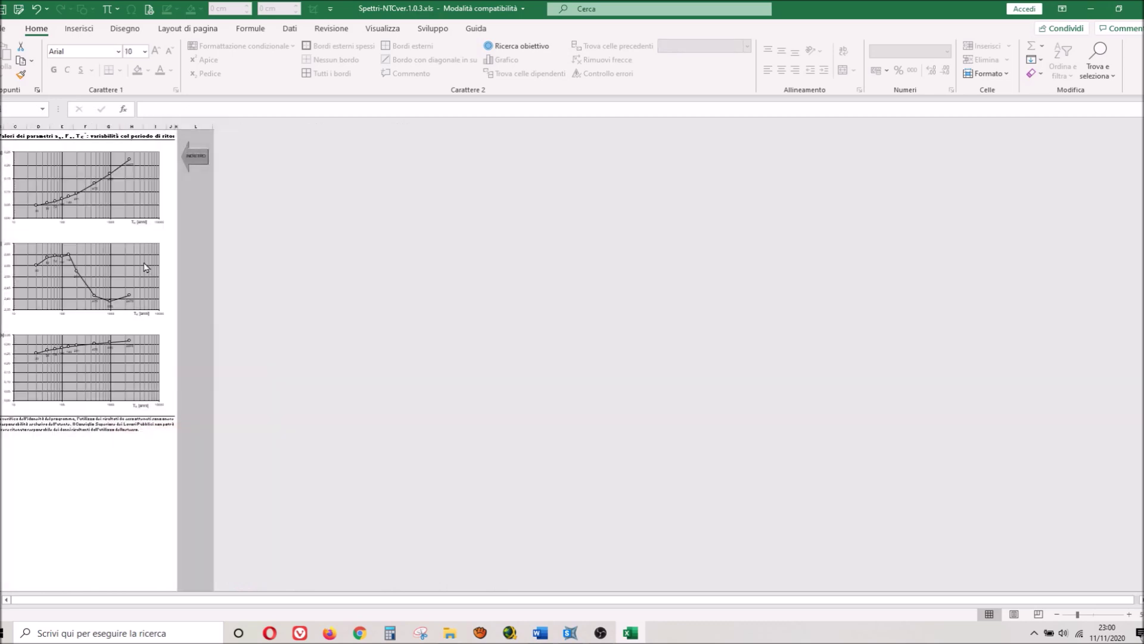
{"action": "scroll", "coordinate": [43, 156], "scroll_direction": "up", "scroll_amount": 1, "text": "ctrl"}
{"action": "scroll", "coordinate": [42, 156], "scroll_direction": "up", "scroll_amount": 2, "text": "ctrl"}
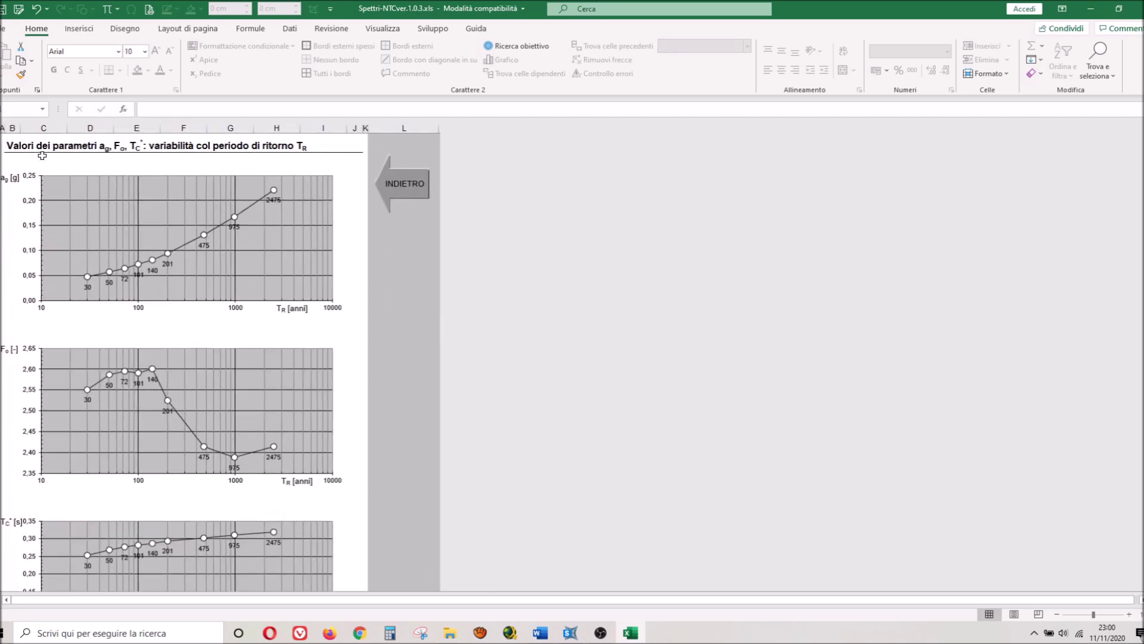
{"action": "scroll", "coordinate": [41, 155], "scroll_direction": "up", "scroll_amount": 2, "text": "ctrl"}
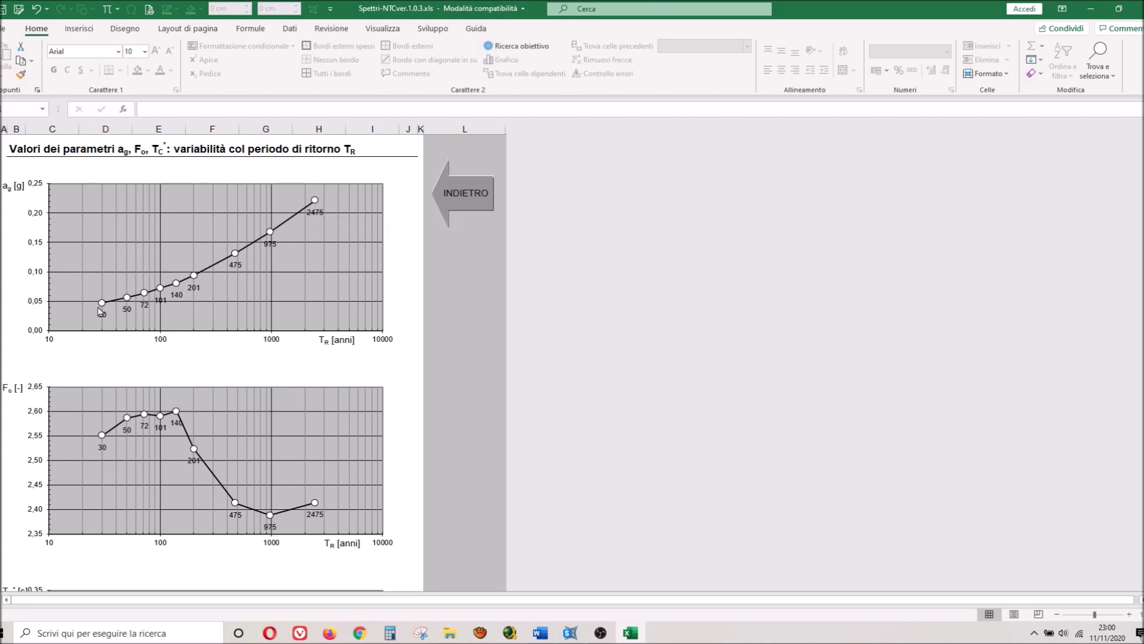
{"action": "scroll", "coordinate": [158, 285], "scroll_direction": "down", "scroll_amount": 6}
{"action": "scroll", "coordinate": [89, 251], "scroll_direction": "down", "scroll_amount": 3}
{"action": "scroll", "coordinate": [22, 218], "scroll_direction": "up", "scroll_amount": 3}
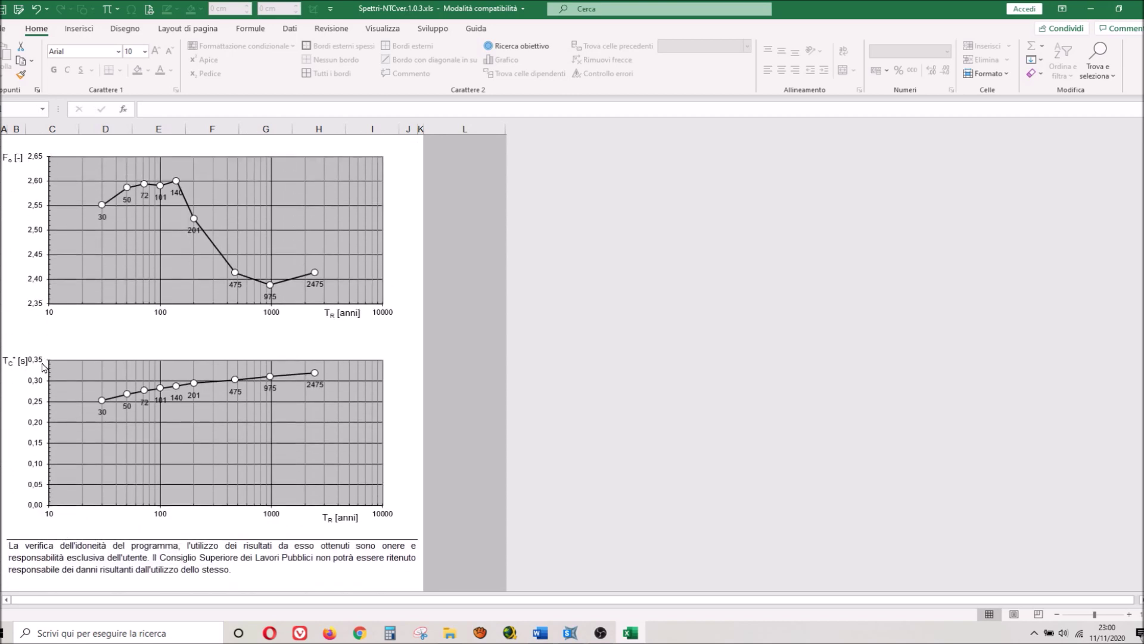
{"action": "scroll", "coordinate": [149, 333], "scroll_direction": "down", "scroll_amount": 3}
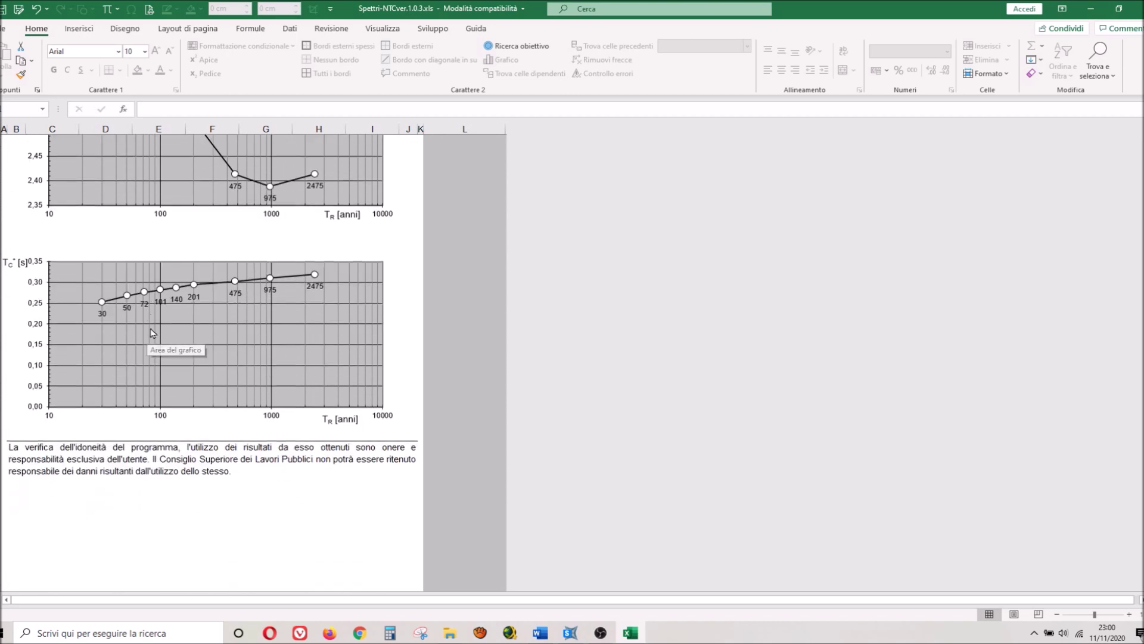
{"action": "scroll", "coordinate": [215, 388], "scroll_direction": "up", "scroll_amount": 2}
{"action": "scroll", "coordinate": [215, 388], "scroll_direction": "up", "scroll_amount": 7}
{"action": "left_click", "coordinate": [448, 207]}
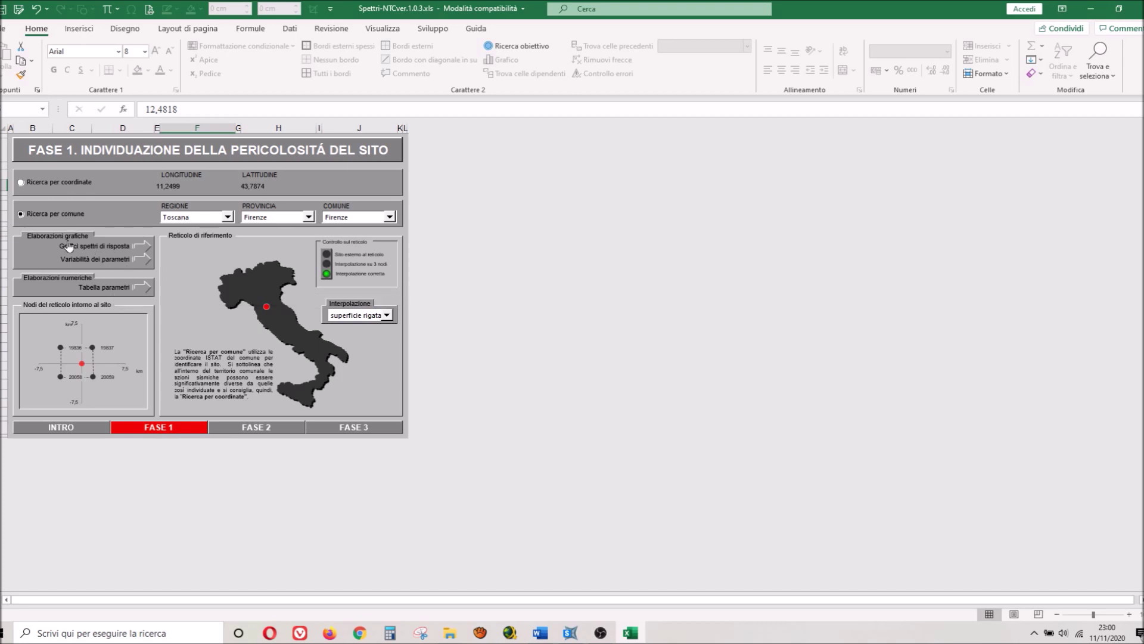
Show the Firenze table of ag, Fo and Tc* per return period.
{"action": "left_click", "coordinate": [141, 294]}
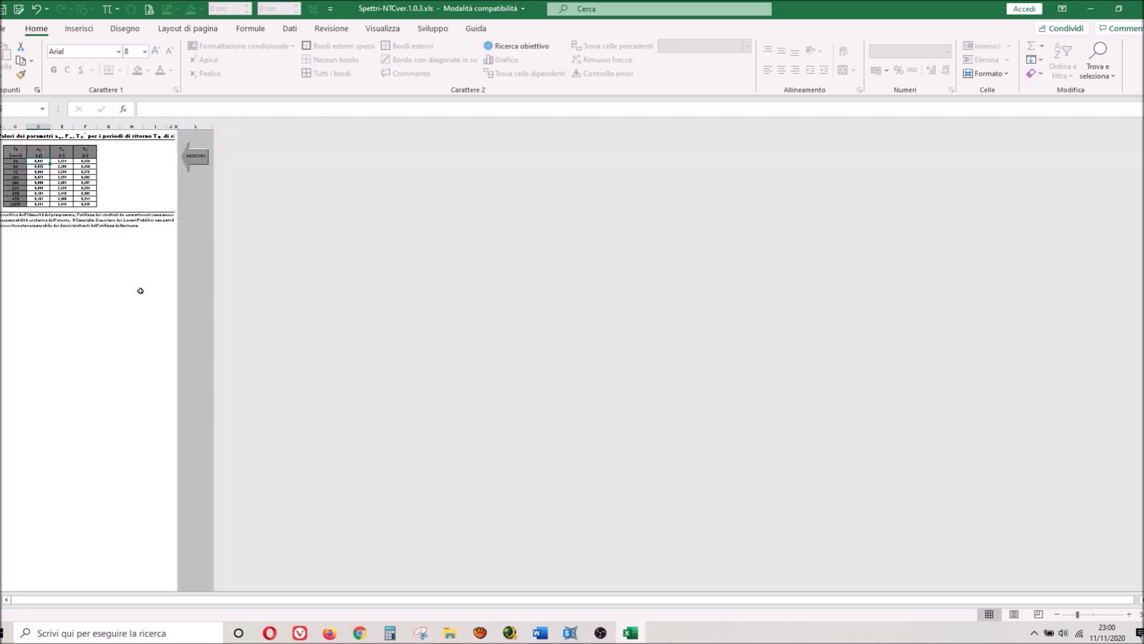
{"action": "scroll", "coordinate": [49, 174], "scroll_direction": "up", "scroll_amount": 1}
{"action": "scroll", "coordinate": [65, 196], "scroll_direction": "up", "scroll_amount": 1}
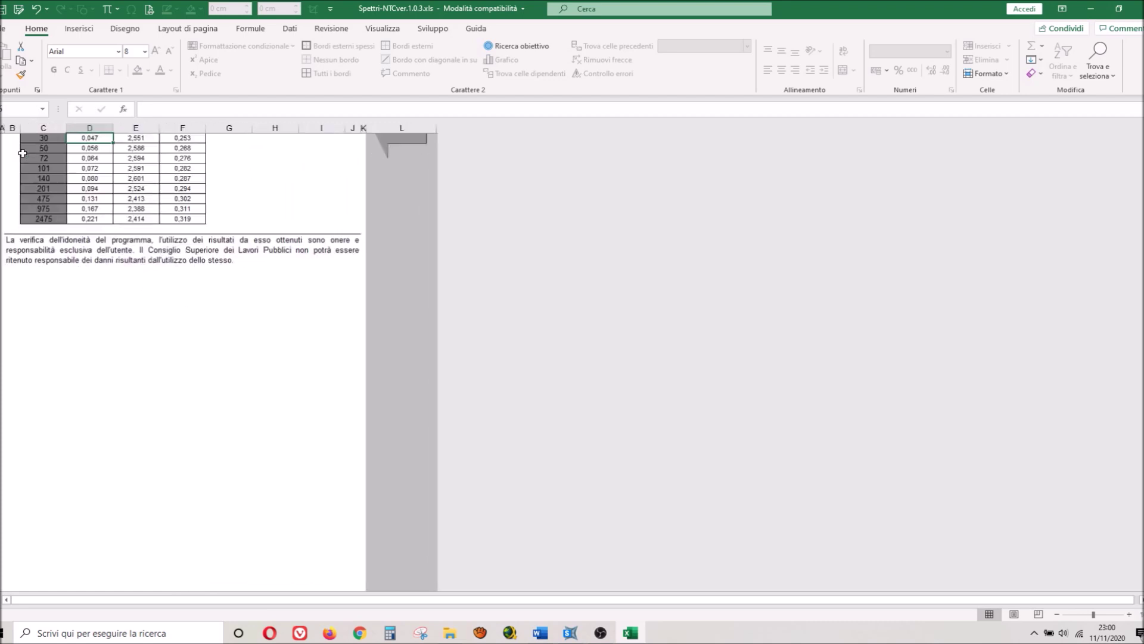
{"action": "scroll", "coordinate": [84, 221], "scroll_direction": "up", "scroll_amount": 1}
{"action": "scroll", "coordinate": [89, 224], "scroll_direction": "up", "scroll_amount": 1}
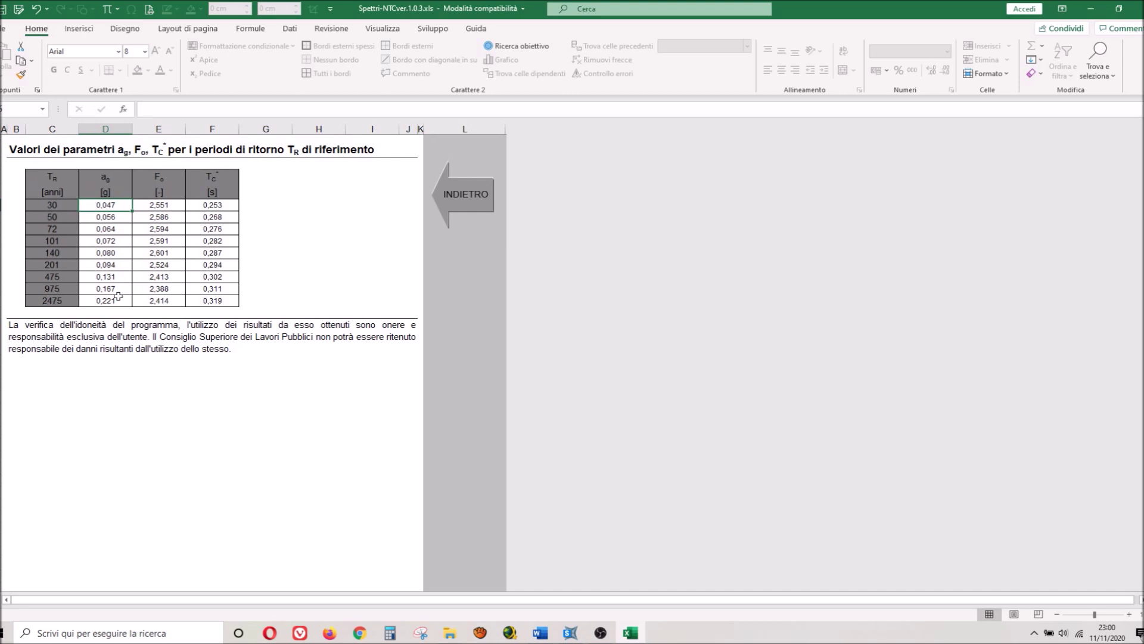
Snip the parameter table with Snipping Tool, then return to FASE 1 in Excel.
{"action": "left_click", "coordinate": [422, 633]}
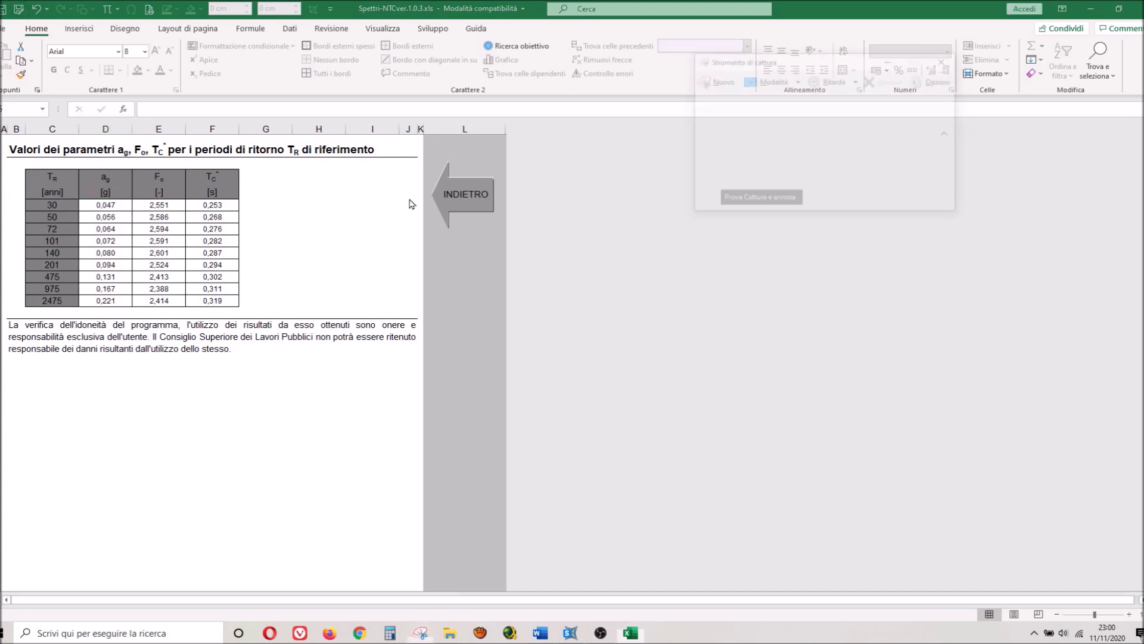
{"action": "left_click", "coordinate": [717, 81]}
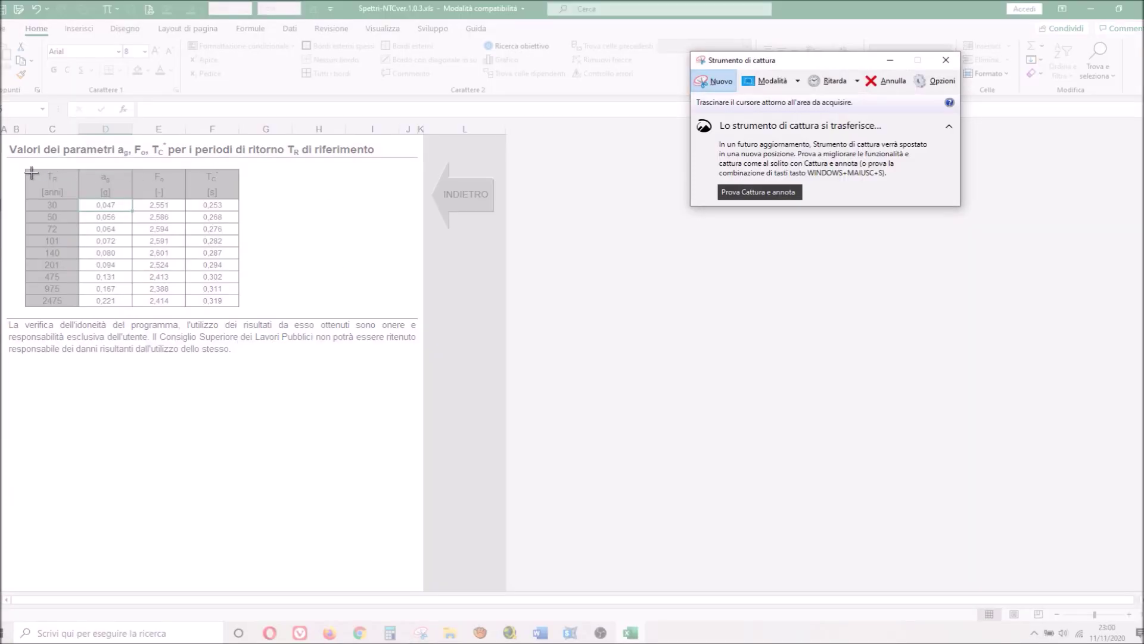
{"action": "left_click_drag", "start_coordinate": [20, 165], "coordinate": [268, 320]}
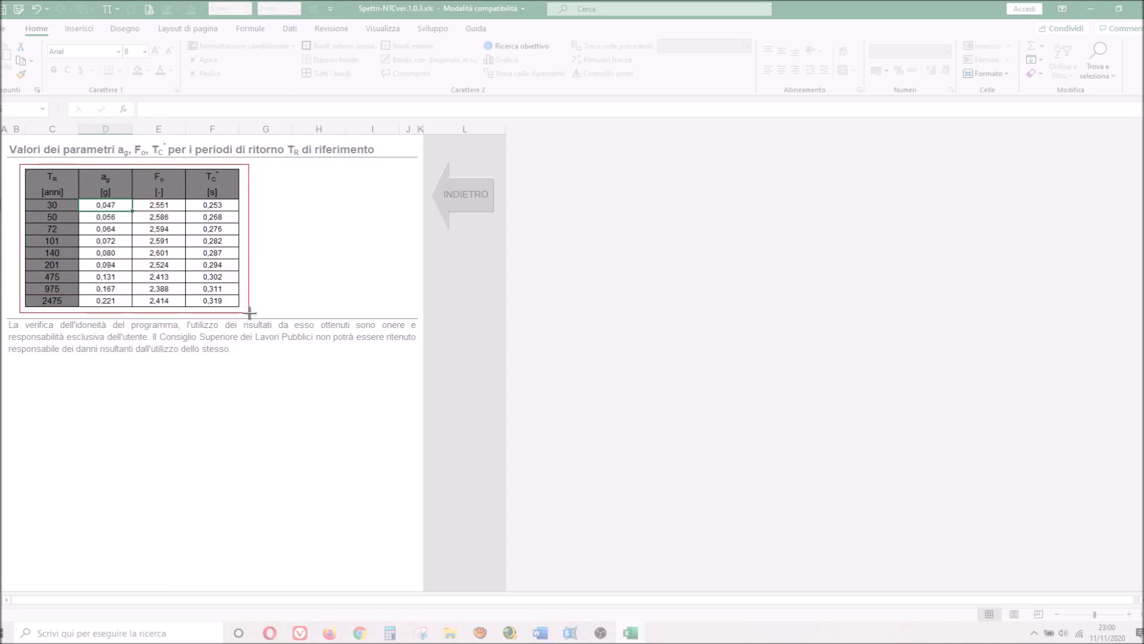
{"action": "key", "text": "alt+Tab"}
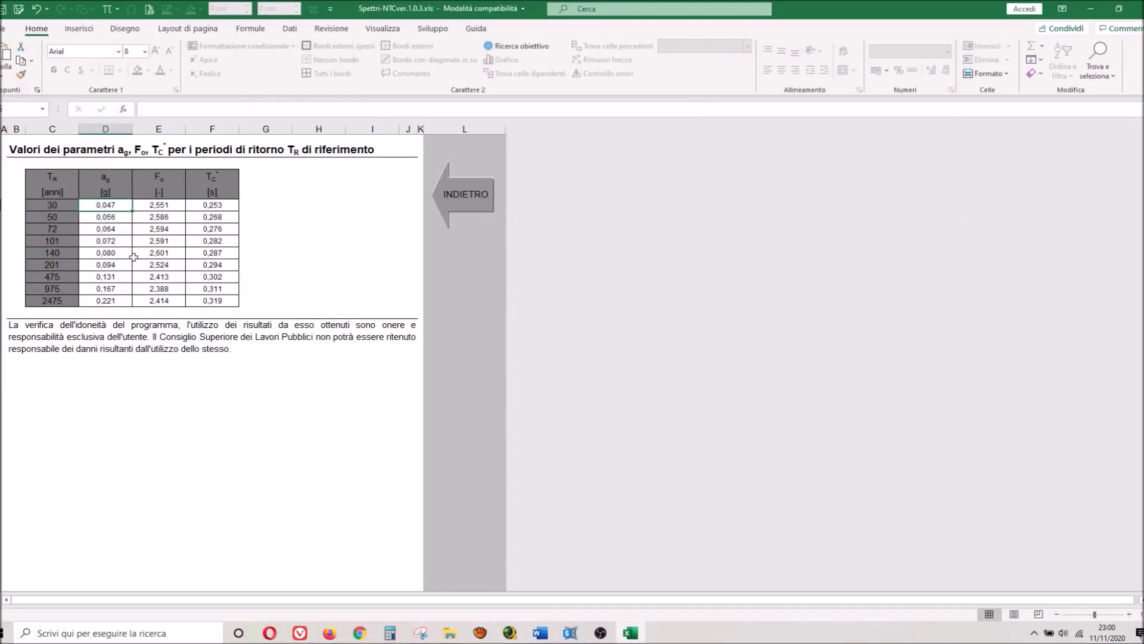
{"action": "left_click", "coordinate": [473, 196]}
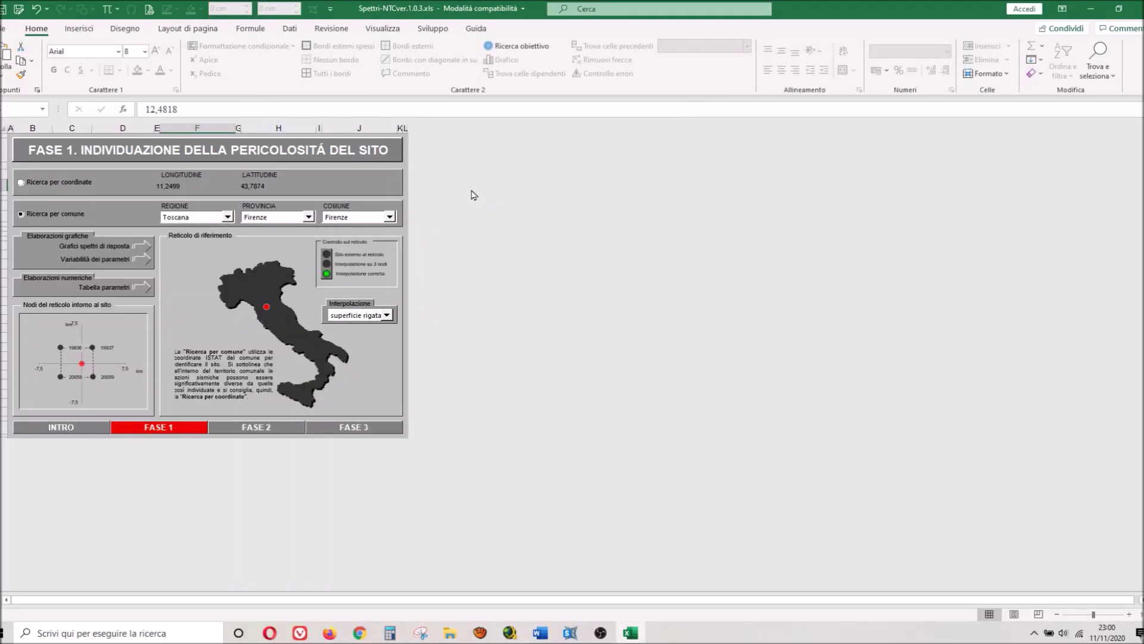
Set the site to Marche, Ascoli Piceno, Folignano and show its parameter table.
{"action": "left_click", "coordinate": [230, 218]}
{"action": "left_click", "coordinate": [193, 250]}
{"action": "left_click", "coordinate": [309, 218]}
{"action": "left_click", "coordinate": [325, 222]}
{"action": "left_click", "coordinate": [389, 217]}
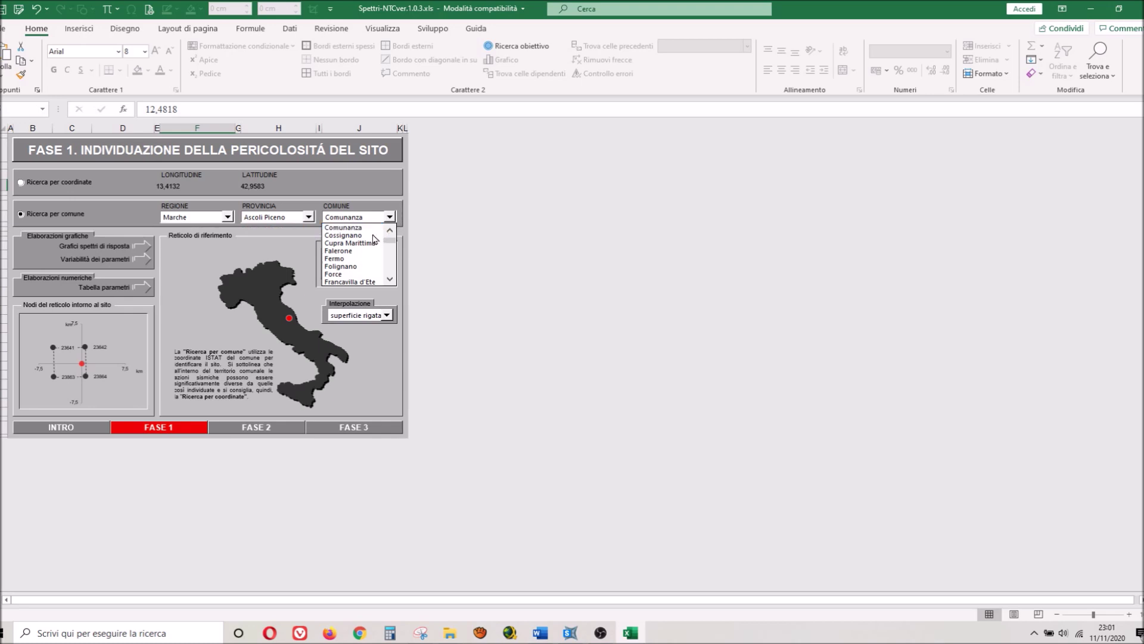
{"action": "left_click", "coordinate": [362, 269]}
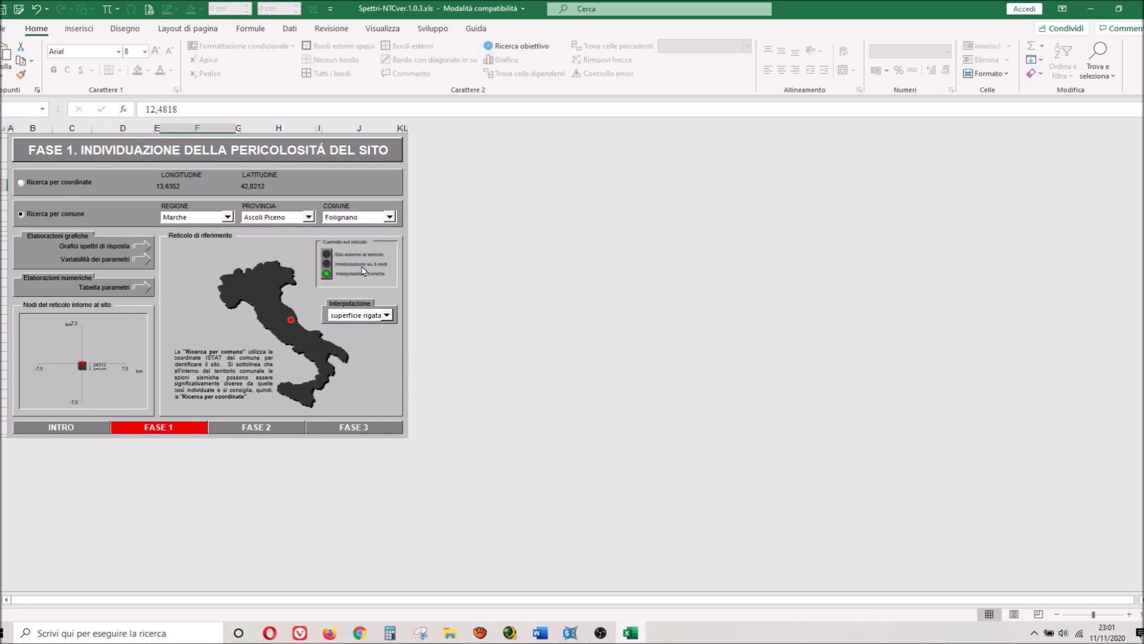
{"action": "left_click", "coordinate": [142, 287]}
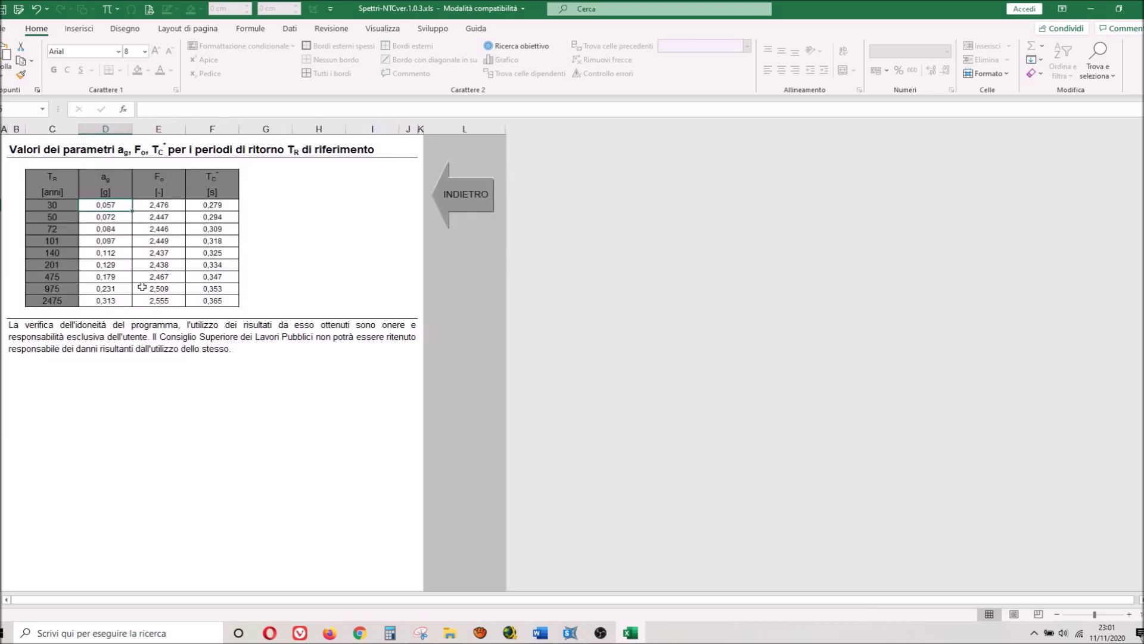
Close the earlier table snip without saving it.
{"action": "left_click", "coordinate": [422, 634]}
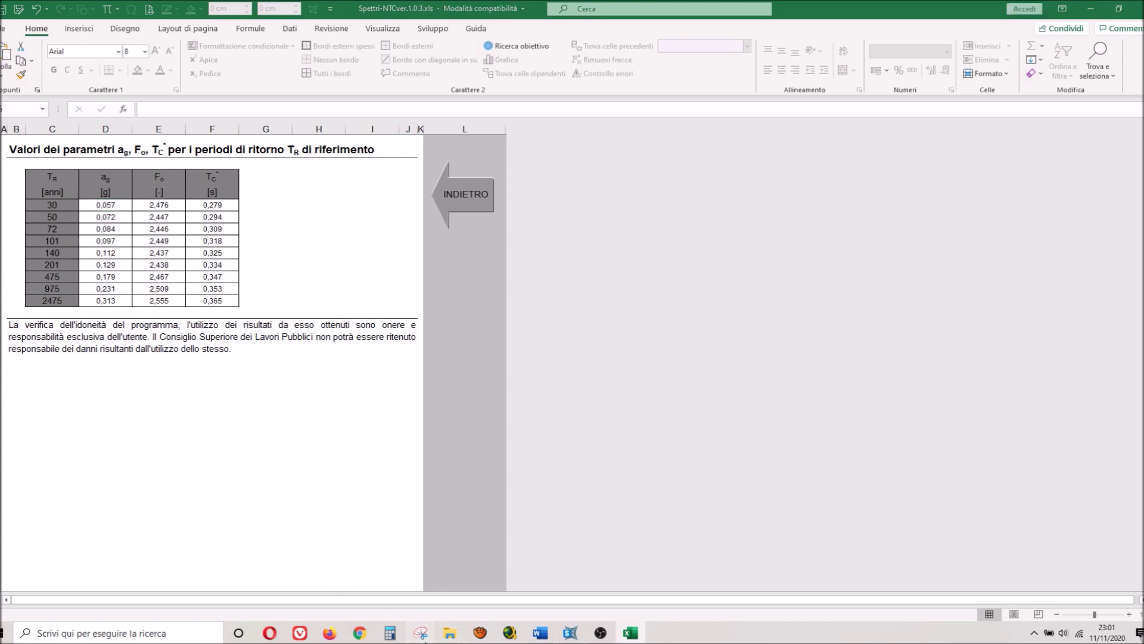
{"action": "left_click_drag", "start_coordinate": [172, 67], "coordinate": [441, 71]}
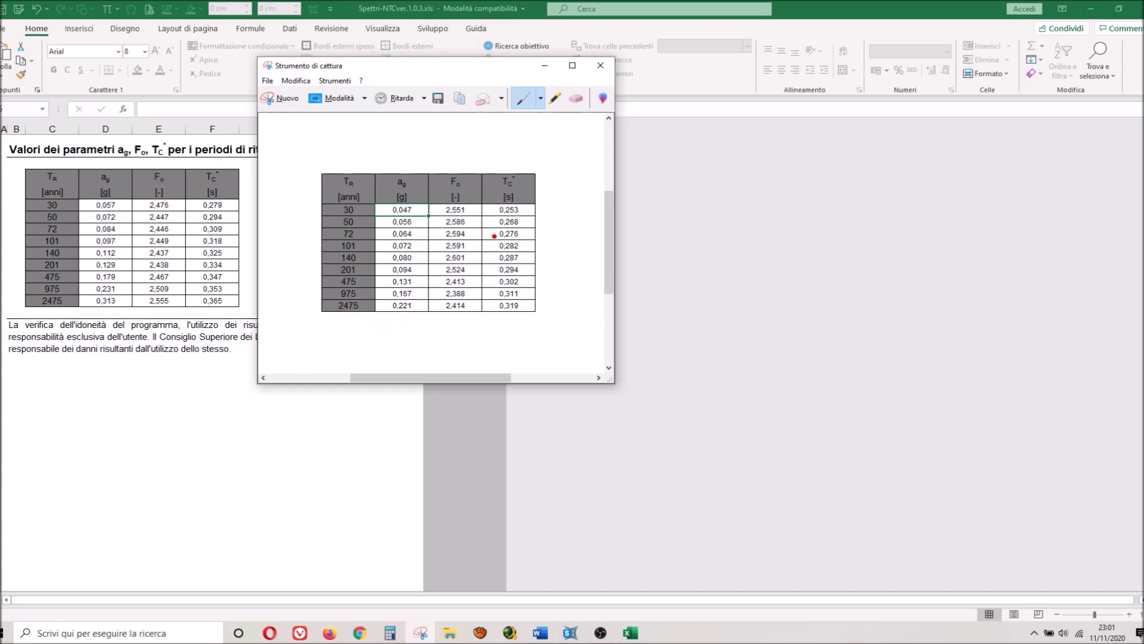
{"action": "left_click", "coordinate": [600, 66]}
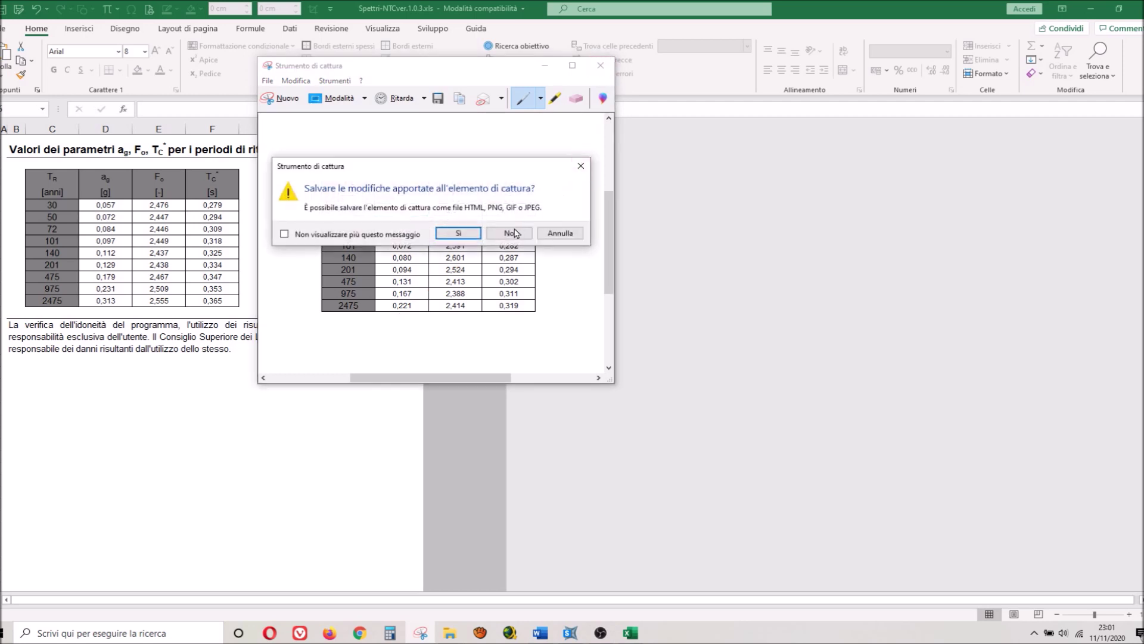
{"action": "left_click", "coordinate": [516, 229]}
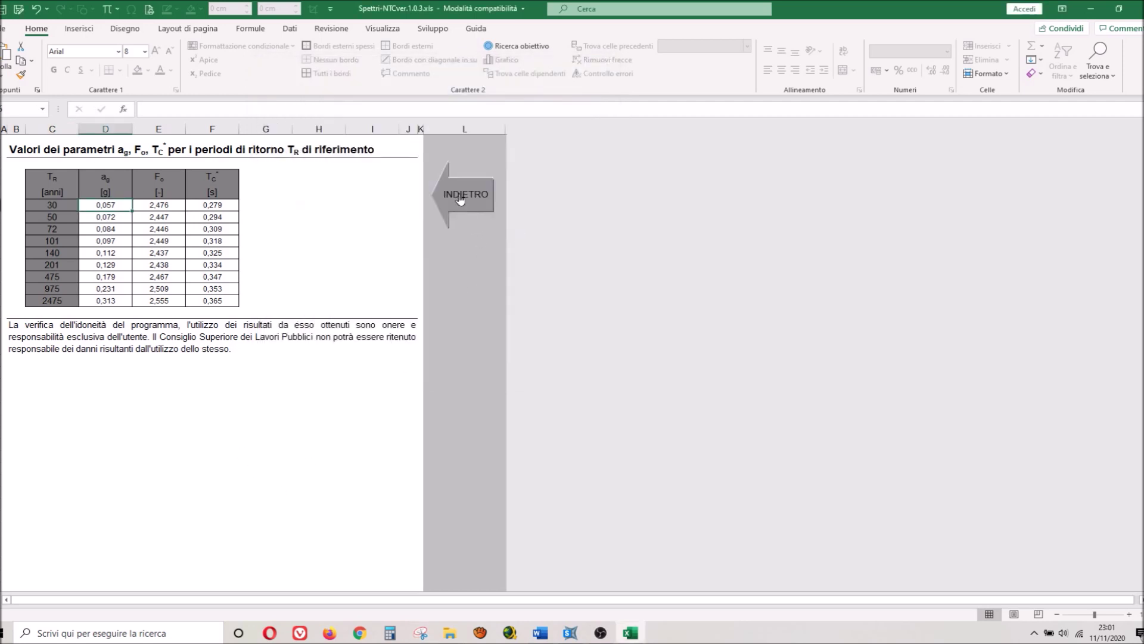
Switch to 'Ricerca per coordinate' with longitude 12,4818 and latitude 41,9109.
{"action": "left_click", "coordinate": [461, 196]}
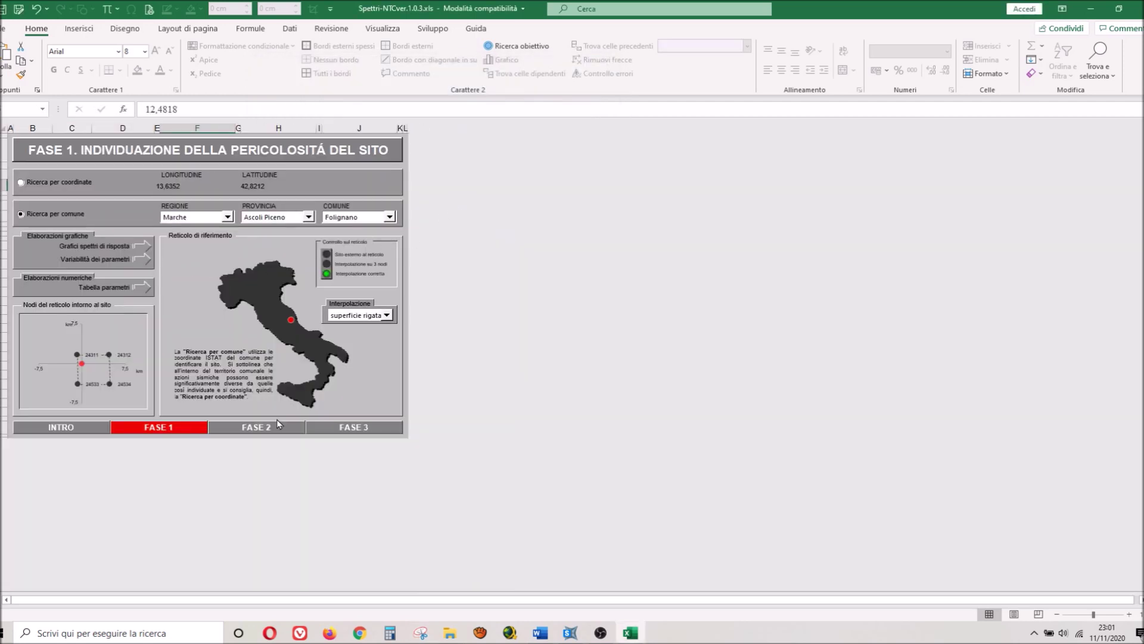
{"action": "left_click", "coordinate": [21, 183]}
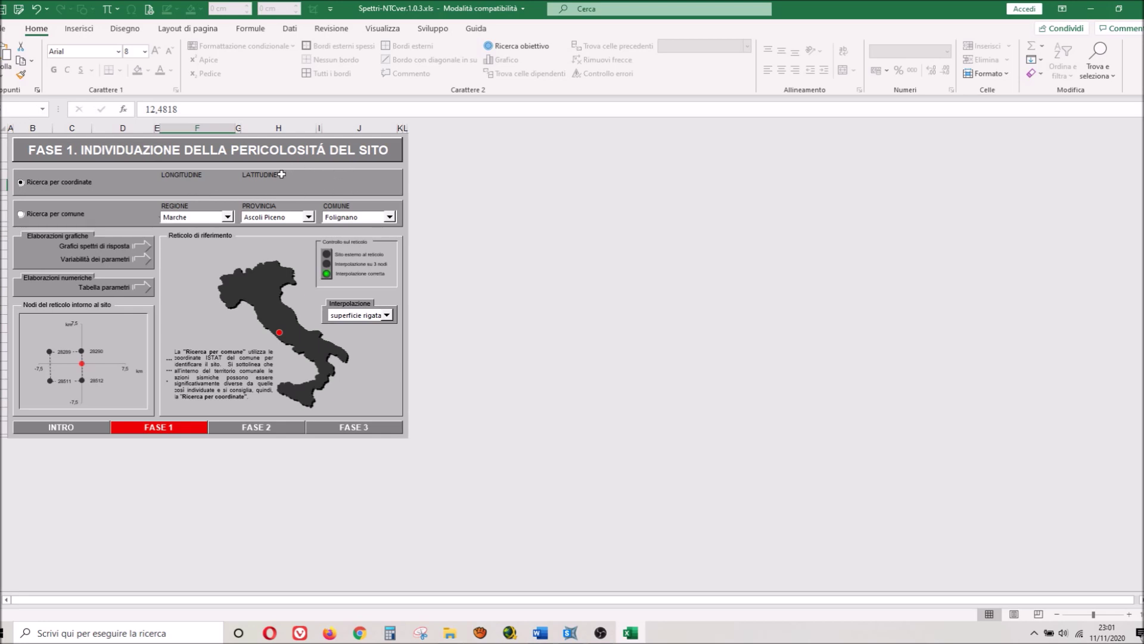
{"action": "key", "text": "F2"}
{"action": "key", "text": "Return"}
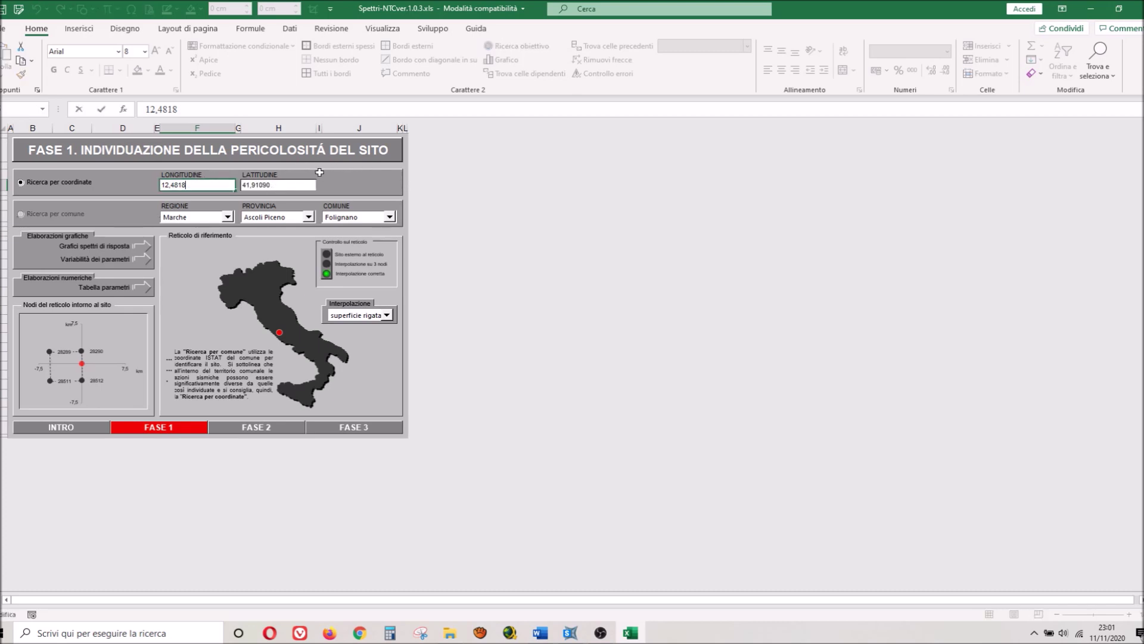
{"action": "left_click", "coordinate": [20, 216]}
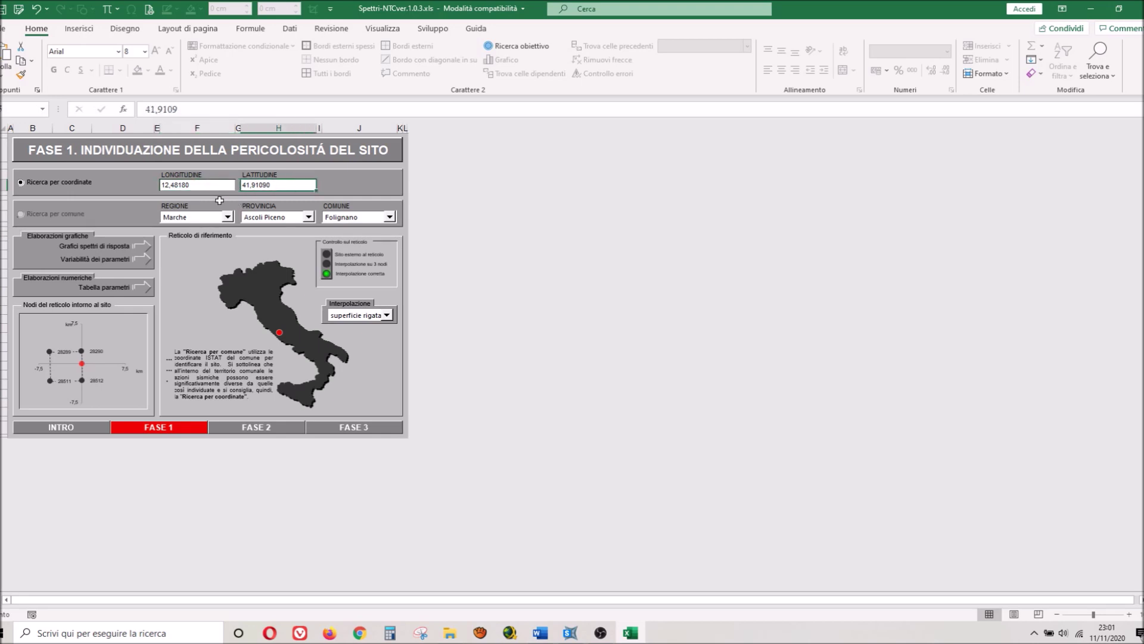
{"action": "left_click", "coordinate": [228, 217]}
Try Abruzzo and Basilicata in REGIONE before settling on Toscana.
{"action": "left_click", "coordinate": [228, 217]}
{"action": "left_click", "coordinate": [228, 217]}
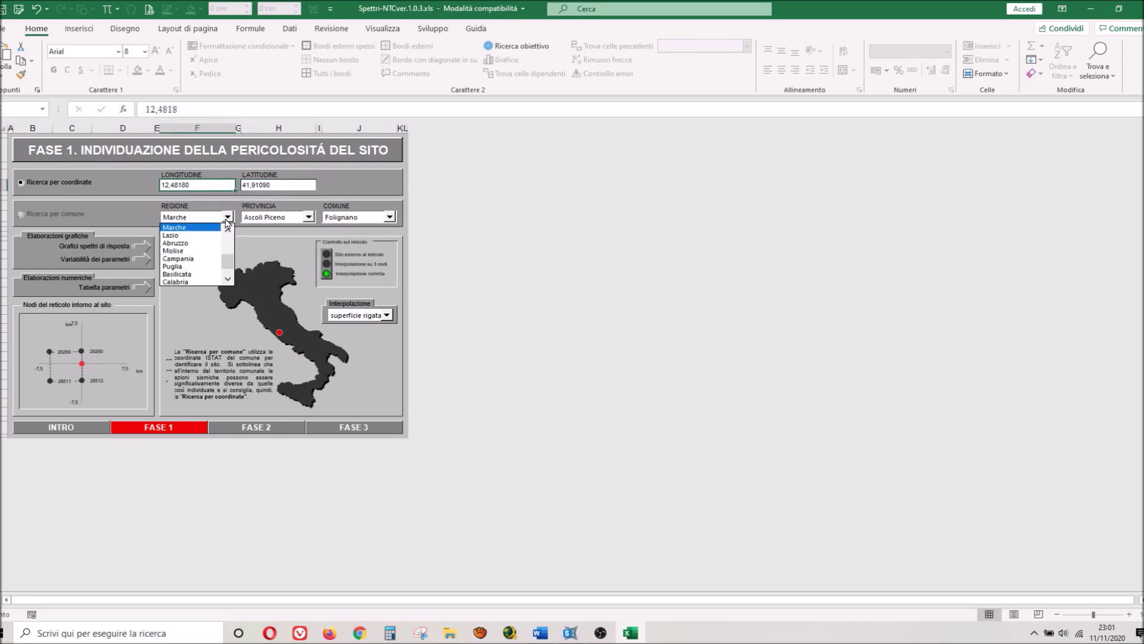
{"action": "left_click", "coordinate": [190, 227]}
{"action": "left_click", "coordinate": [308, 217]}
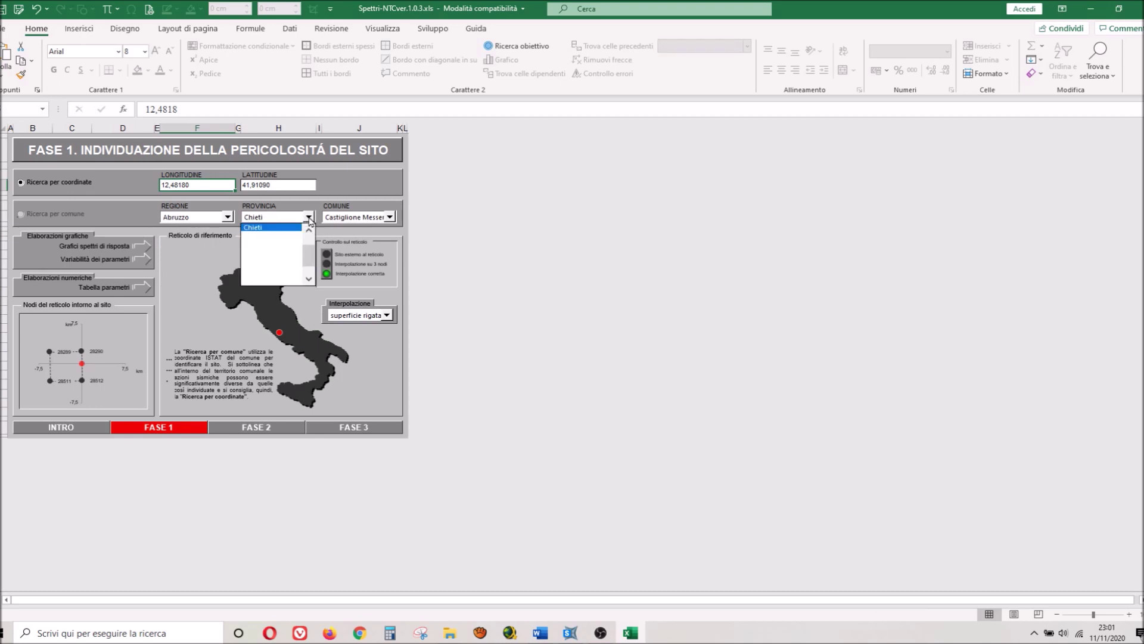
{"action": "left_click", "coordinate": [282, 228]}
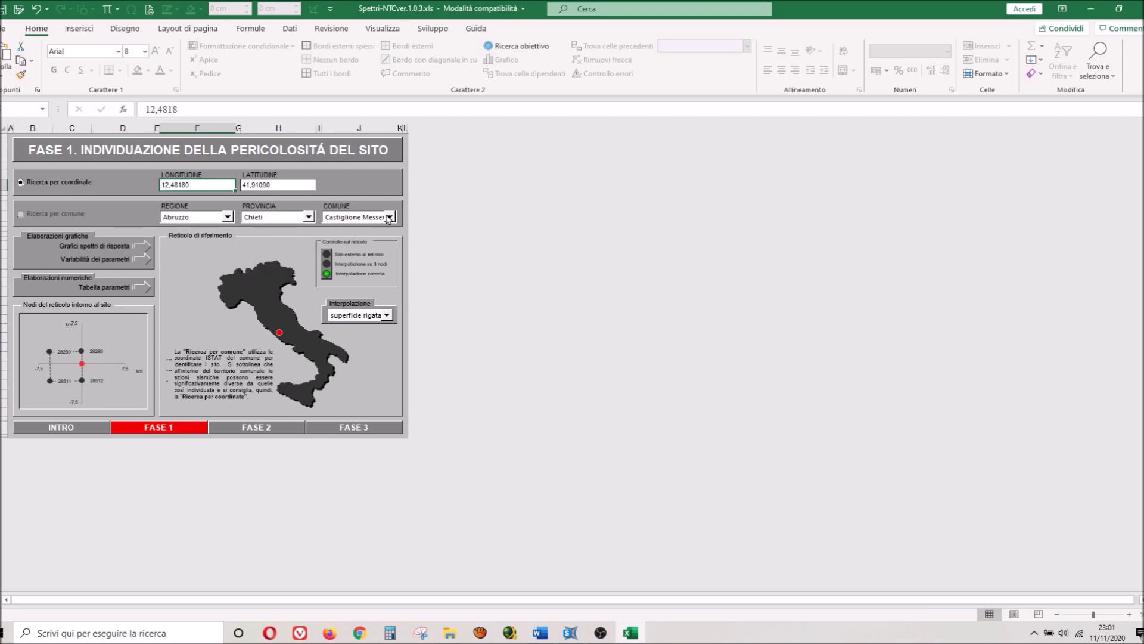
{"action": "left_click", "coordinate": [228, 217]}
{"action": "left_click", "coordinate": [190, 258]}
{"action": "left_click", "coordinate": [310, 217]}
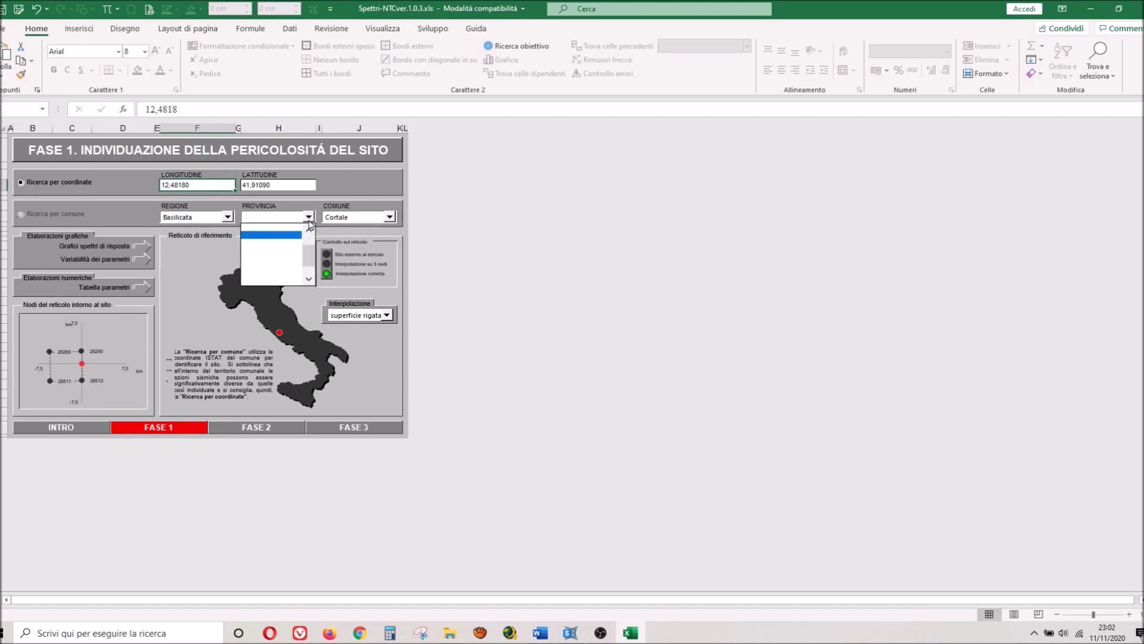
{"action": "left_click", "coordinate": [229, 225]}
{"action": "left_click", "coordinate": [228, 219]}
{"action": "left_click", "coordinate": [228, 232]}
{"action": "left_click", "coordinate": [228, 234]}
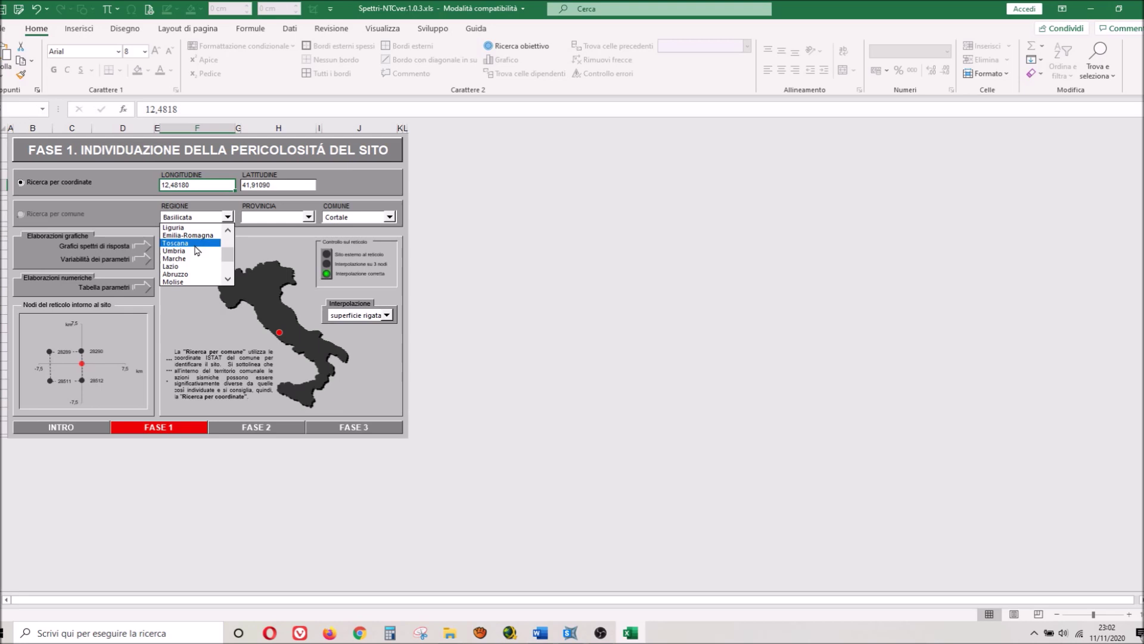
{"action": "left_click", "coordinate": [273, 231]}
Choose Pistoia as PROVINCIA and Santa Lucia as COMUNE.
{"action": "left_click", "coordinate": [308, 217]}
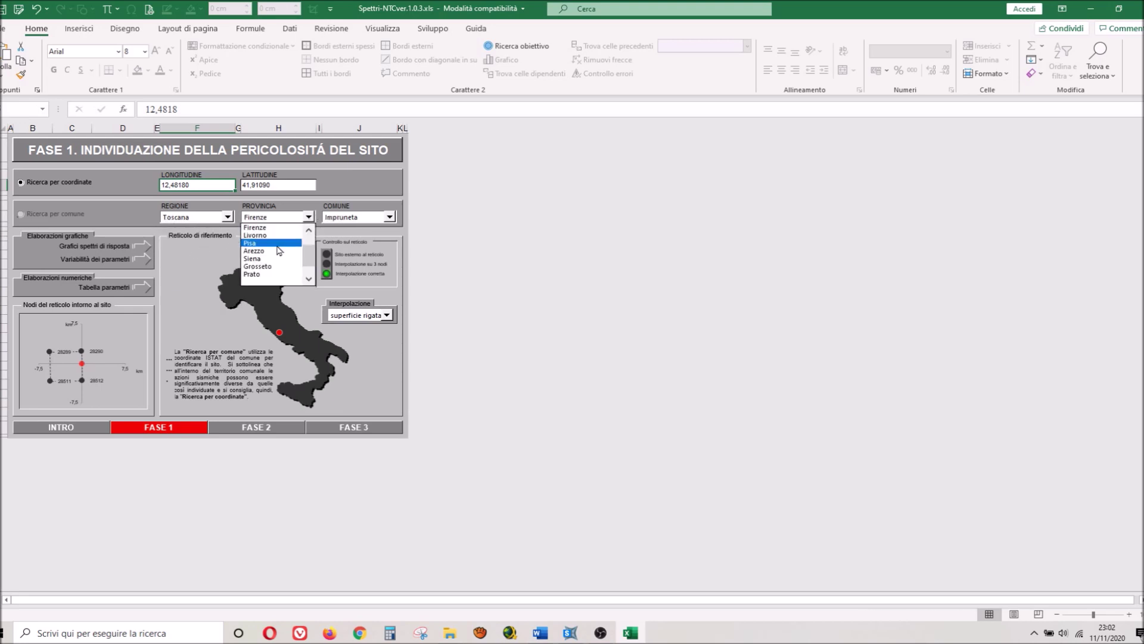
{"action": "scroll", "coordinate": [280, 251], "scroll_direction": "up", "scroll_amount": 2}
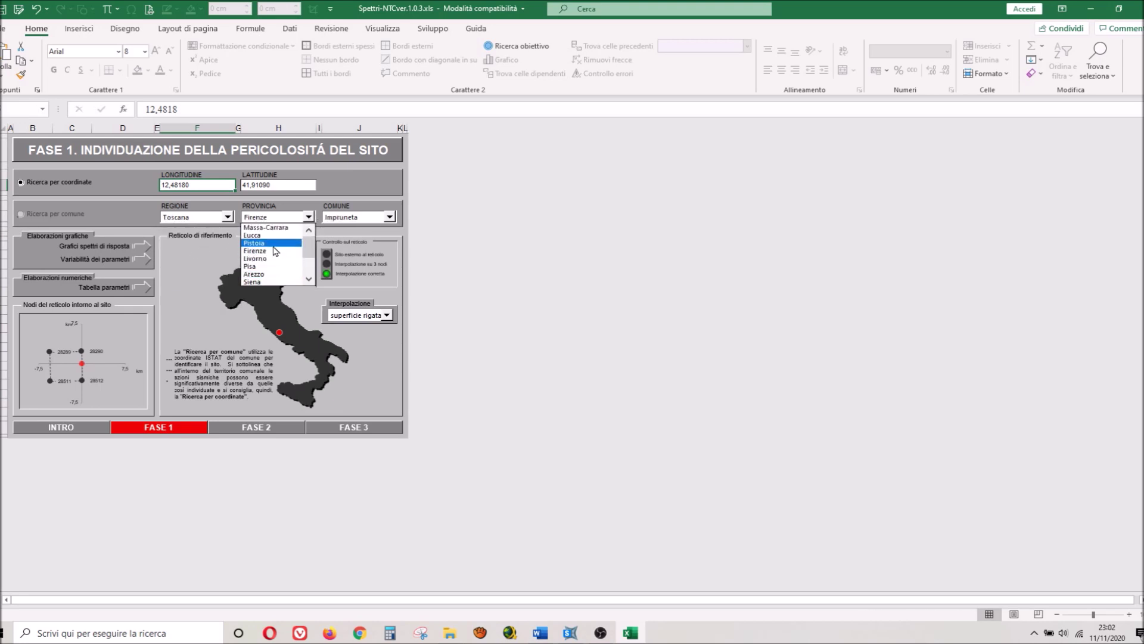
{"action": "left_click", "coordinate": [265, 243]}
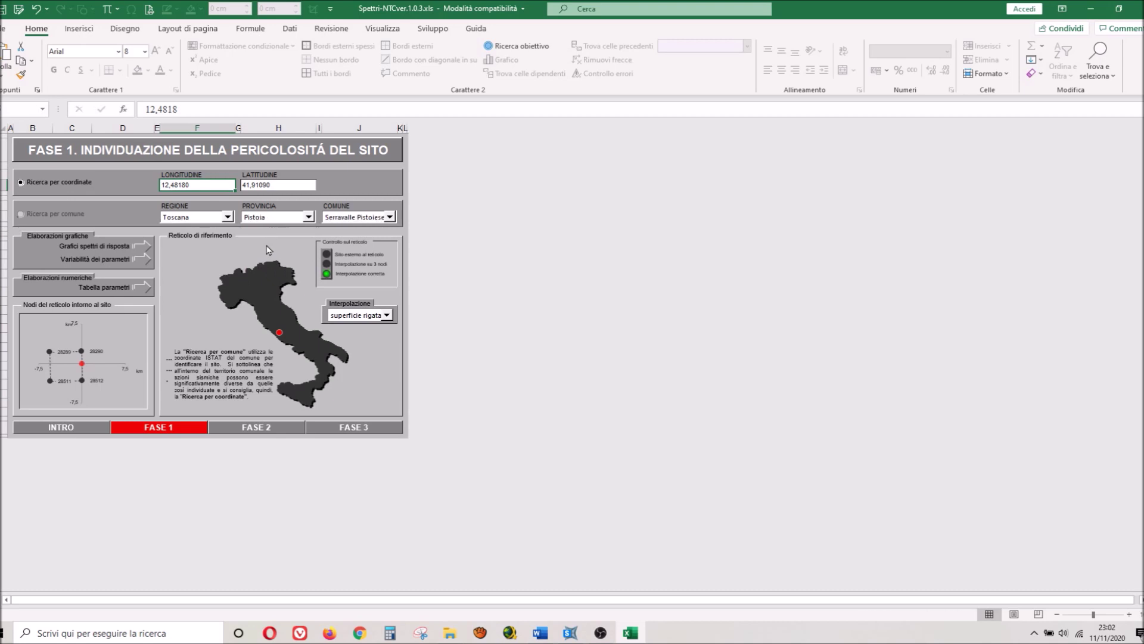
{"action": "left_click", "coordinate": [389, 218]}
{"action": "left_click", "coordinate": [351, 236]}
Check the longitude field, leaving it at 12,4818.
{"action": "key", "text": "Return"}
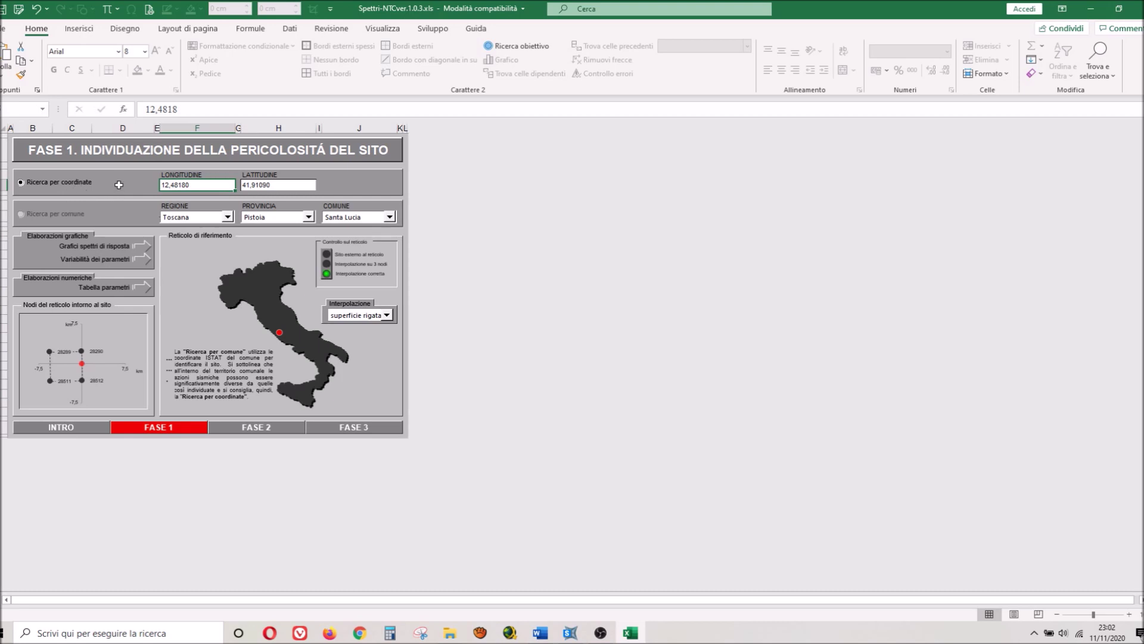
{"action": "key", "text": "F2"}
{"action": "key", "text": "Escape"}
{"action": "key", "text": "Escape"}
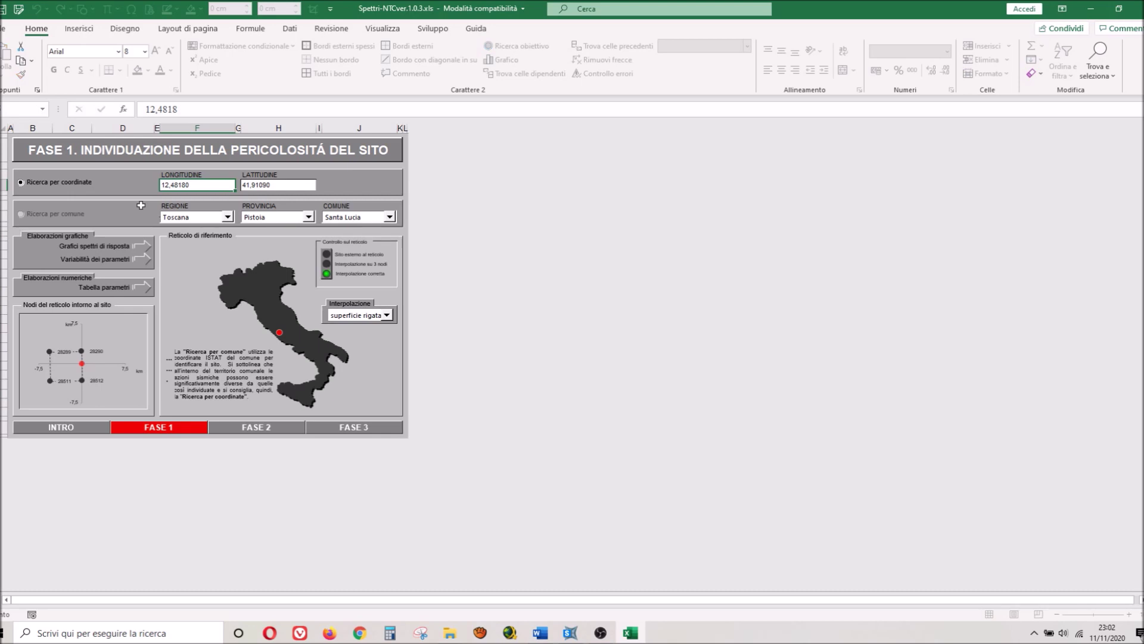
Close Excel with Non salvare, reopen Spettri-NTCver.1.0.3.xls and go to FASE 1.
{"action": "left_click", "coordinate": [1137, 8]}
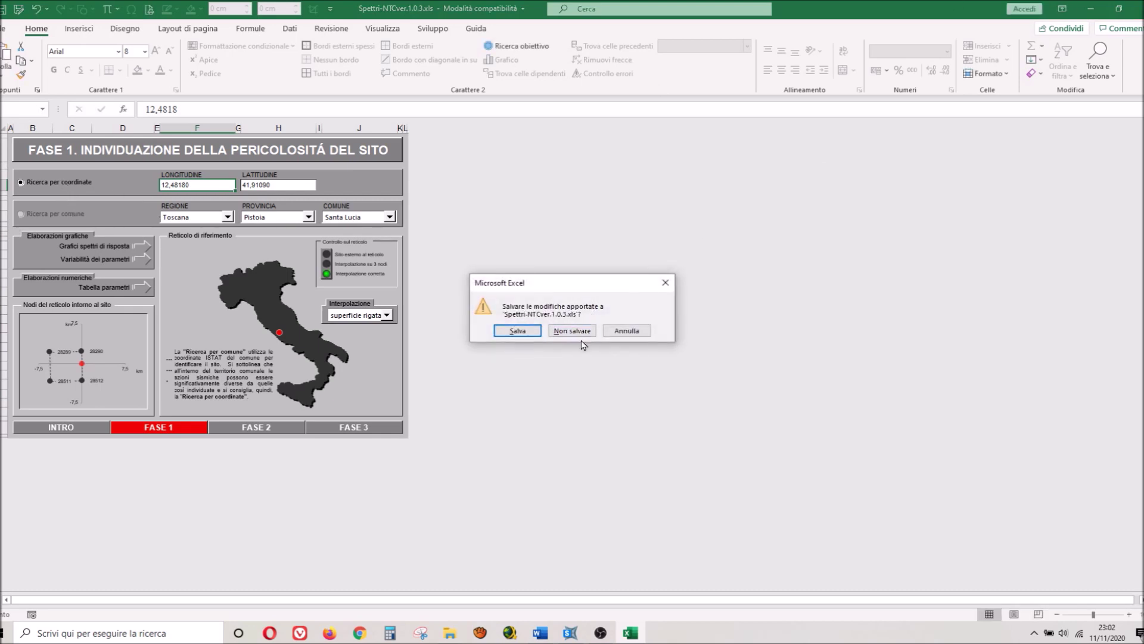
{"action": "left_click", "coordinate": [572, 332]}
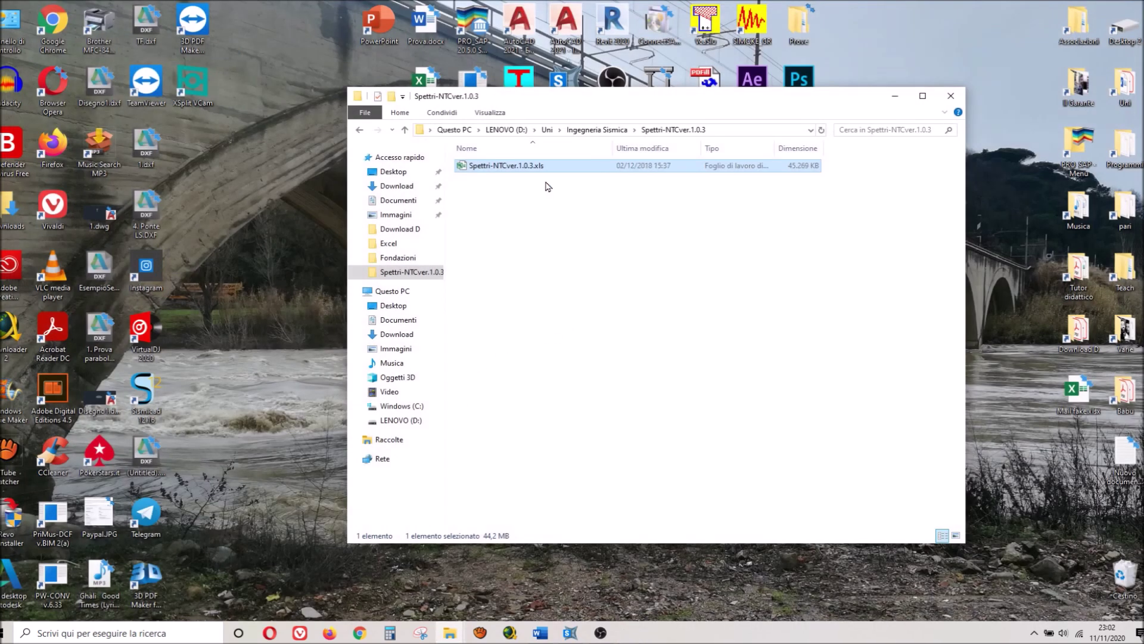
{"action": "double_click", "coordinate": [542, 171]}
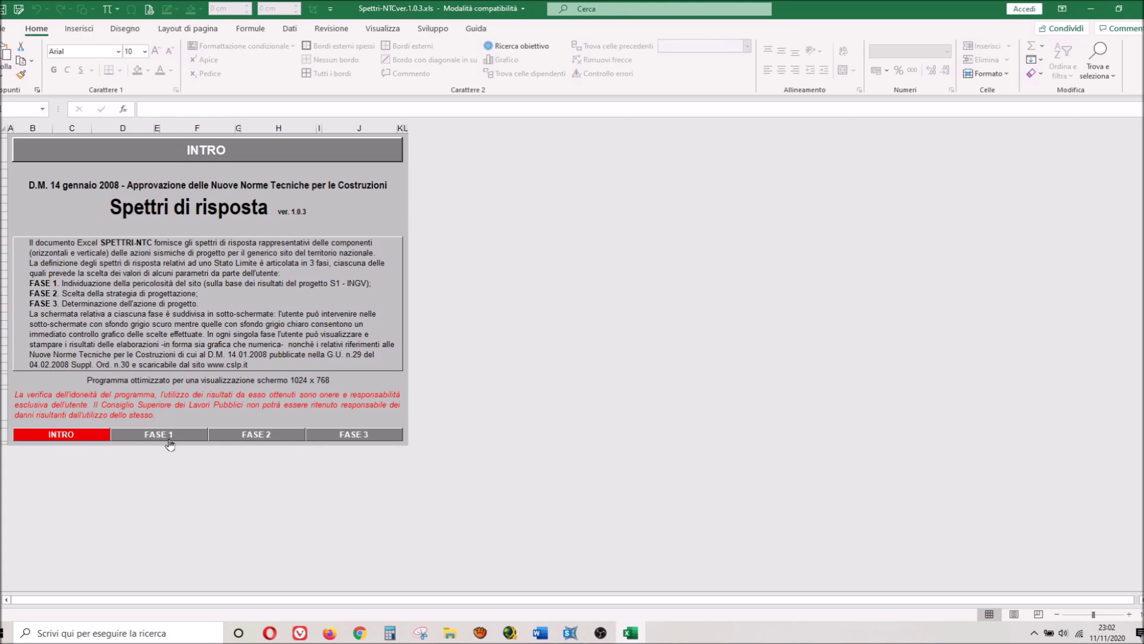
{"action": "left_click", "coordinate": [169, 441]}
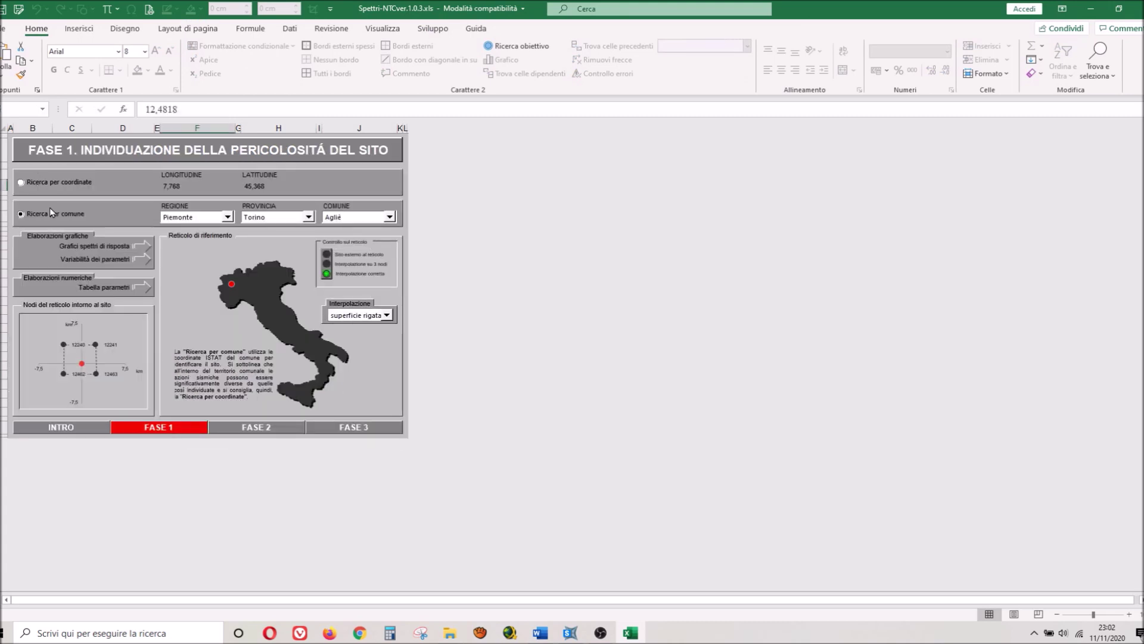
Keep Piemonte as the region and switch the site search to Ricerca per coordinate.
{"action": "left_click", "coordinate": [228, 218]}
{"action": "left_click", "coordinate": [227, 275]}
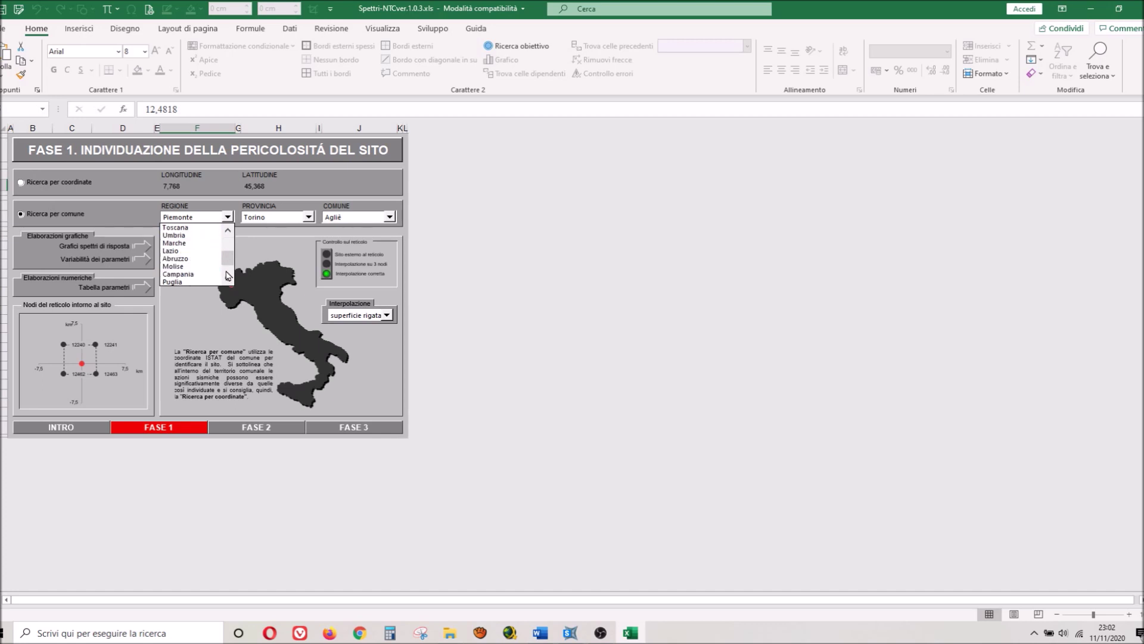
{"action": "left_click_drag", "start_coordinate": [228, 265], "coordinate": [228, 225]}
{"action": "left_click", "coordinate": [22, 182]}
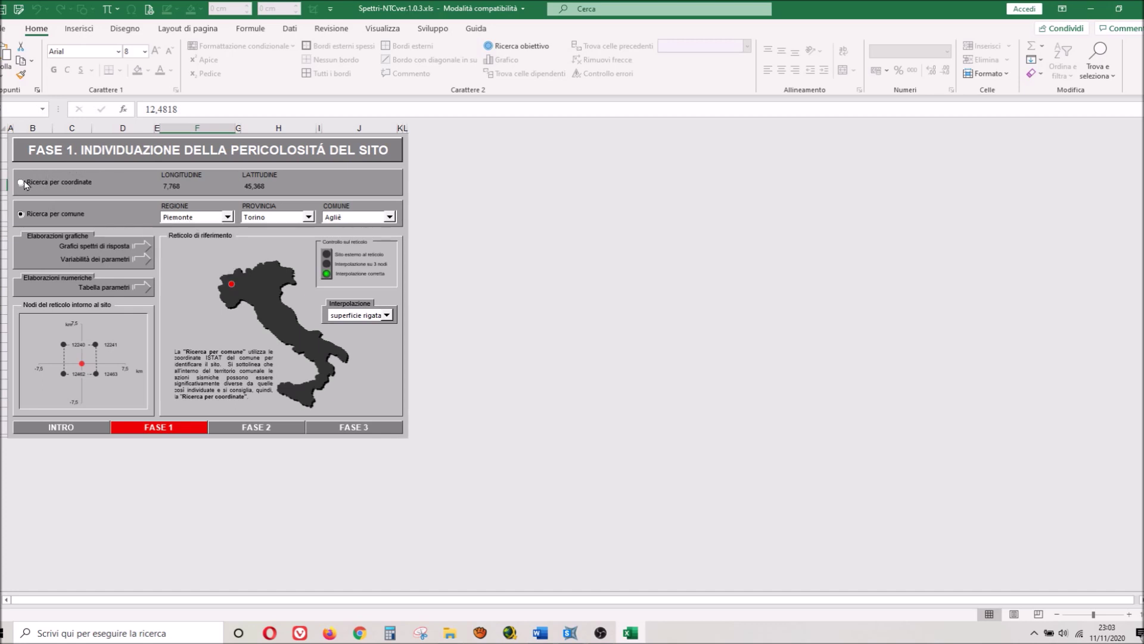
{"action": "left_click", "coordinate": [22, 184]}
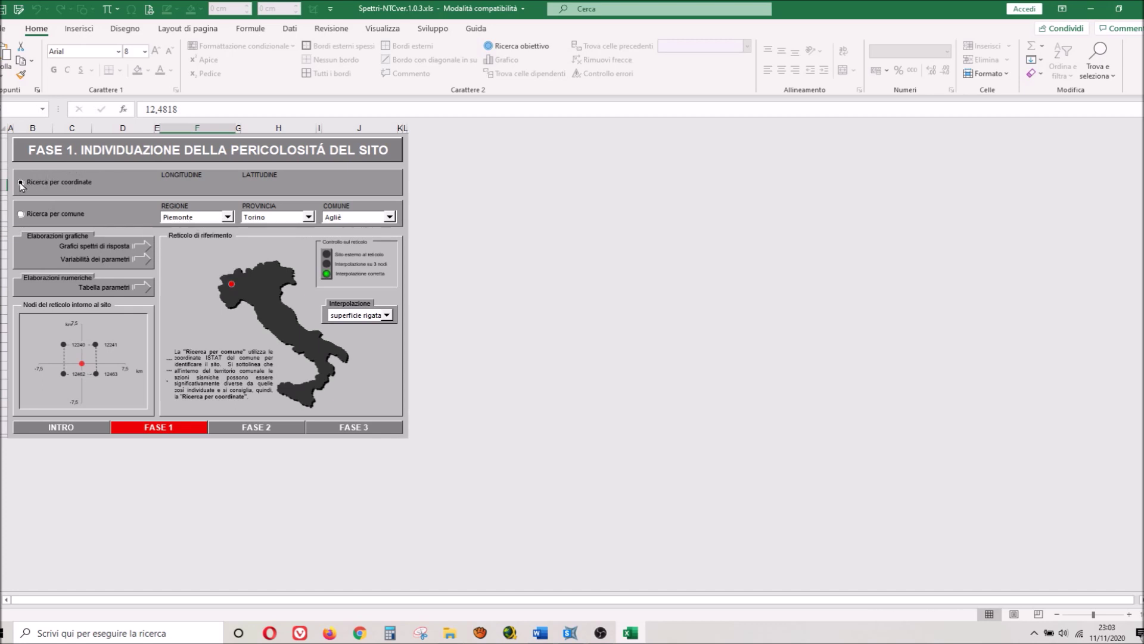
Change the LONGITUDINE value to 13,4818.
{"action": "double_click", "coordinate": [184, 172]}
{"action": "key", "text": "Return"}
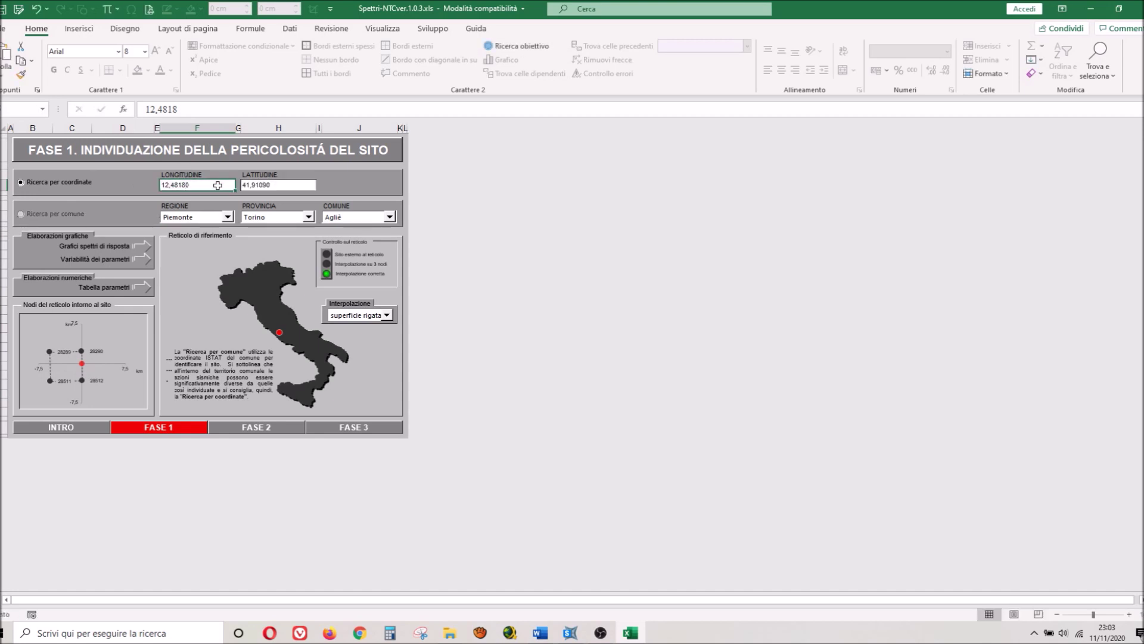
{"action": "double_click", "coordinate": [168, 184]}
{"action": "key", "text": "BackSpace"}
{"action": "type", "text": "3"}
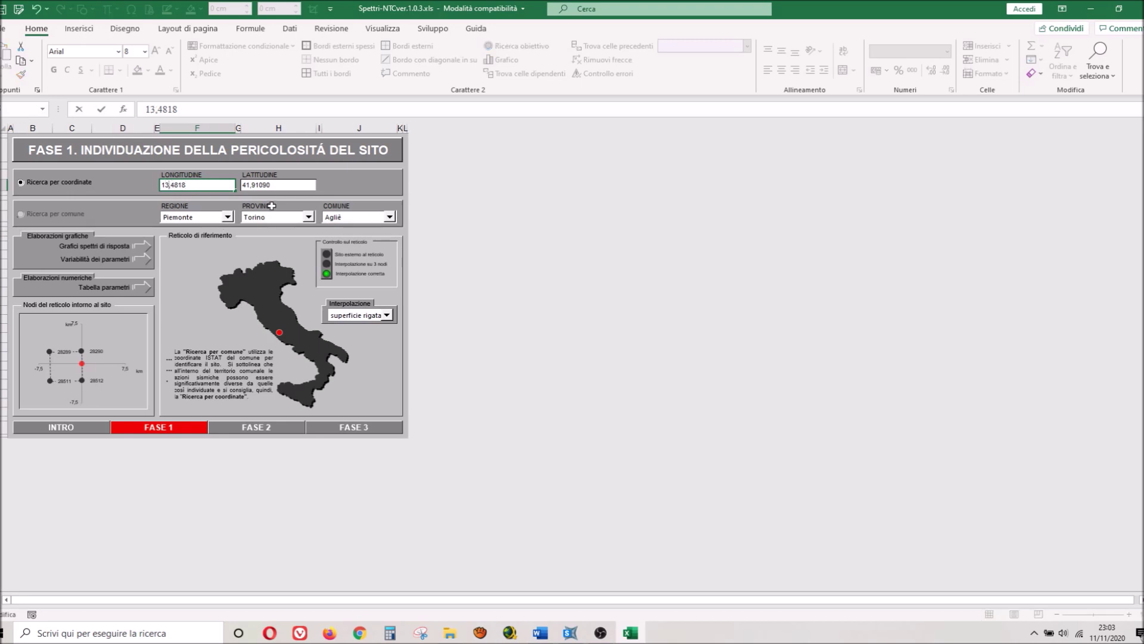
{"action": "left_click", "coordinate": [273, 185]}
Correct the LATITUDINE to 42,9109, then go to the FASE 2 page.
{"action": "double_click", "coordinate": [249, 185]}
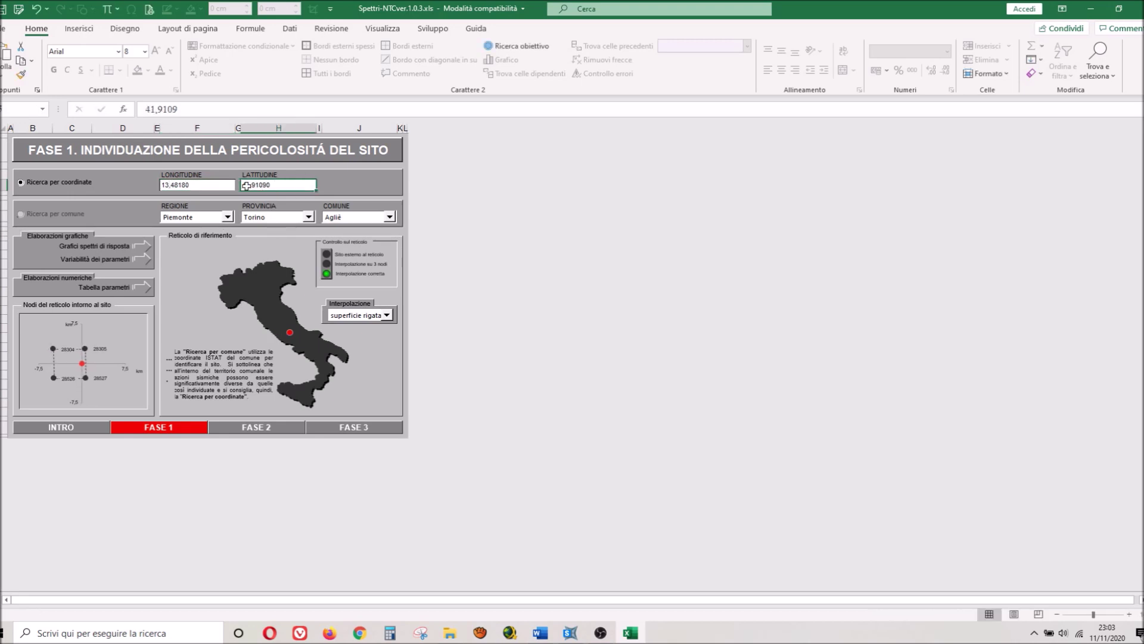
{"action": "key", "text": "BackSpace"}
{"action": "type", "text": "3"}
{"action": "left_click", "coordinate": [215, 184]}
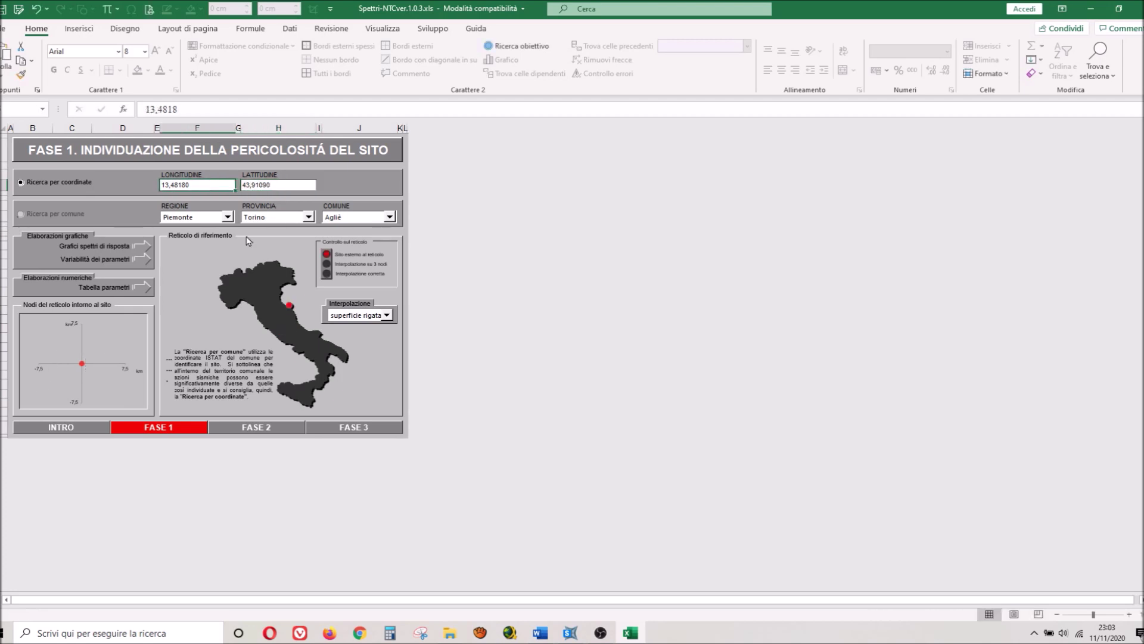
{"action": "double_click", "coordinate": [249, 184]}
{"action": "key", "text": "BackSpace"}
{"action": "type", "text": "2"}
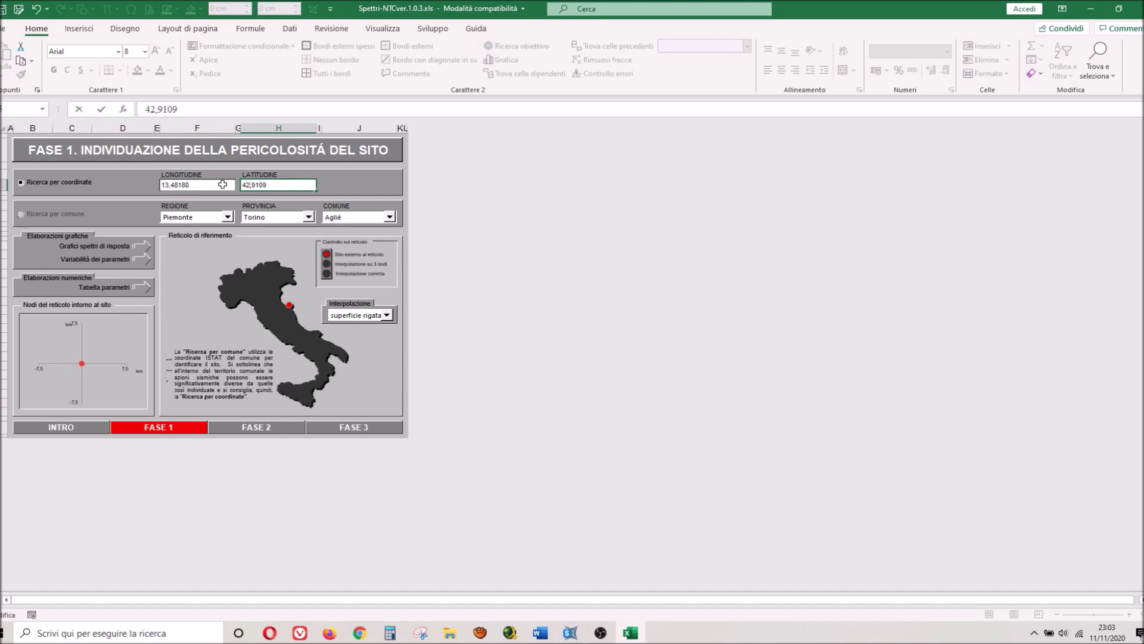
{"action": "left_click", "coordinate": [222, 184]}
{"action": "mouse_move", "coordinate": [289, 305]}
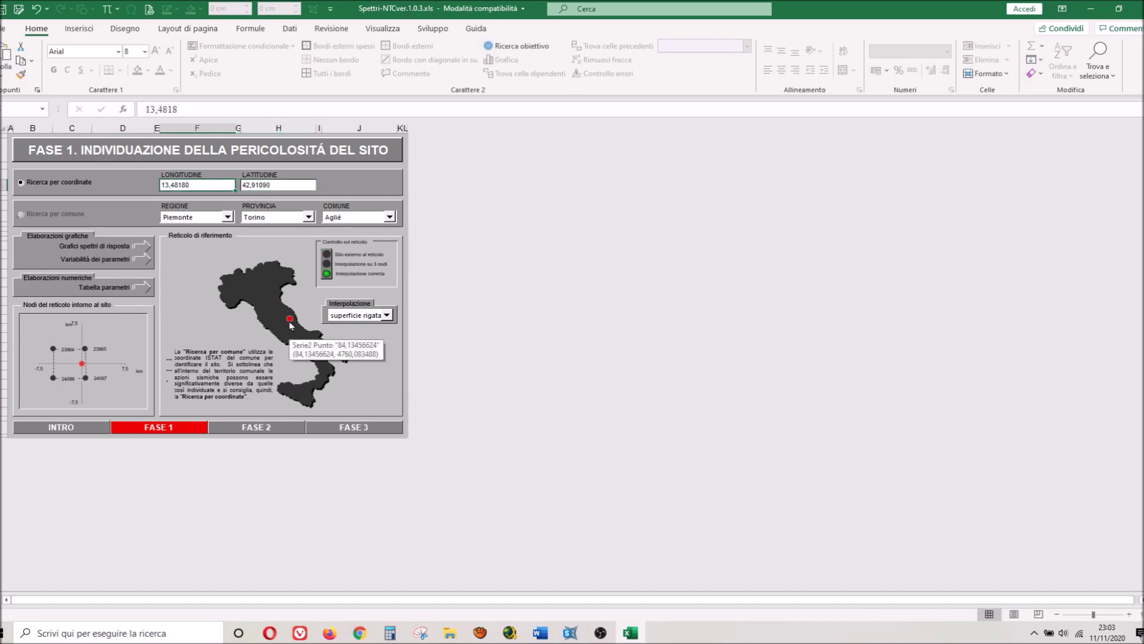
{"action": "left_click", "coordinate": [253, 428]}
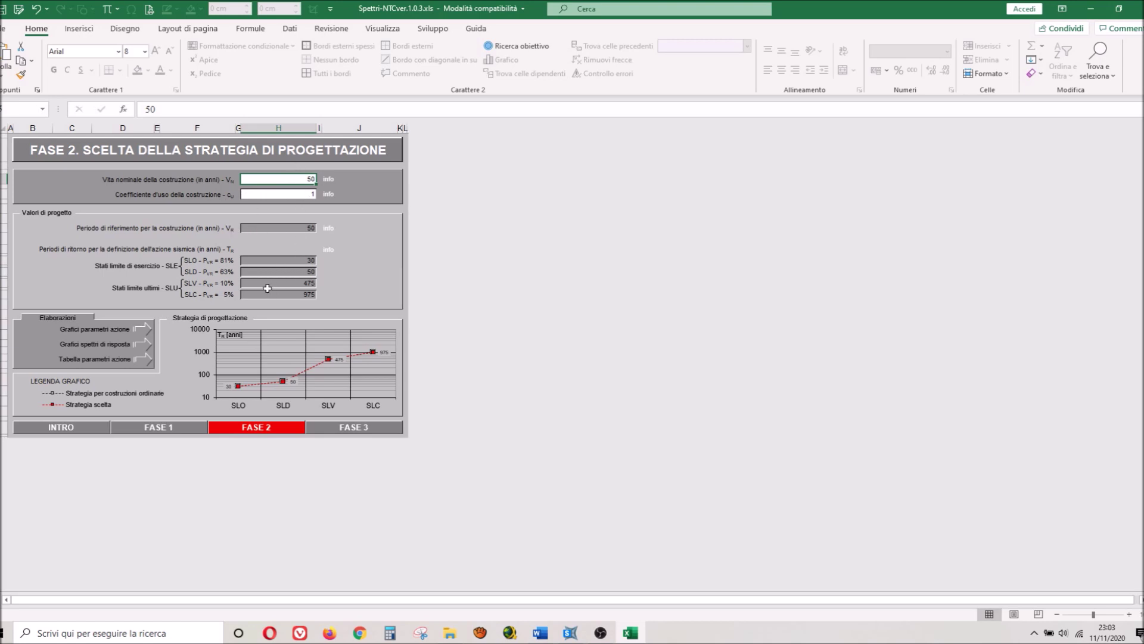
Browse the charts of the seismic action parameters from FASE 2.
{"action": "left_click", "coordinate": [141, 332]}
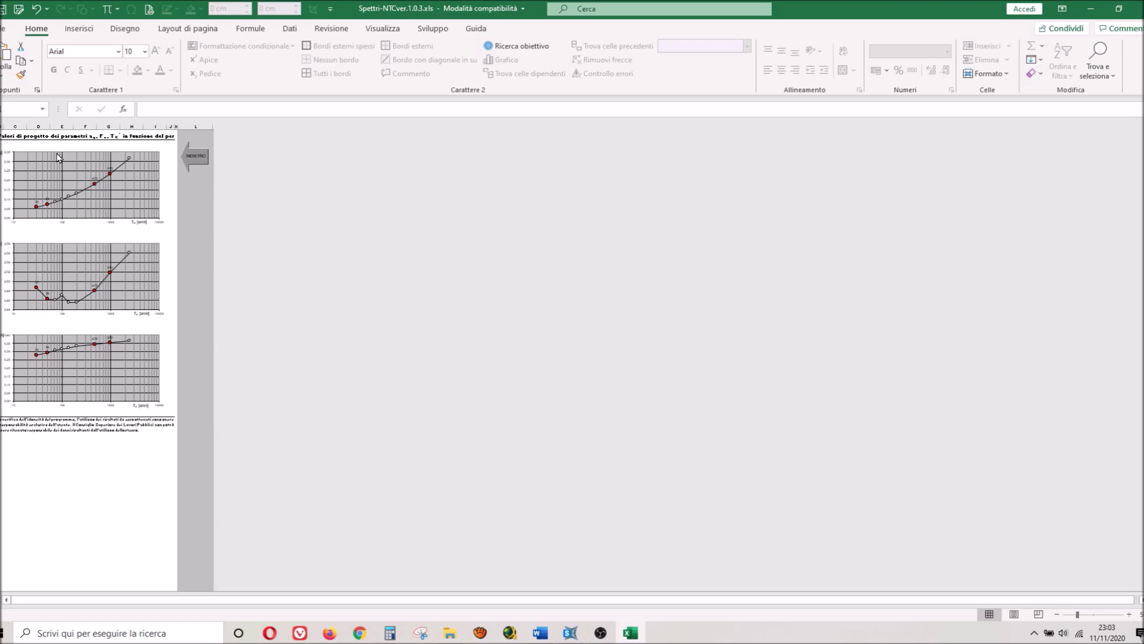
{"action": "scroll", "coordinate": [58, 157], "scroll_direction": "up", "scroll_amount": 2}
{"action": "scroll", "coordinate": [57, 157], "scroll_direction": "up", "scroll_amount": 2}
{"action": "scroll", "coordinate": [62, 185], "scroll_direction": "down", "scroll_amount": 5}
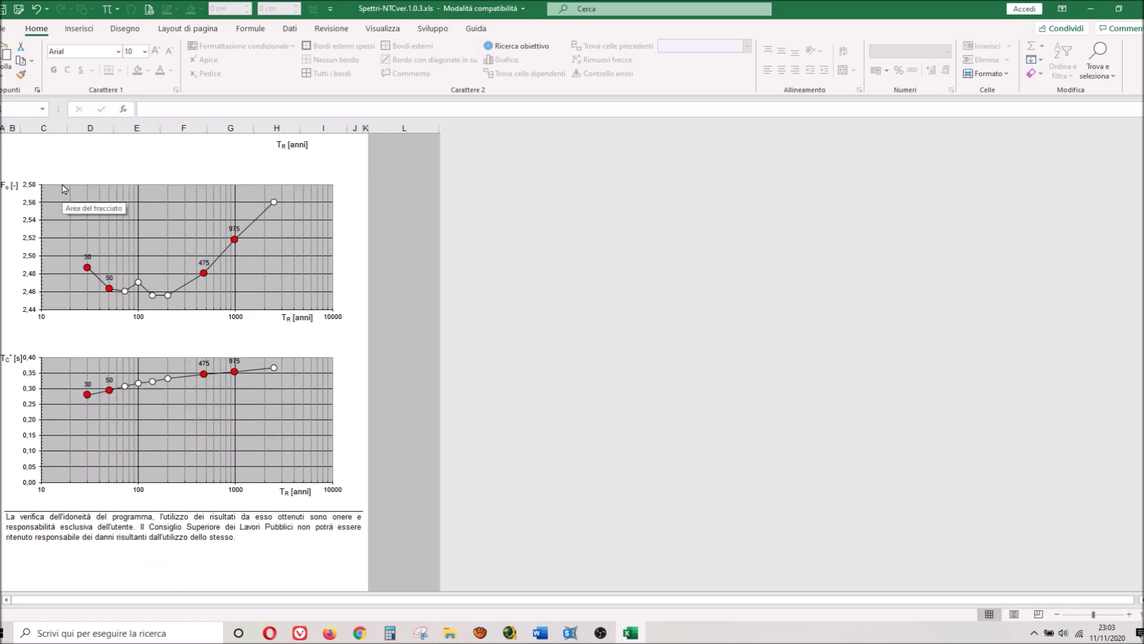
{"action": "scroll", "coordinate": [410, 186], "scroll_direction": "up", "scroll_amount": 5}
{"action": "left_click", "coordinate": [410, 187]}
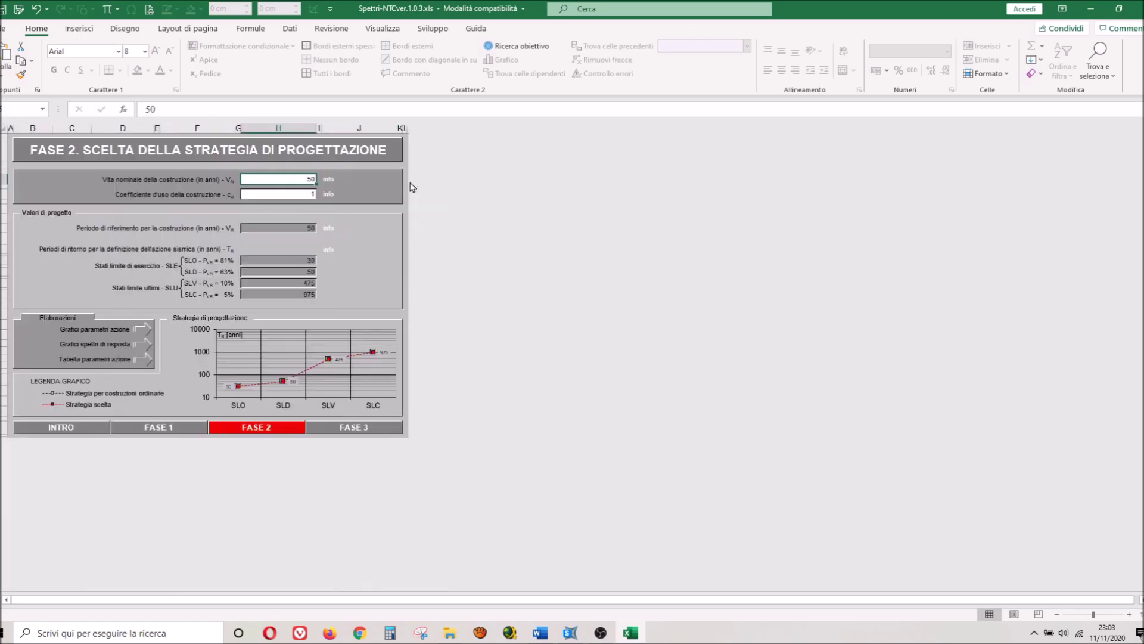
View the elastic response spectra charts and the action parameters table.
{"action": "left_click", "coordinate": [141, 345]}
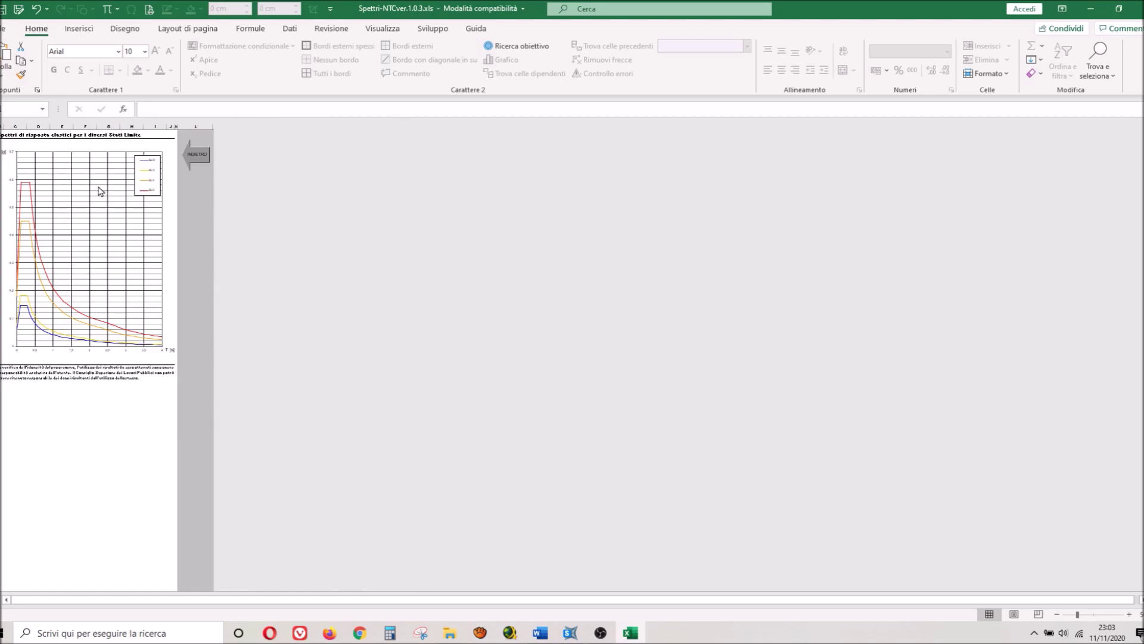
{"action": "scroll", "coordinate": [100, 191], "scroll_direction": "up", "scroll_amount": 4}
{"action": "scroll", "coordinate": [99, 191], "scroll_direction": "down", "scroll_amount": 3}
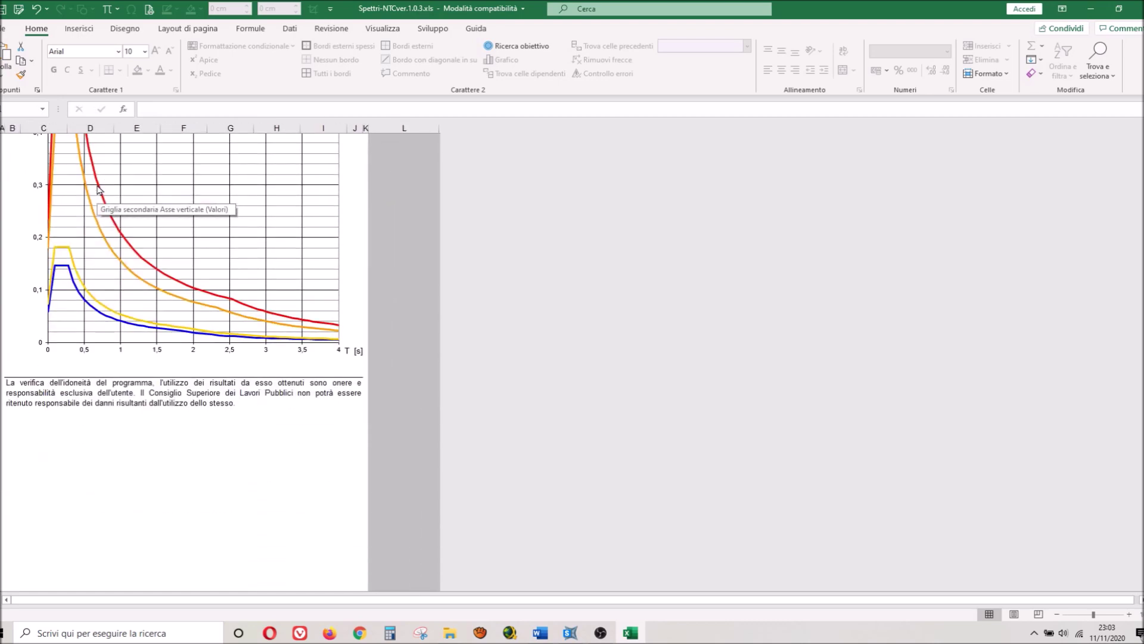
{"action": "scroll", "coordinate": [99, 191], "scroll_direction": "up", "scroll_amount": 3}
{"action": "left_click", "coordinate": [406, 184]}
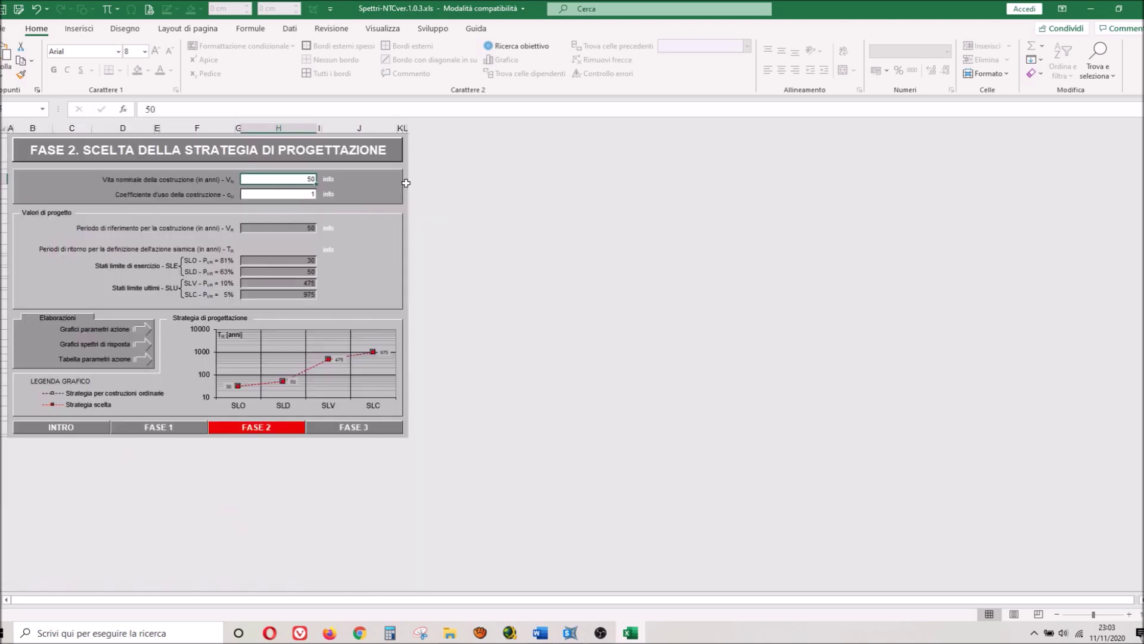
{"action": "left_click", "coordinate": [138, 363]}
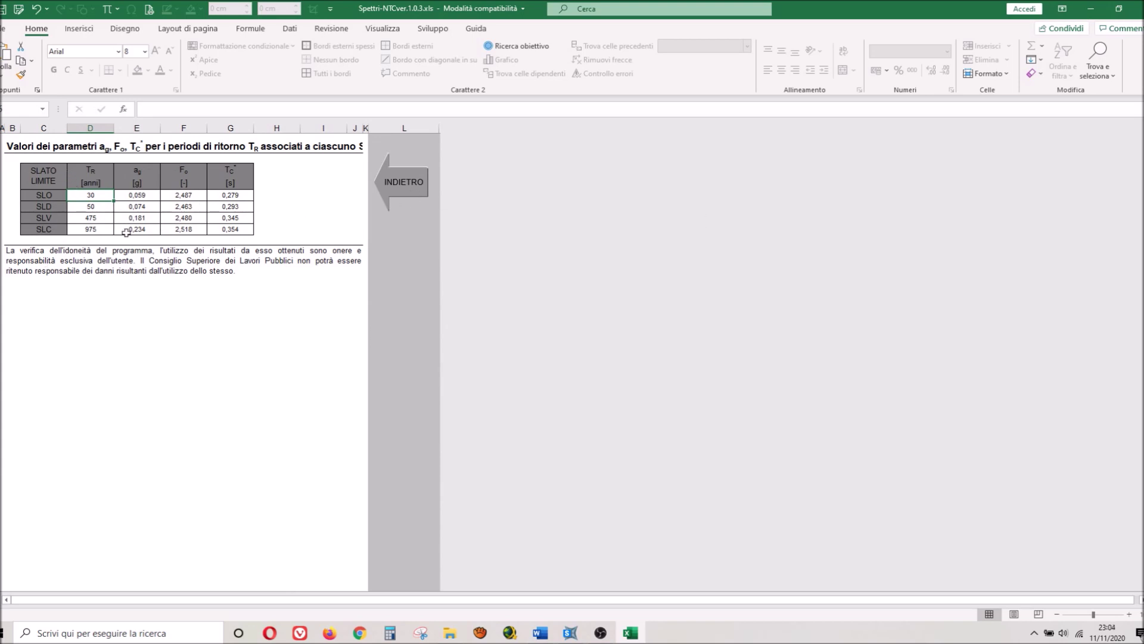
{"action": "left_click", "coordinate": [404, 177]}
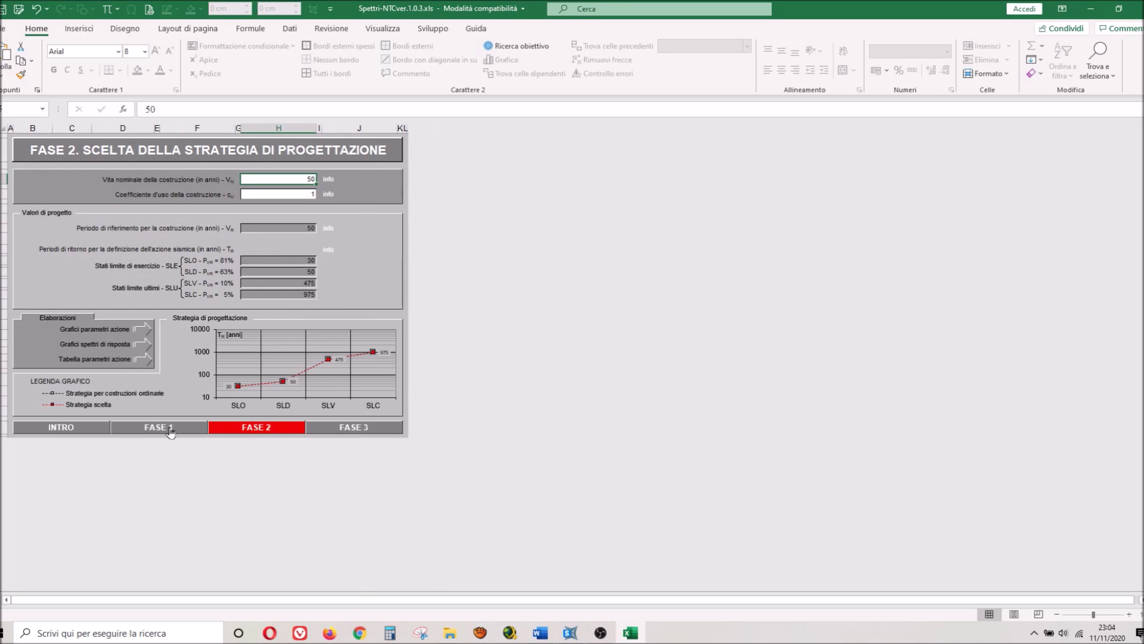
Inspect the FASE 1 parameters table for the reference return periods.
{"action": "left_click", "coordinate": [172, 429]}
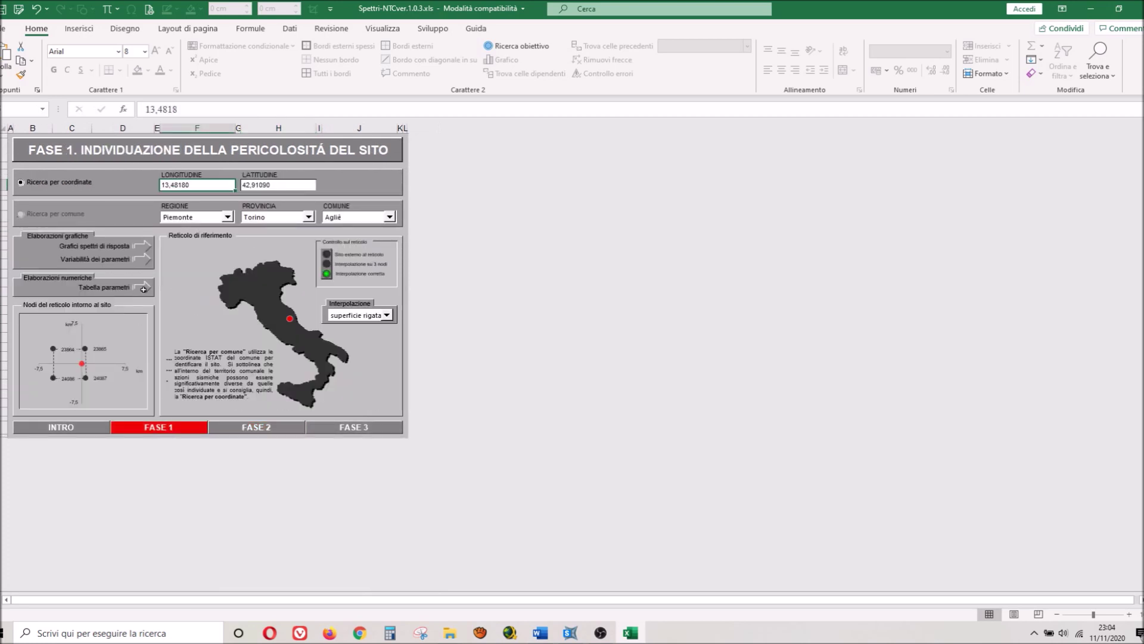
{"action": "left_click", "coordinate": [143, 289]}
{"action": "scroll", "coordinate": [14, 153], "scroll_direction": "up", "scroll_amount": 2}
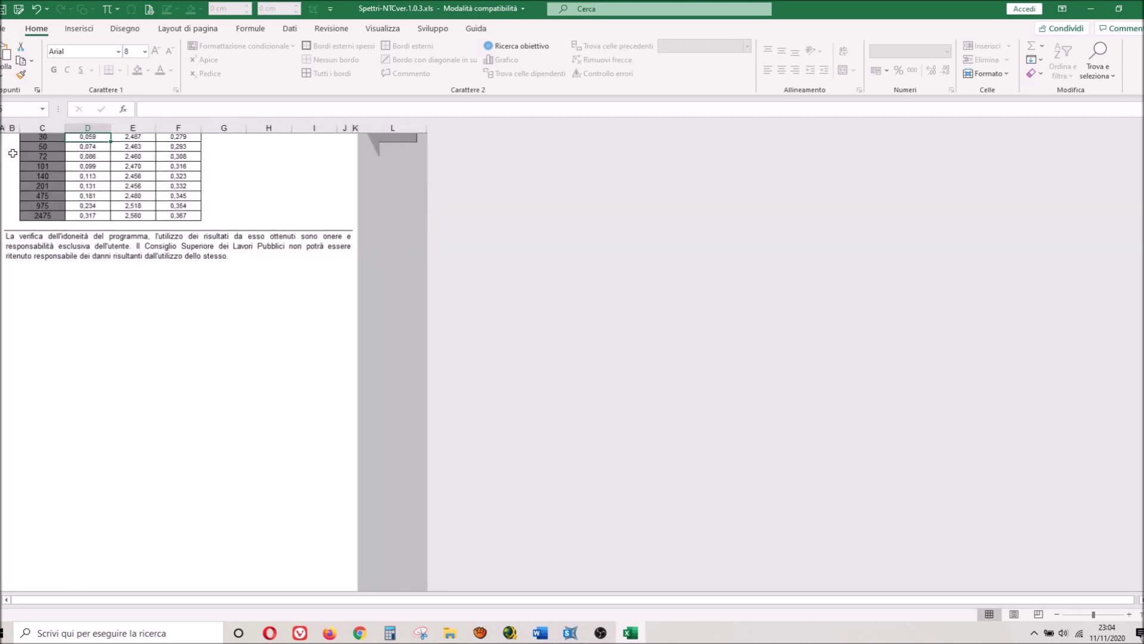
{"action": "scroll", "coordinate": [23, 167], "scroll_direction": "up", "scroll_amount": 1}
{"action": "scroll", "coordinate": [53, 184], "scroll_direction": "up", "scroll_amount": 1}
{"action": "scroll", "coordinate": [76, 193], "scroll_direction": "up", "scroll_amount": 1}
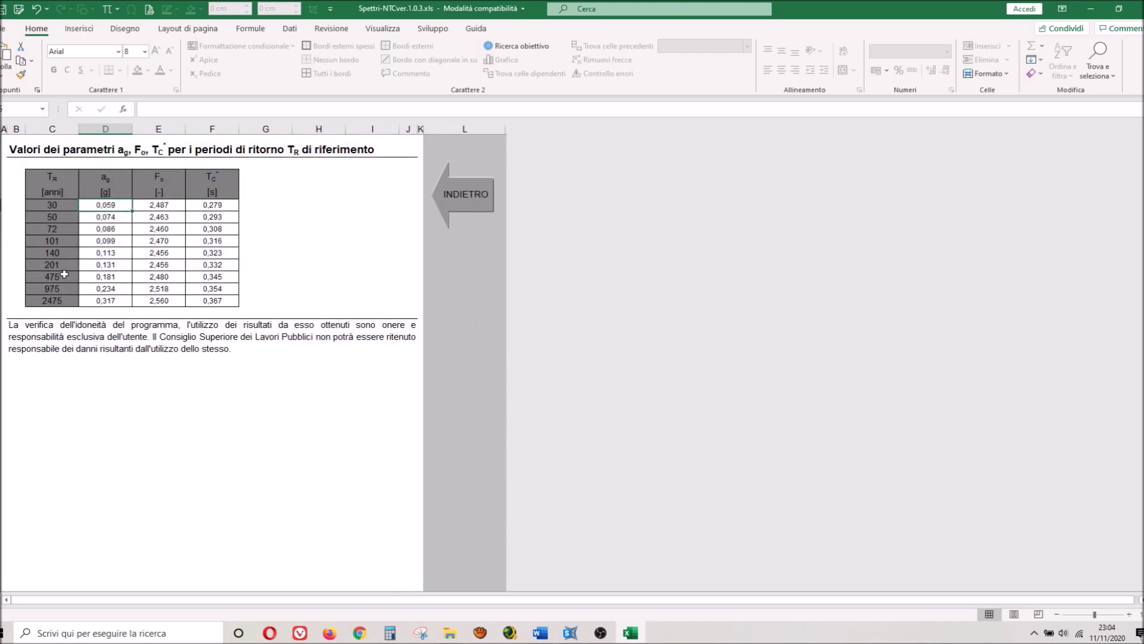
{"action": "left_click", "coordinate": [453, 194]}
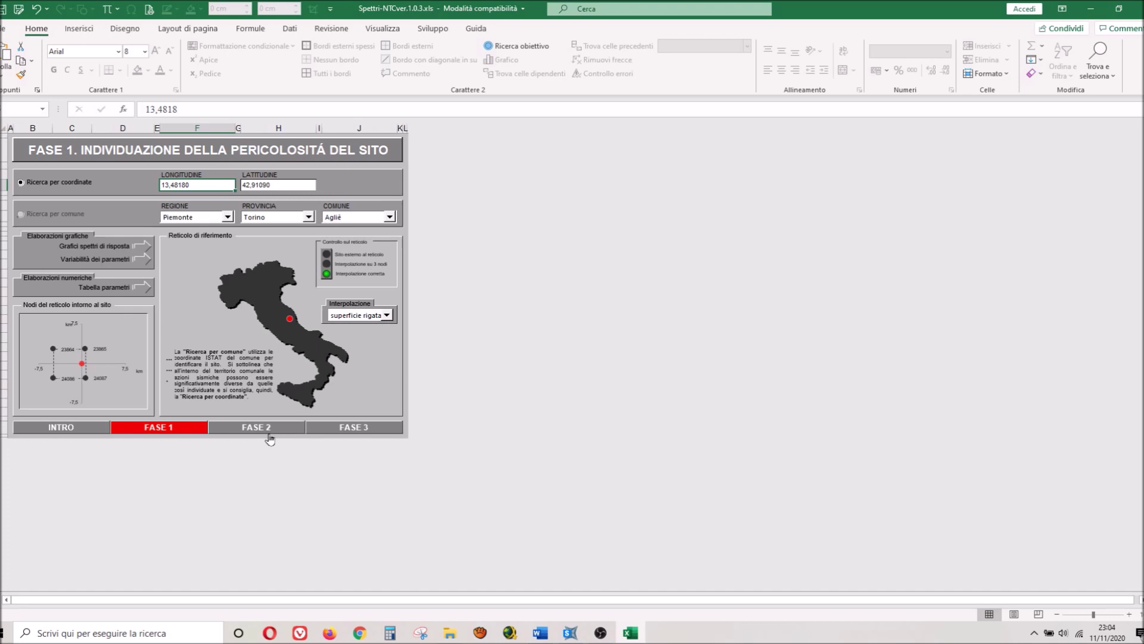
Check the per-limit-state table, then reopen the 30–2475 year return-period table.
{"action": "left_click", "coordinate": [268, 435]}
{"action": "left_click", "coordinate": [149, 361]}
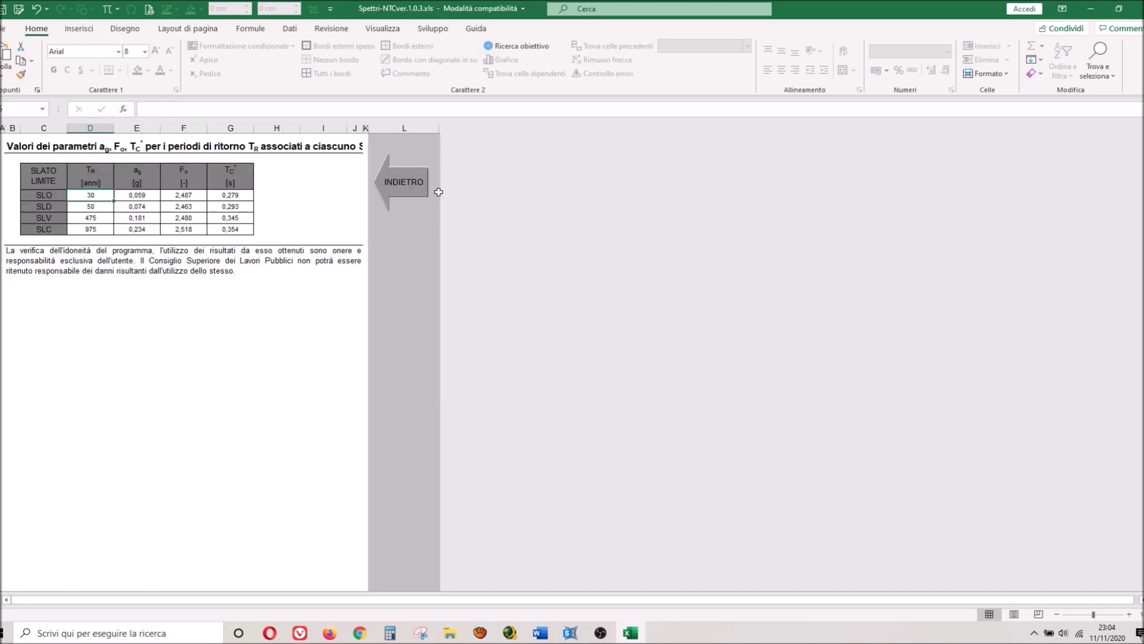
{"action": "left_click", "coordinate": [415, 190]}
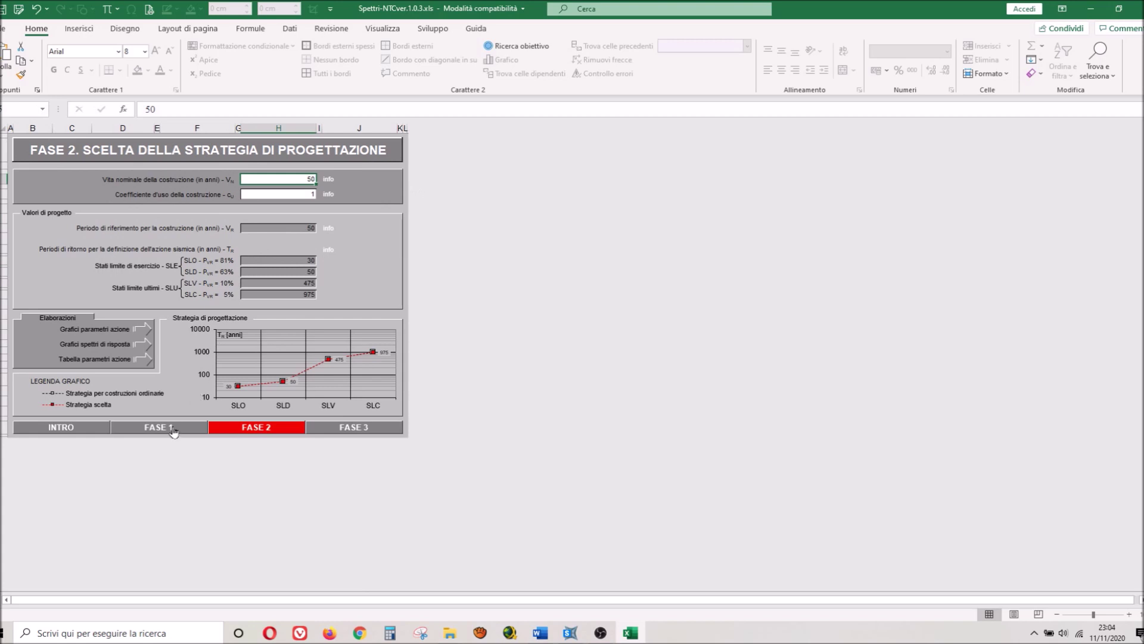
{"action": "left_click", "coordinate": [173, 428]}
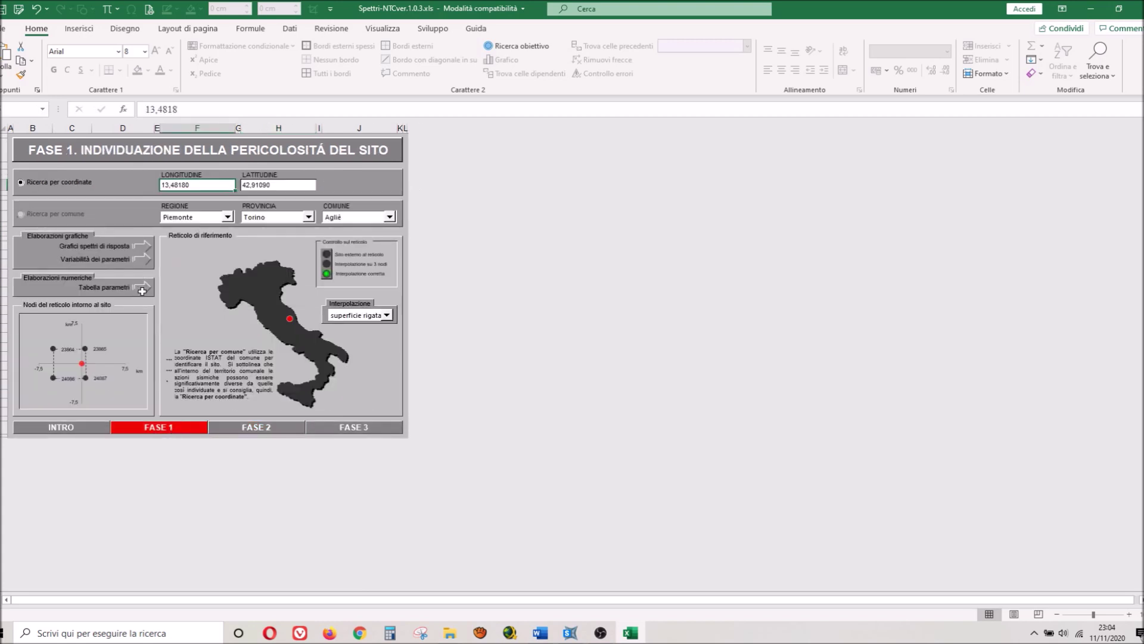
{"action": "left_click", "coordinate": [142, 288]}
{"action": "left_click", "coordinate": [421, 633]}
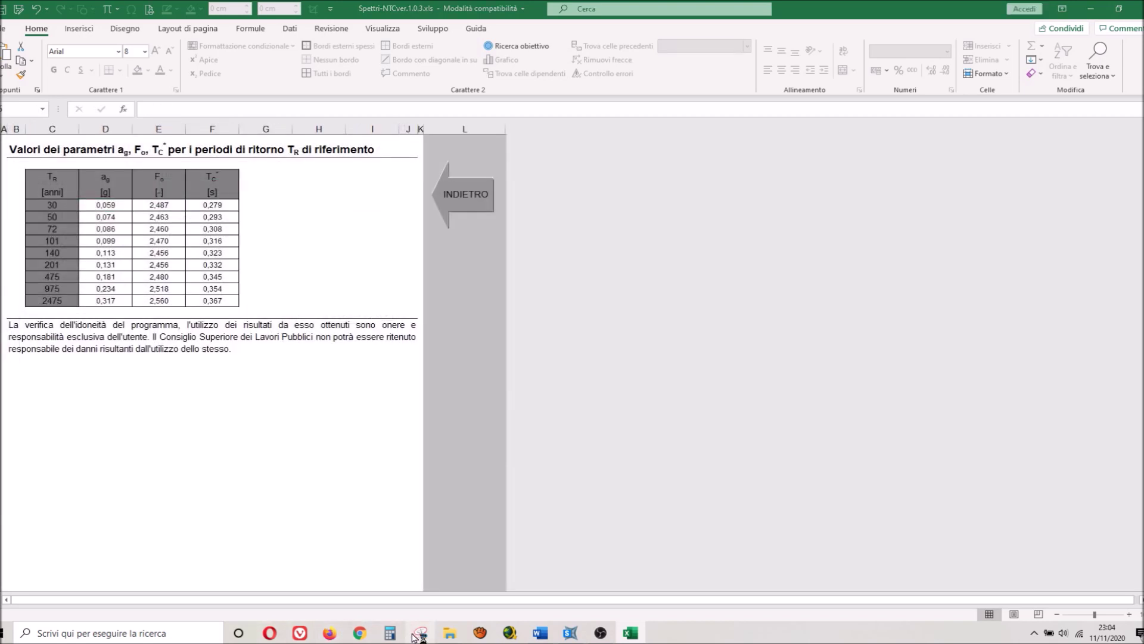
Snip the return-period parameters table, then show the per-limit-state parameters table in Excel.
{"action": "left_click", "coordinate": [713, 81]}
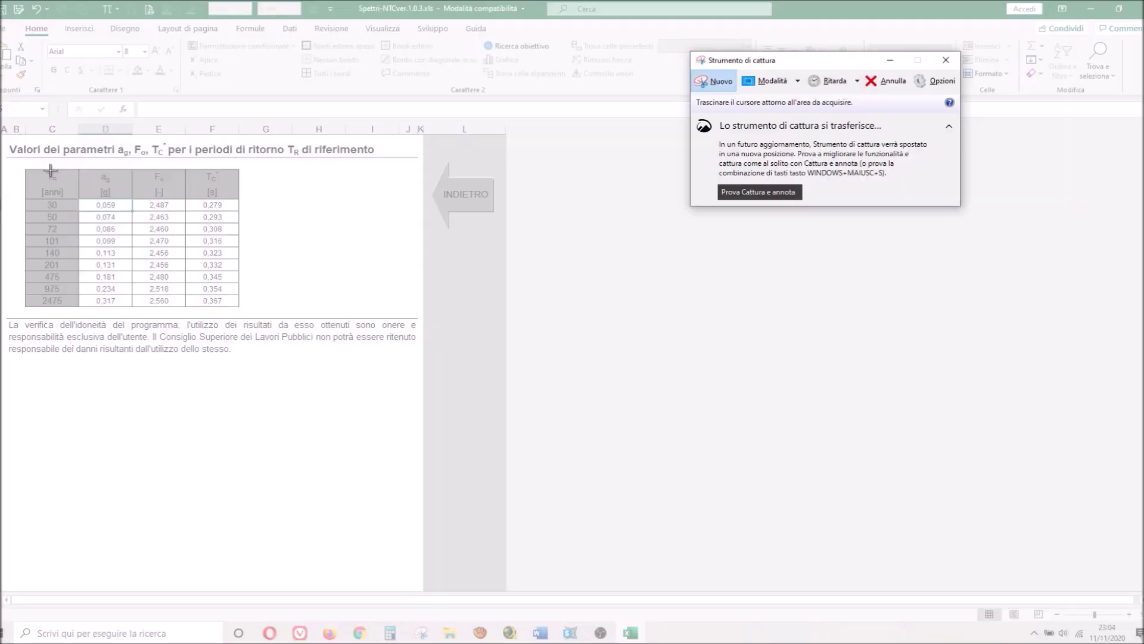
{"action": "mouse_move", "coordinate": [21, 165]}
{"action": "left_mouse_down"}
{"action": "mouse_move", "coordinate": [204, 299]}
{"action": "mouse_move", "coordinate": [239, 306]}
{"action": "left_mouse_up"}
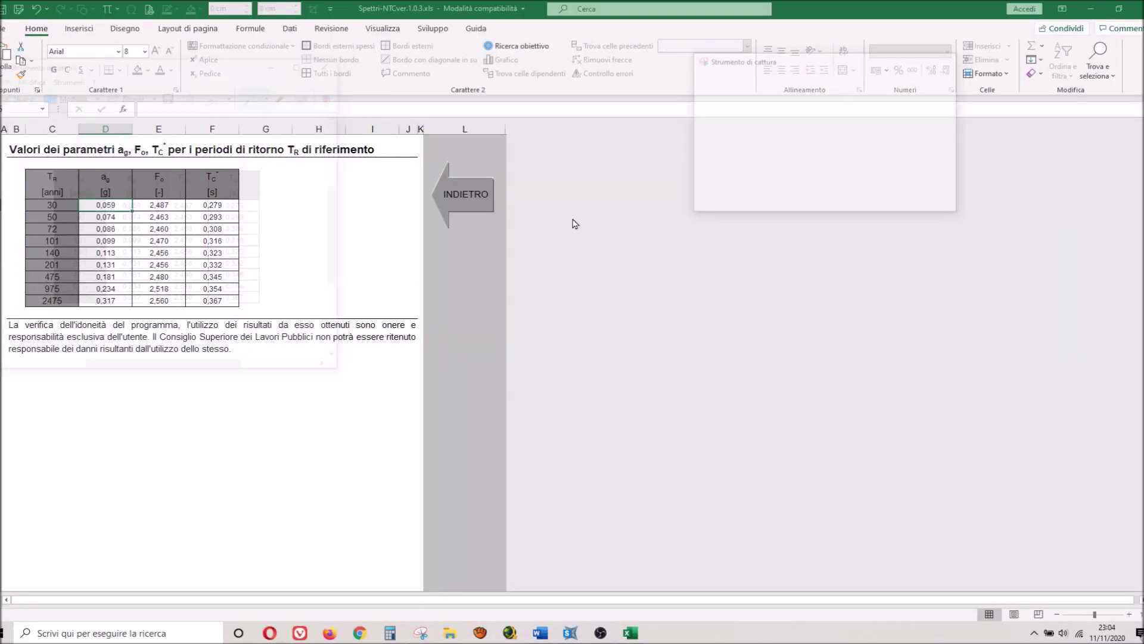
{"action": "left_click", "coordinate": [473, 188]}
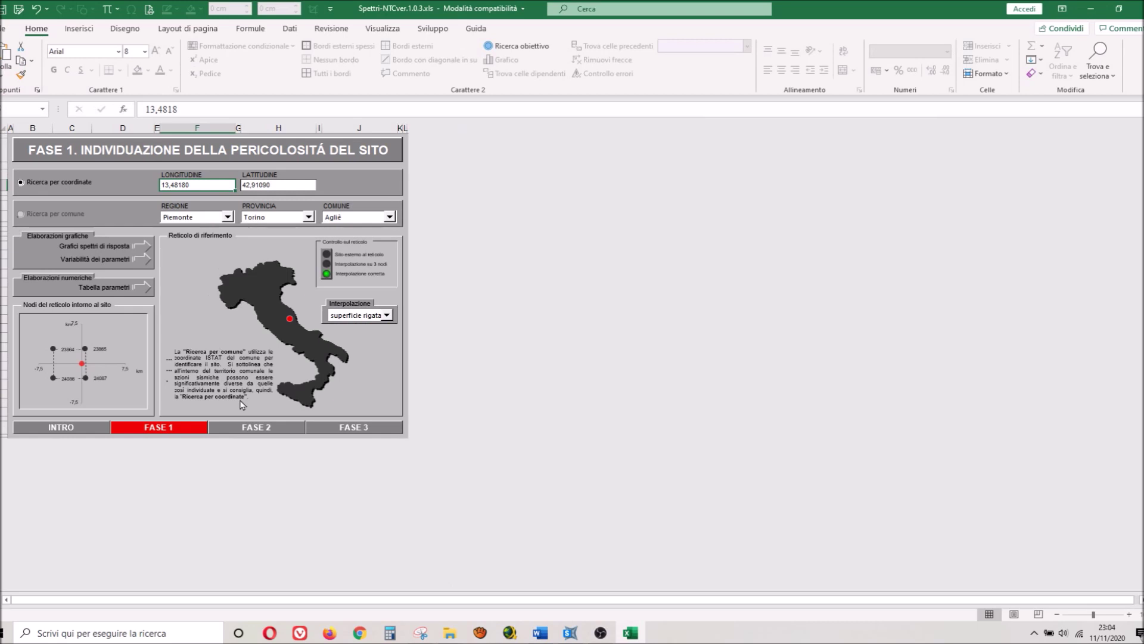
{"action": "left_click", "coordinate": [253, 434]}
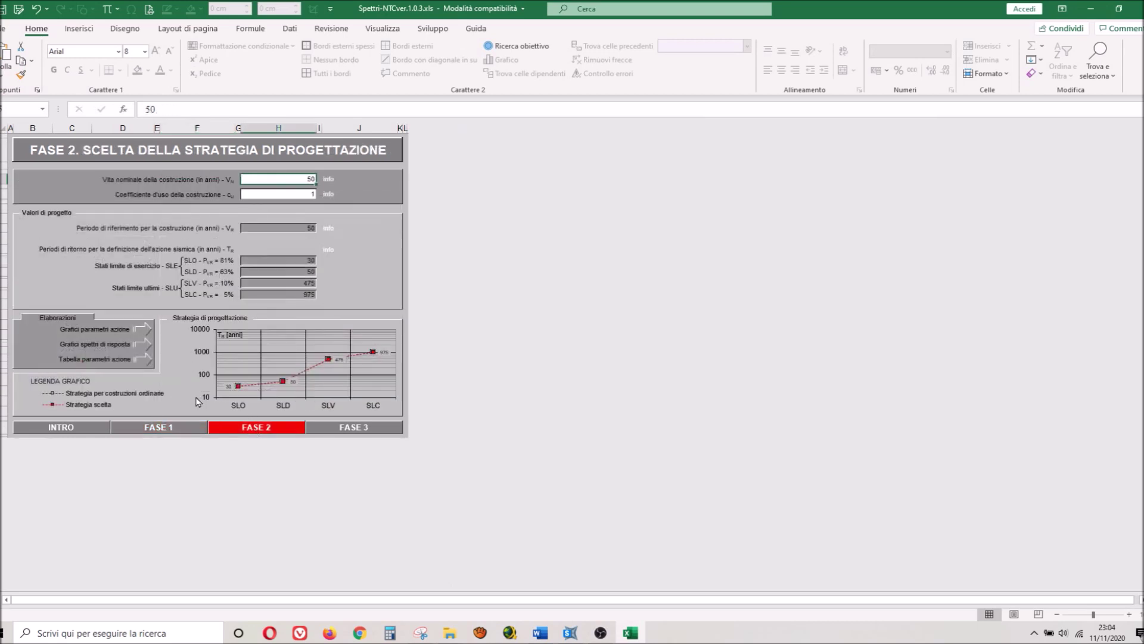
{"action": "left_click", "coordinate": [144, 360]}
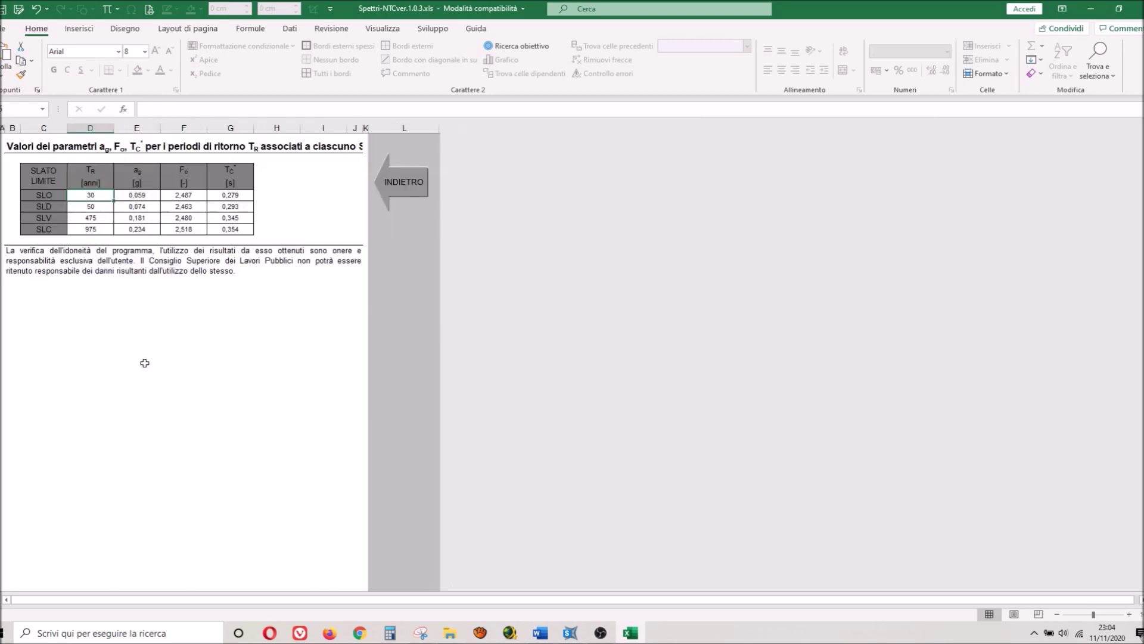
Review the snip in the Snipping Tool window, then close it and answer the save prompt.
{"action": "key", "text": "alt+Tab"}
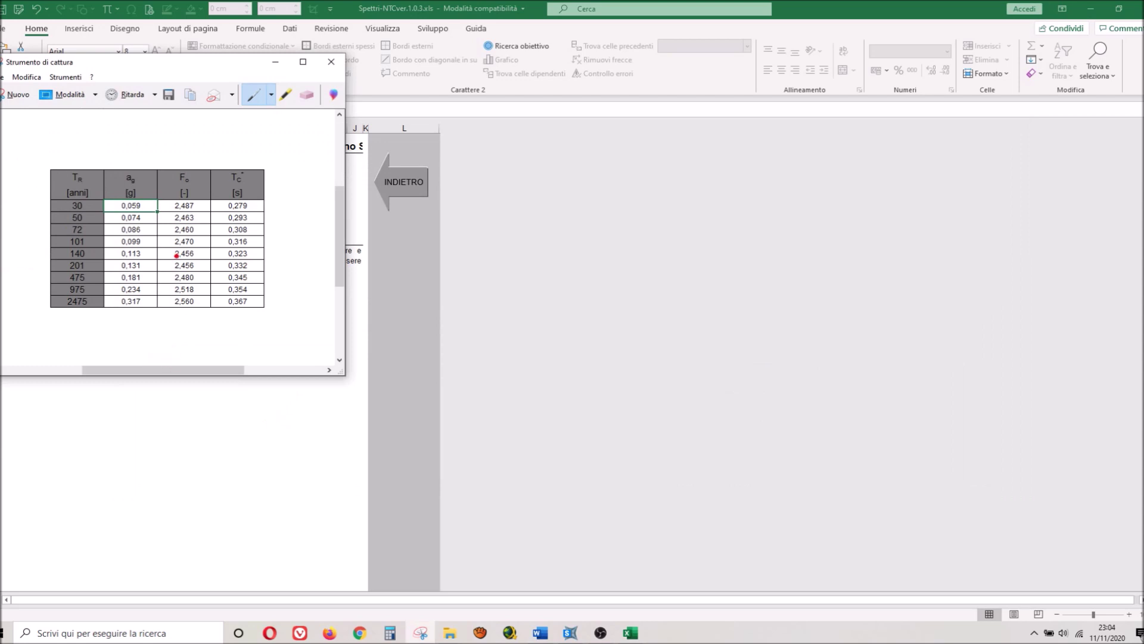
{"action": "left_click_drag", "start_coordinate": [211, 62], "coordinate": [506, 51]}
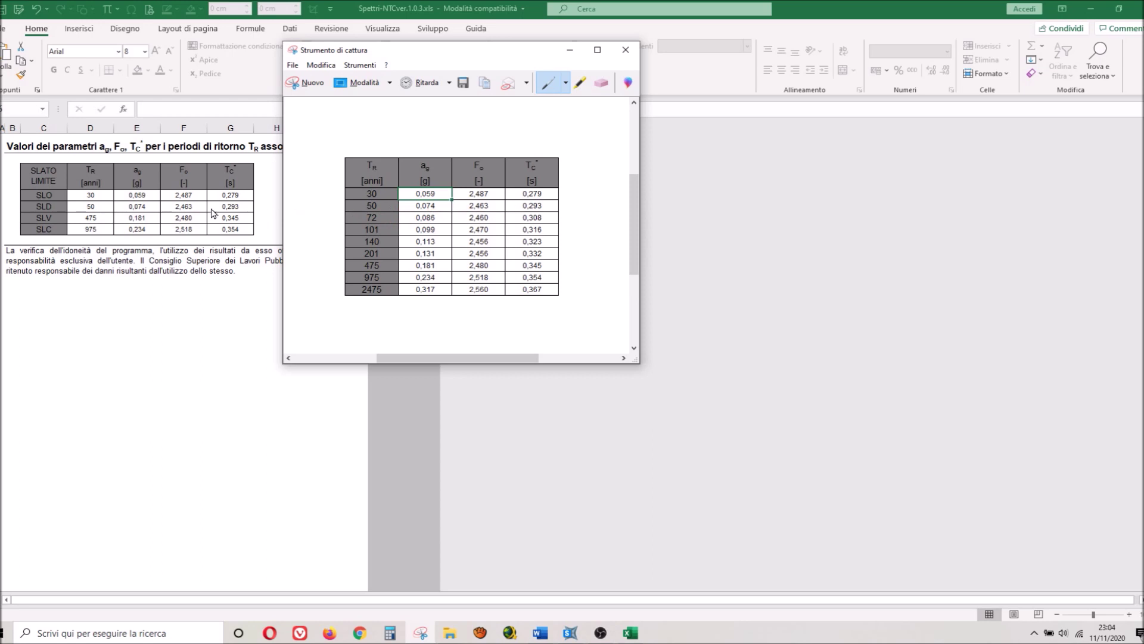
{"action": "left_click", "coordinate": [626, 49]}
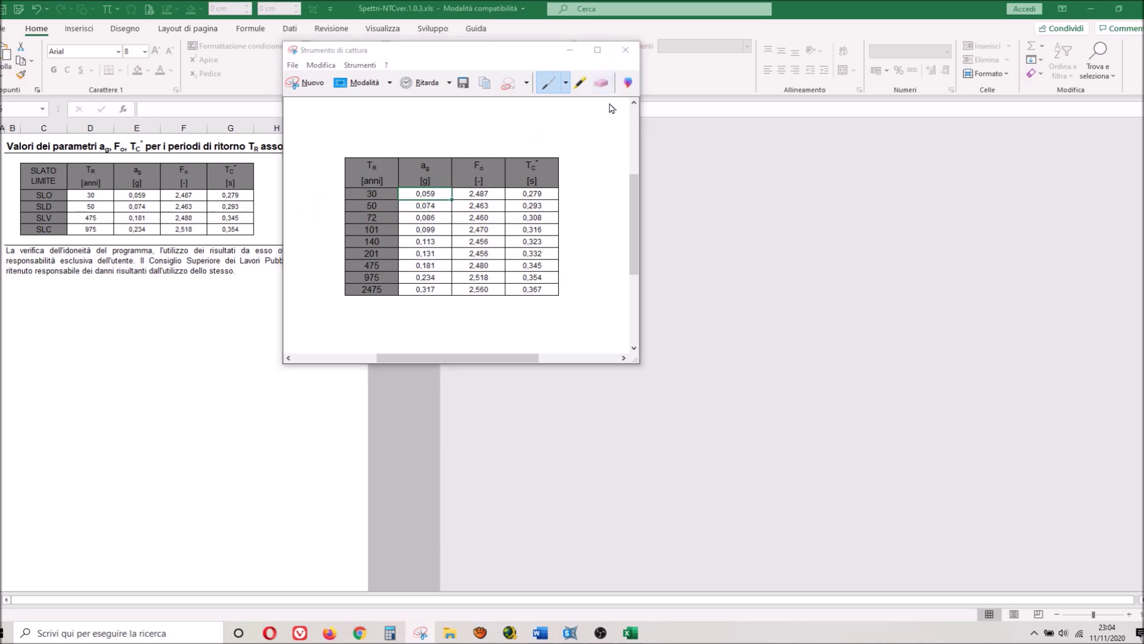
{"action": "left_click", "coordinate": [531, 214]}
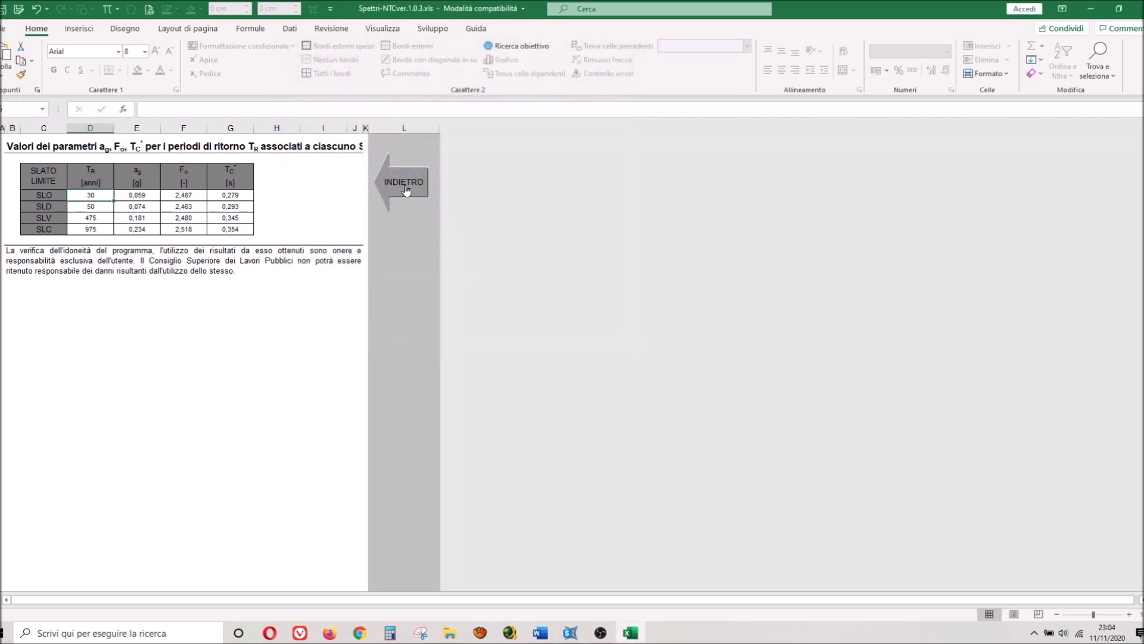
On FASE 3, try limit states SLO, SLD, SLV and SLC, ending on SLV.
{"action": "left_click", "coordinate": [404, 186]}
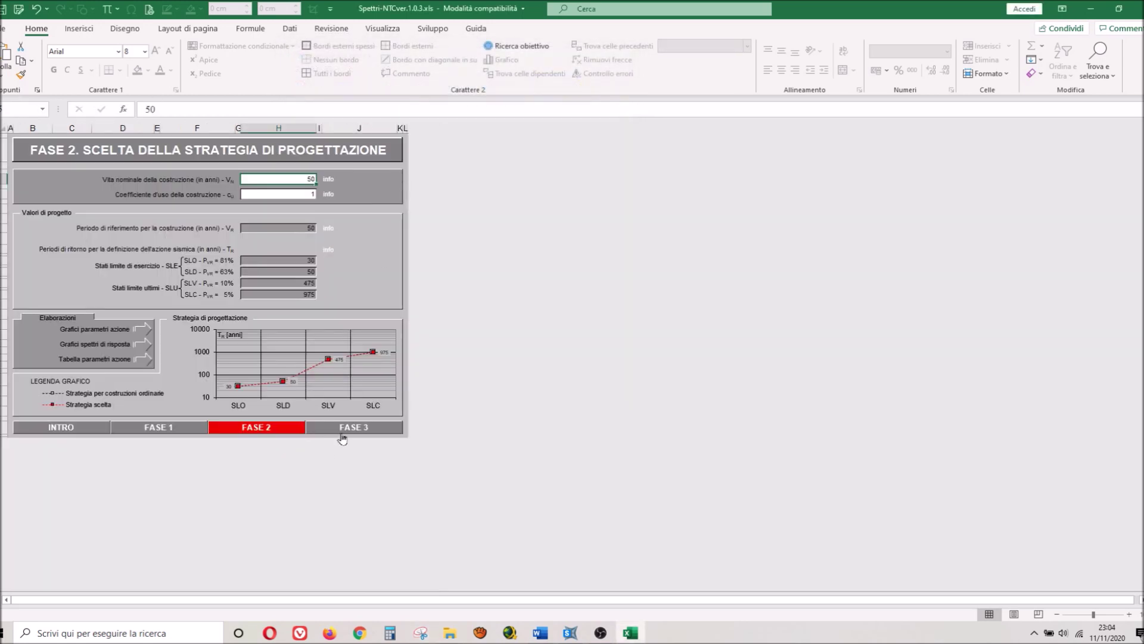
{"action": "left_click", "coordinate": [383, 425]}
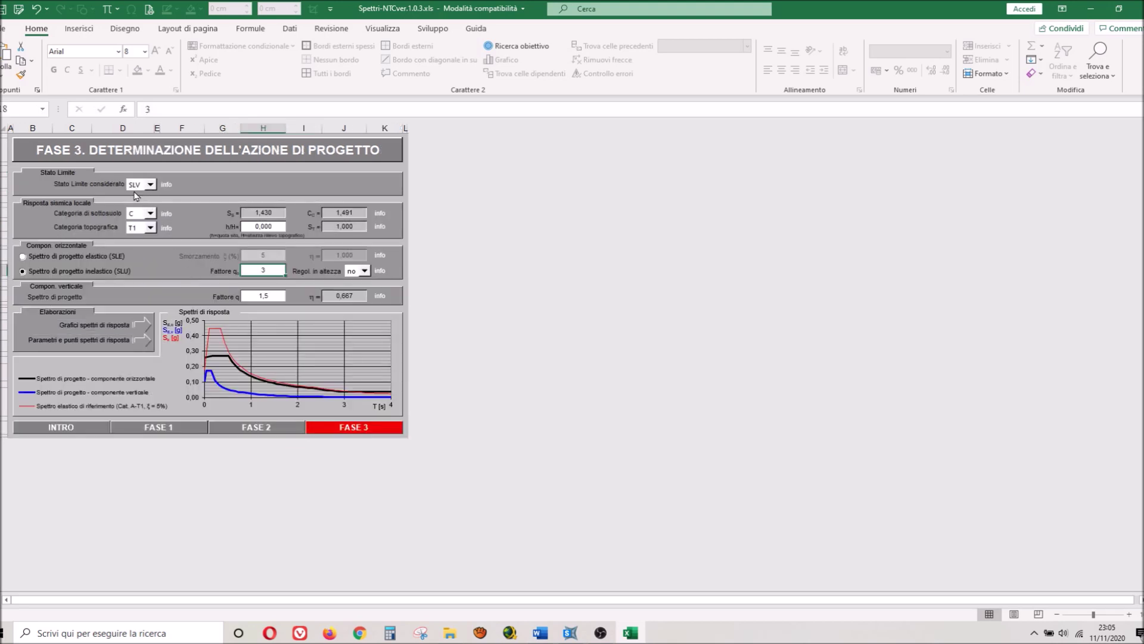
{"action": "left_click", "coordinate": [150, 184]}
{"action": "left_click", "coordinate": [138, 194]}
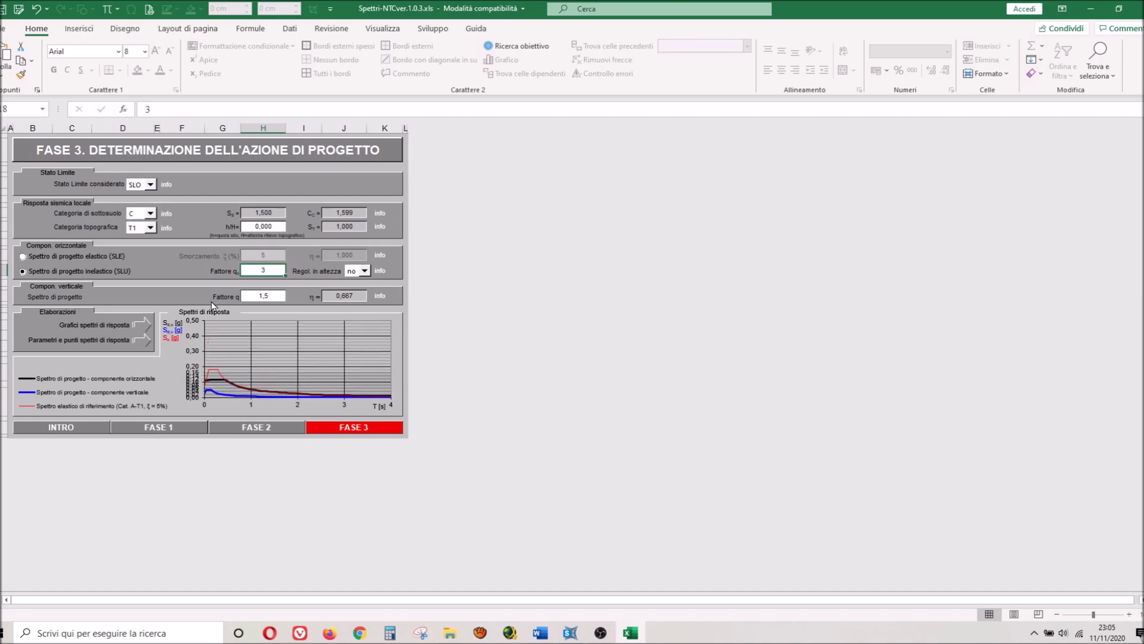
{"action": "left_click", "coordinate": [150, 184]}
{"action": "left_click", "coordinate": [137, 199]}
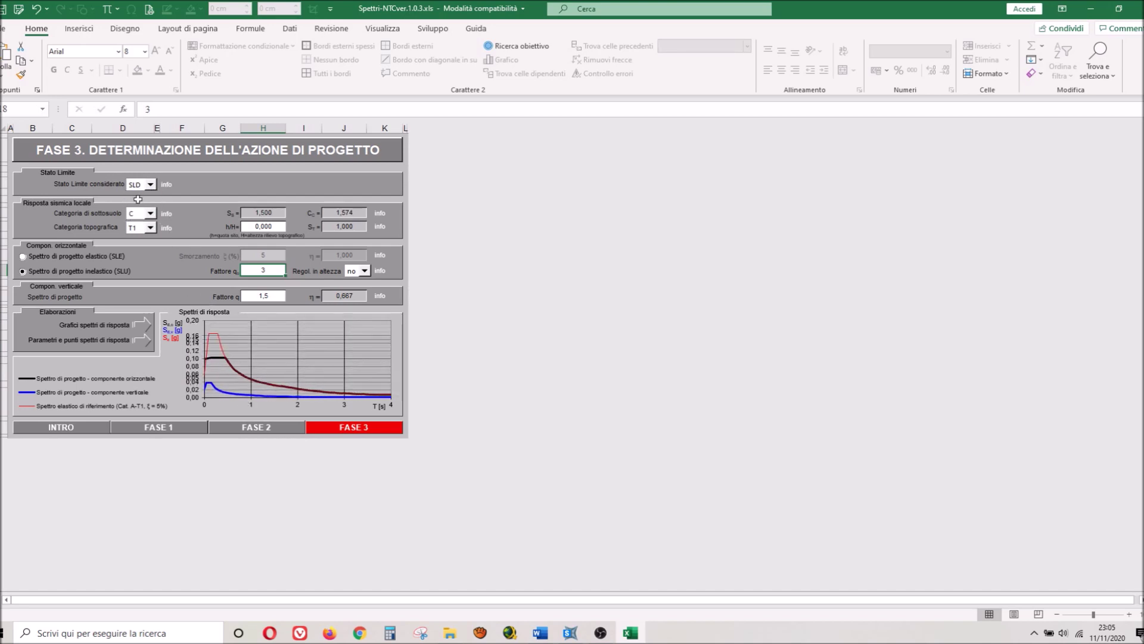
{"action": "left_click", "coordinate": [150, 184]}
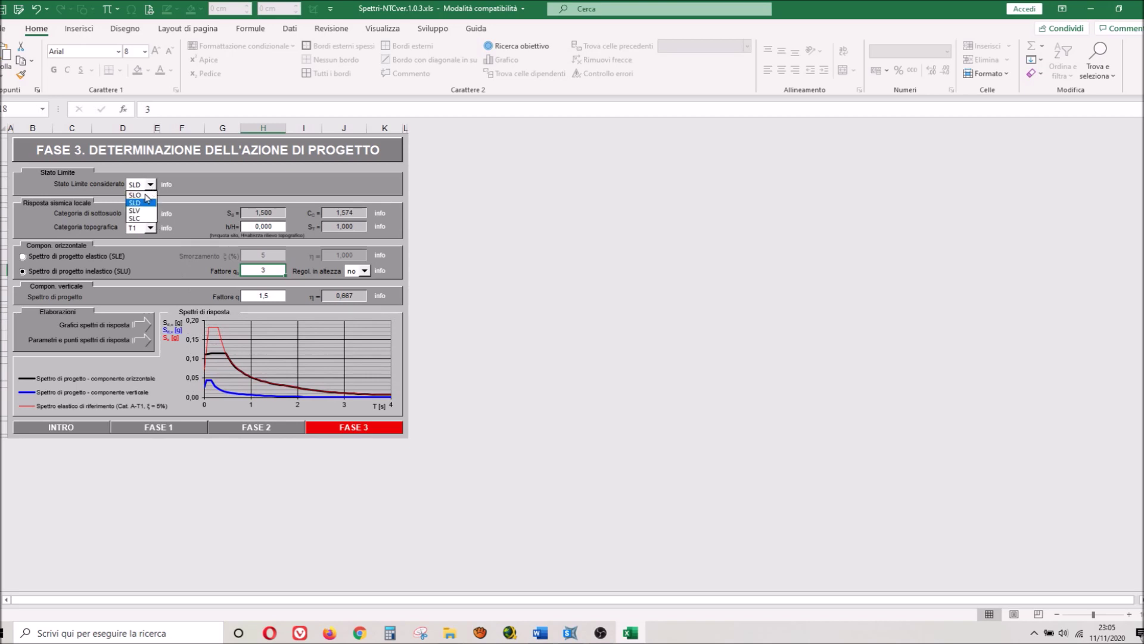
{"action": "left_click", "coordinate": [148, 209]}
{"action": "left_click", "coordinate": [150, 184]}
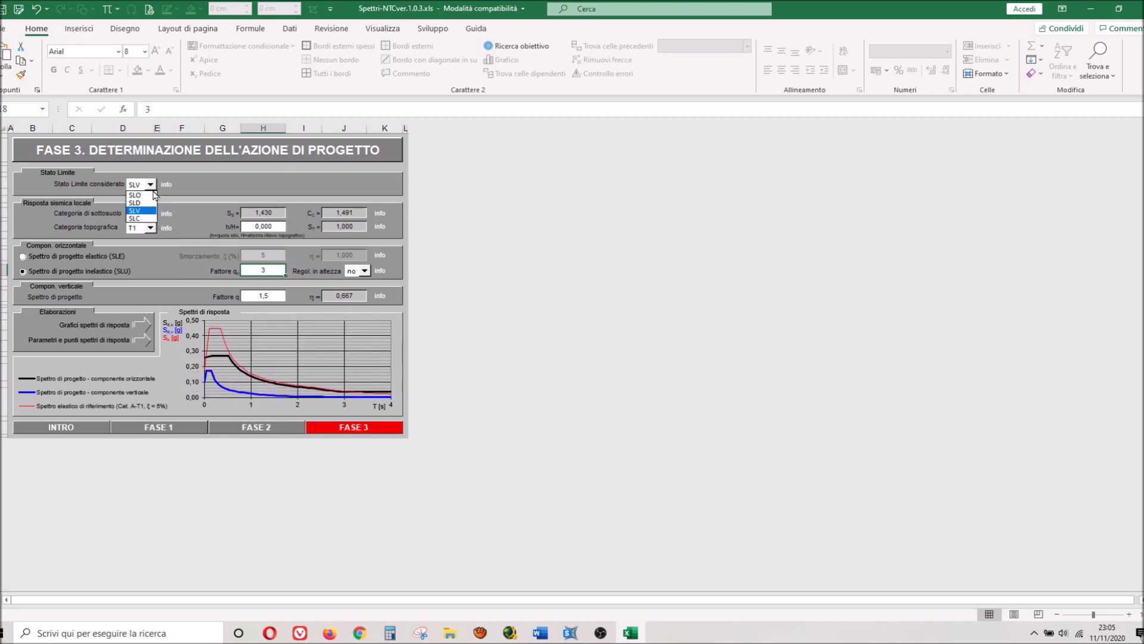
{"action": "left_click", "coordinate": [142, 218]}
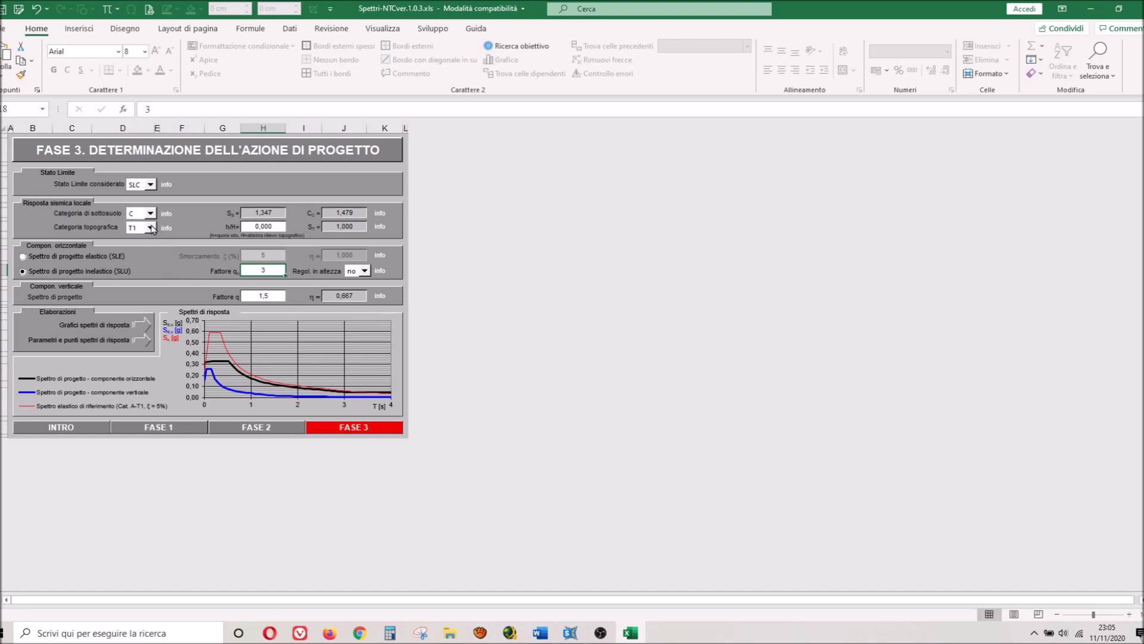
{"action": "left_click", "coordinate": [150, 184]}
{"action": "left_click", "coordinate": [152, 199]}
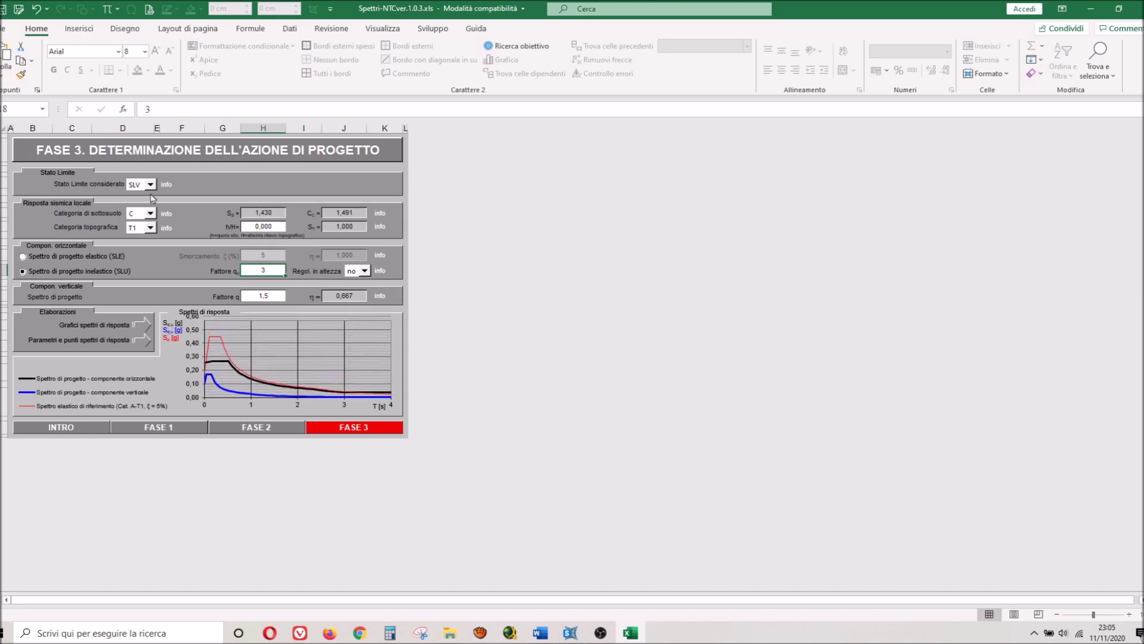
Set subsoil category B and topographic category T4.
{"action": "left_click", "coordinate": [151, 213]}
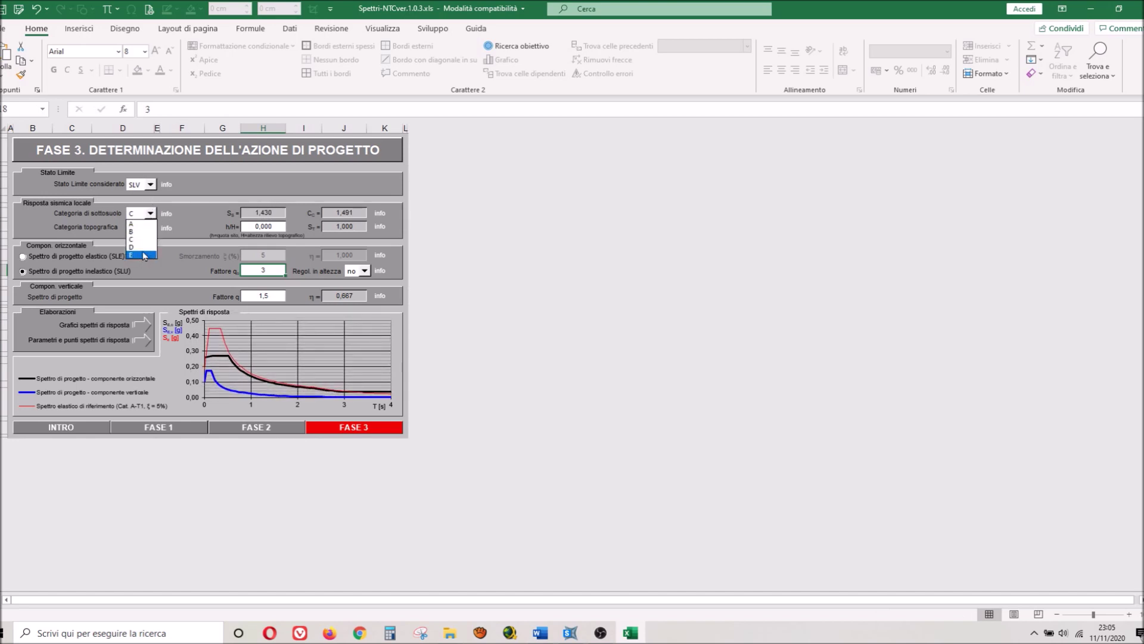
{"action": "left_click", "coordinate": [142, 231]}
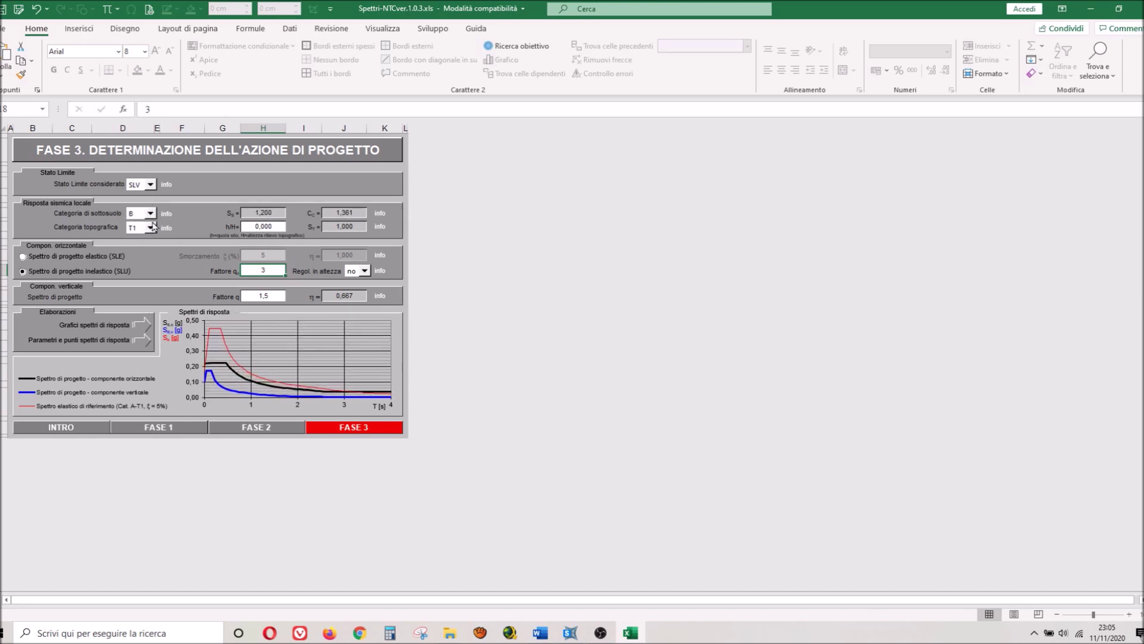
{"action": "left_click", "coordinate": [152, 228]}
{"action": "left_click", "coordinate": [143, 260]}
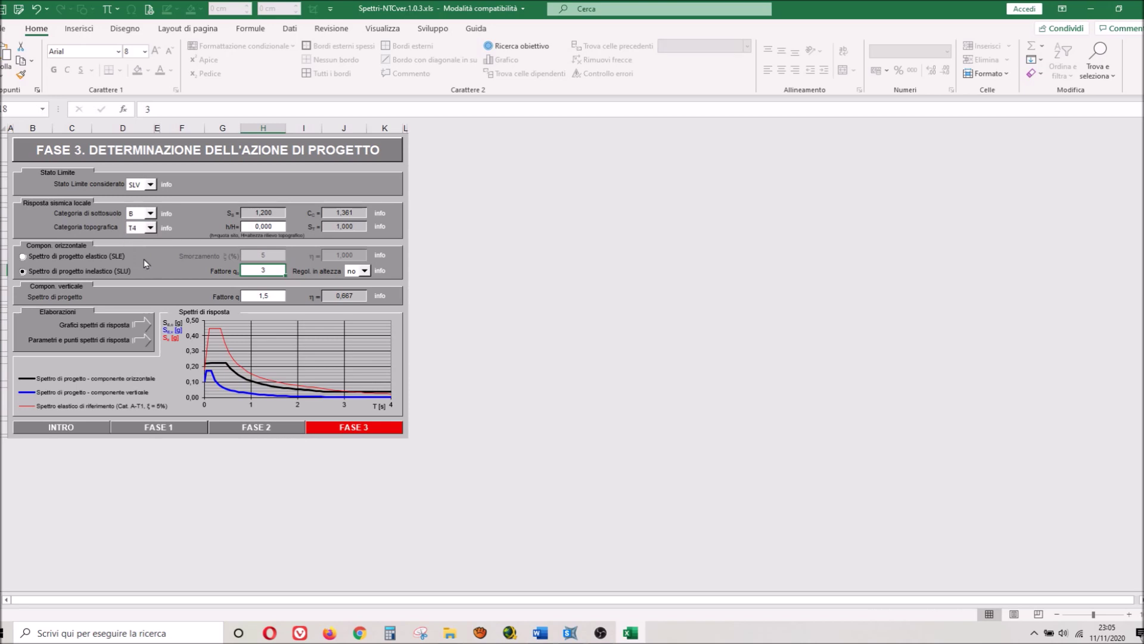
{"action": "left_click", "coordinate": [151, 228]}
{"action": "key", "text": "Escape"}
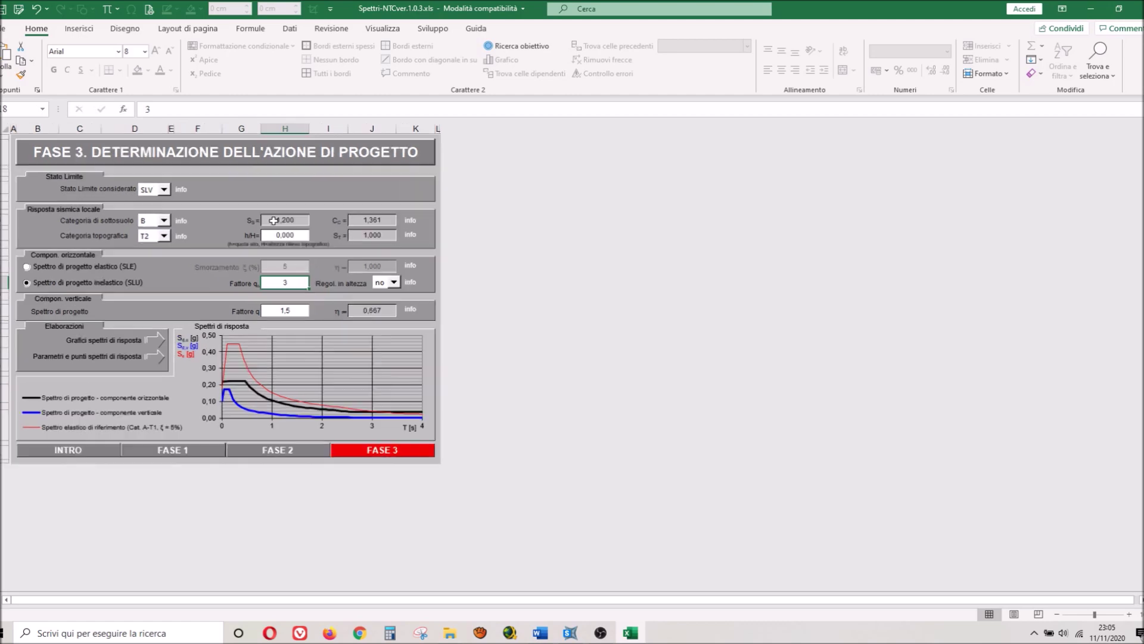
Select 'Spettro di progetto elastico (SLE)' for the horizontal component and open the design-spectra notes.
{"action": "scroll", "coordinate": [326, 275], "scroll_direction": "up", "scroll_amount": 3}
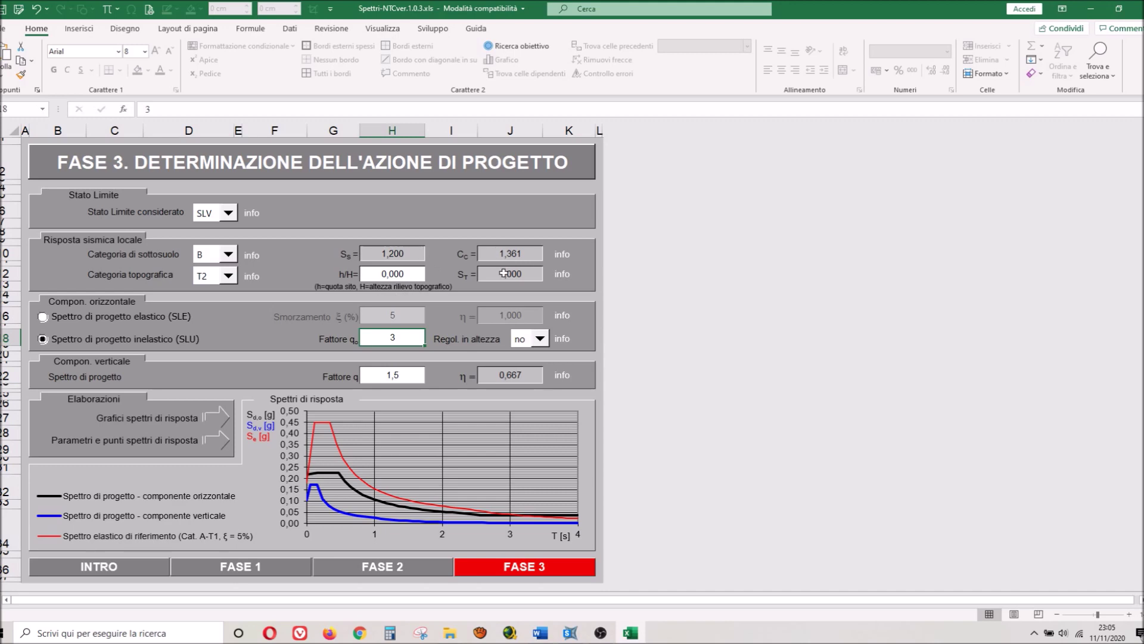
{"action": "scroll", "coordinate": [370, 260], "scroll_direction": "down", "scroll_amount": 2}
{"action": "scroll", "coordinate": [369, 263], "scroll_direction": "down", "scroll_amount": 1}
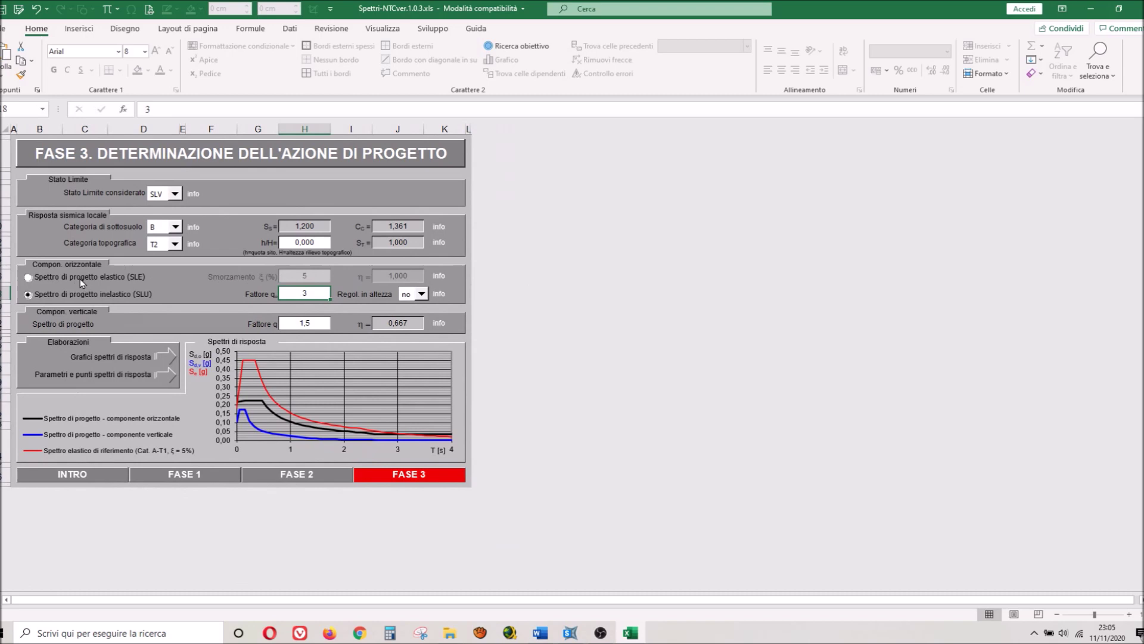
{"action": "left_click", "coordinate": [82, 280]}
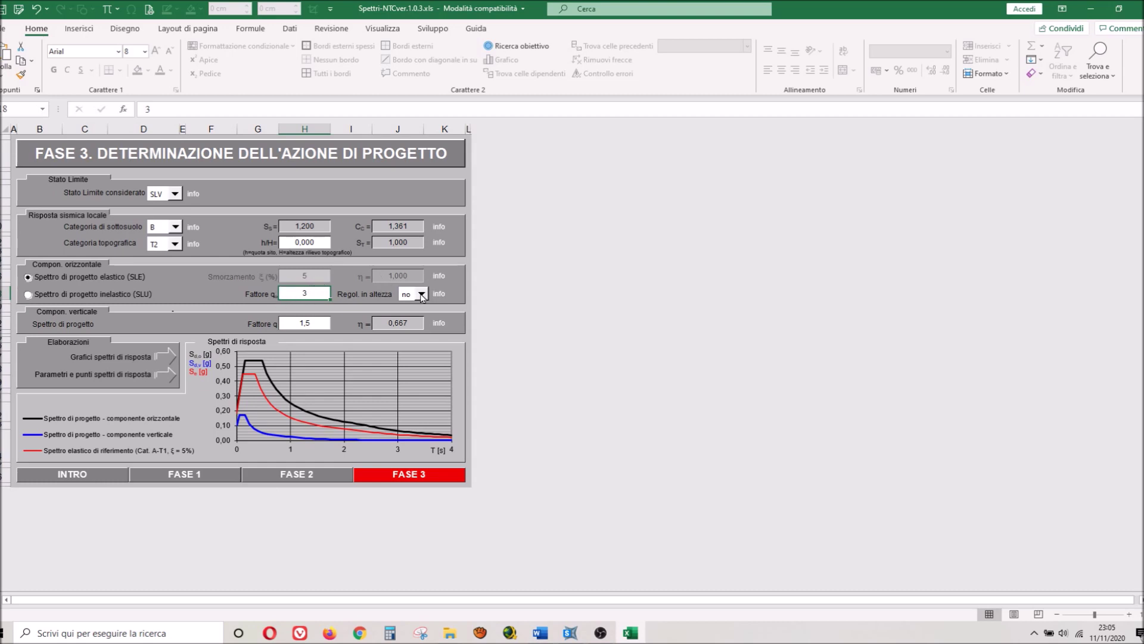
{"action": "left_click", "coordinate": [438, 294]}
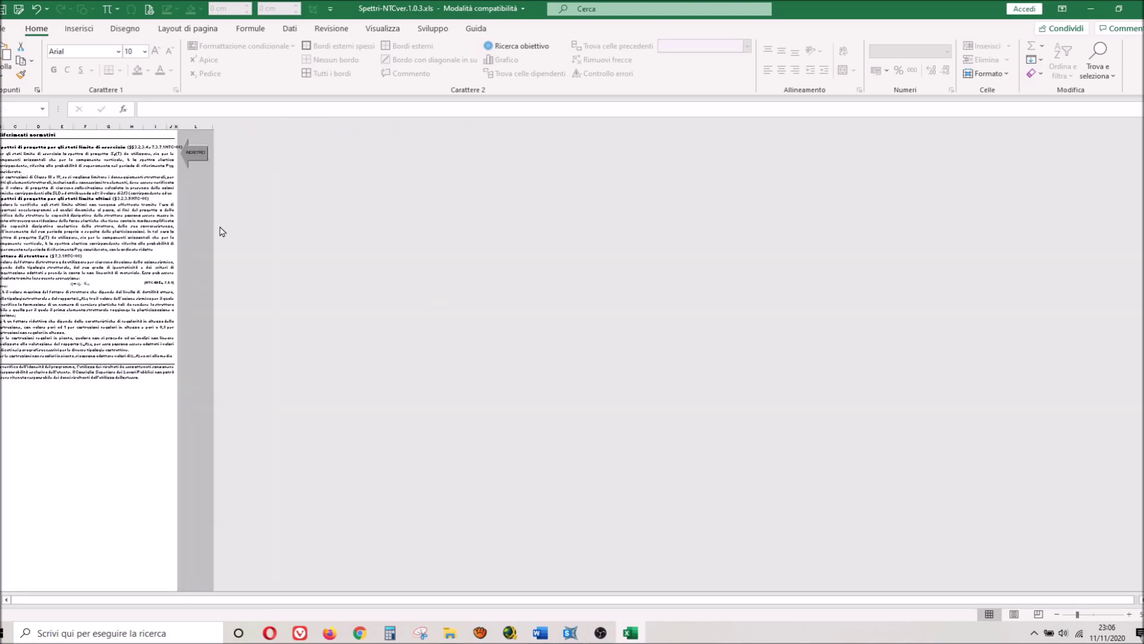
Read the FASE 3 notes on design spectra and on soil and topographic amplification.
{"action": "scroll", "coordinate": [41, 167], "scroll_direction": "up", "scroll_amount": 2}
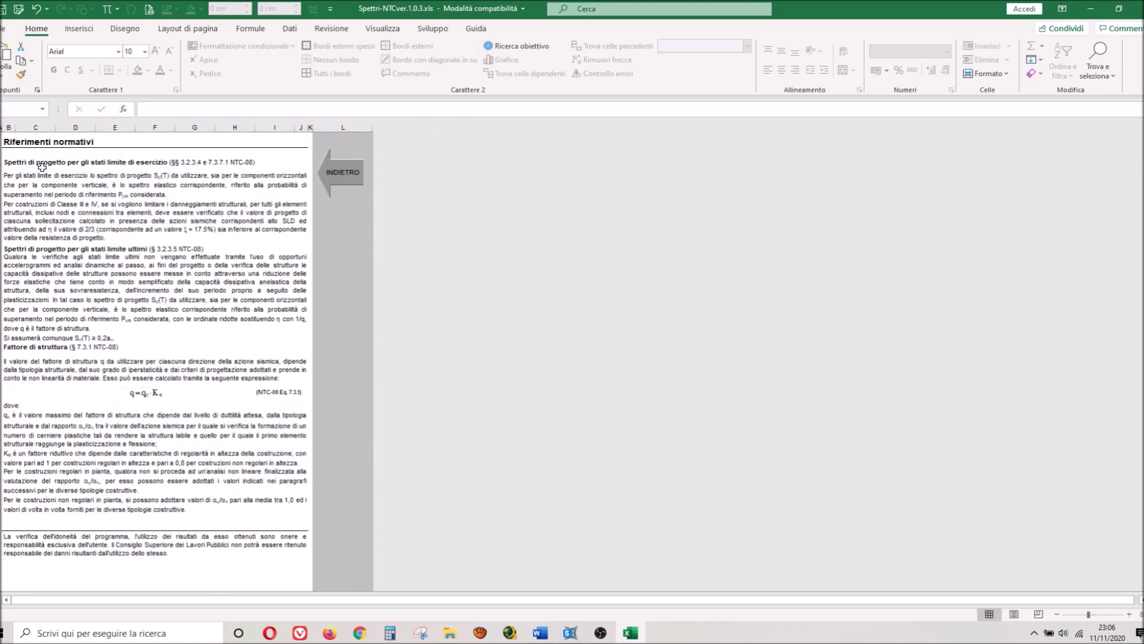
{"action": "scroll", "coordinate": [41, 168], "scroll_direction": "up", "scroll_amount": 2}
{"action": "scroll", "coordinate": [70, 215], "scroll_direction": "down", "scroll_amount": 5}
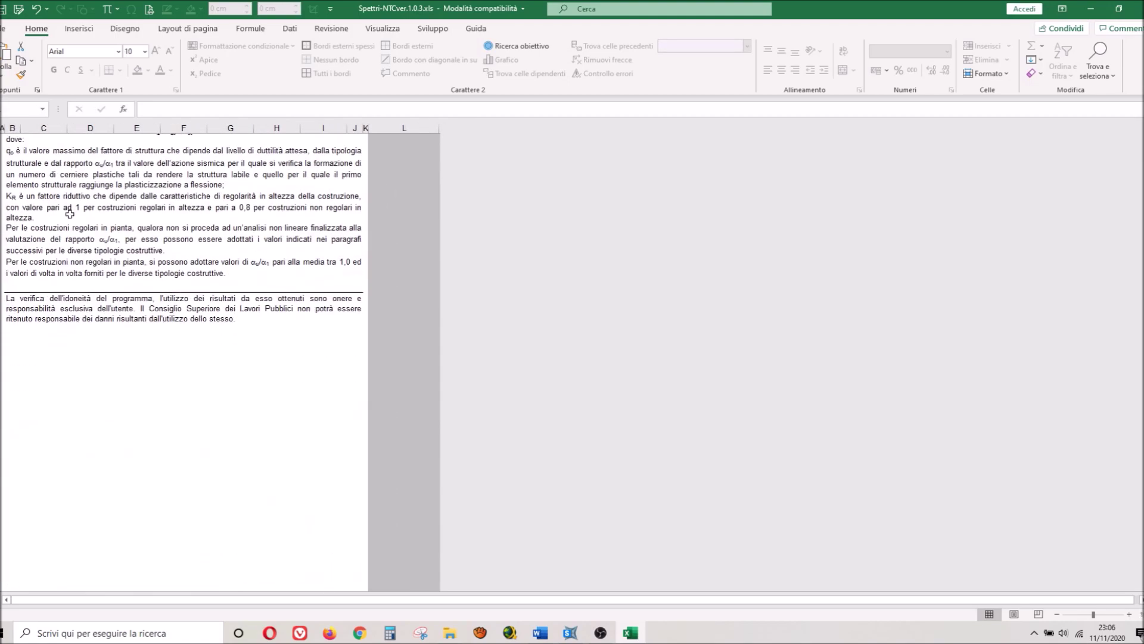
{"action": "scroll", "coordinate": [123, 250], "scroll_direction": "up", "scroll_amount": 5}
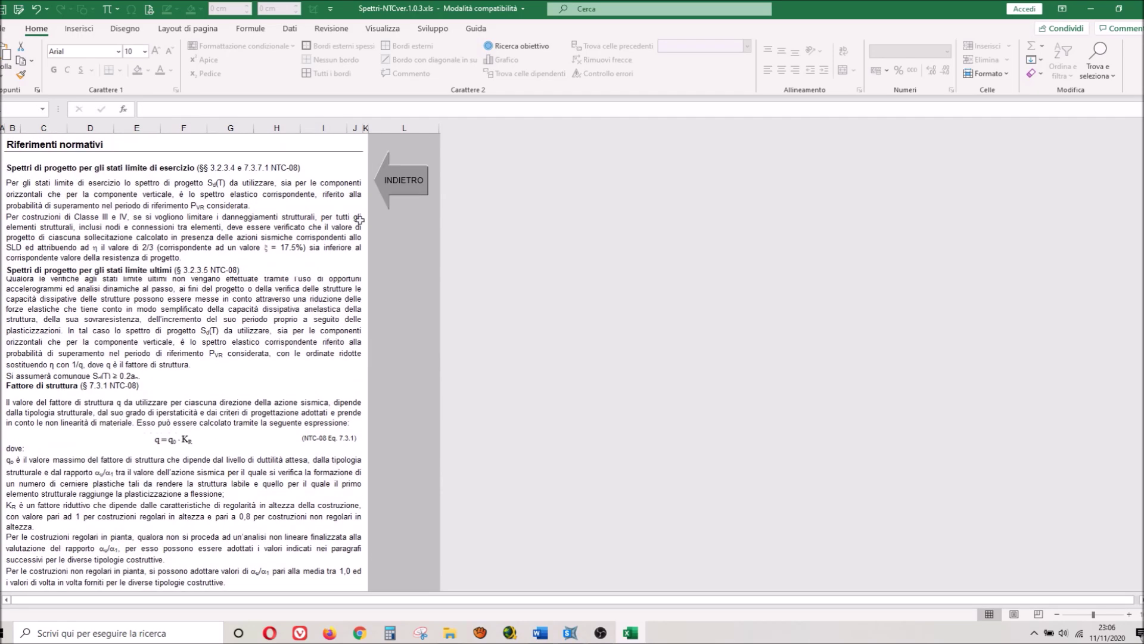
{"action": "left_click", "coordinate": [395, 186]}
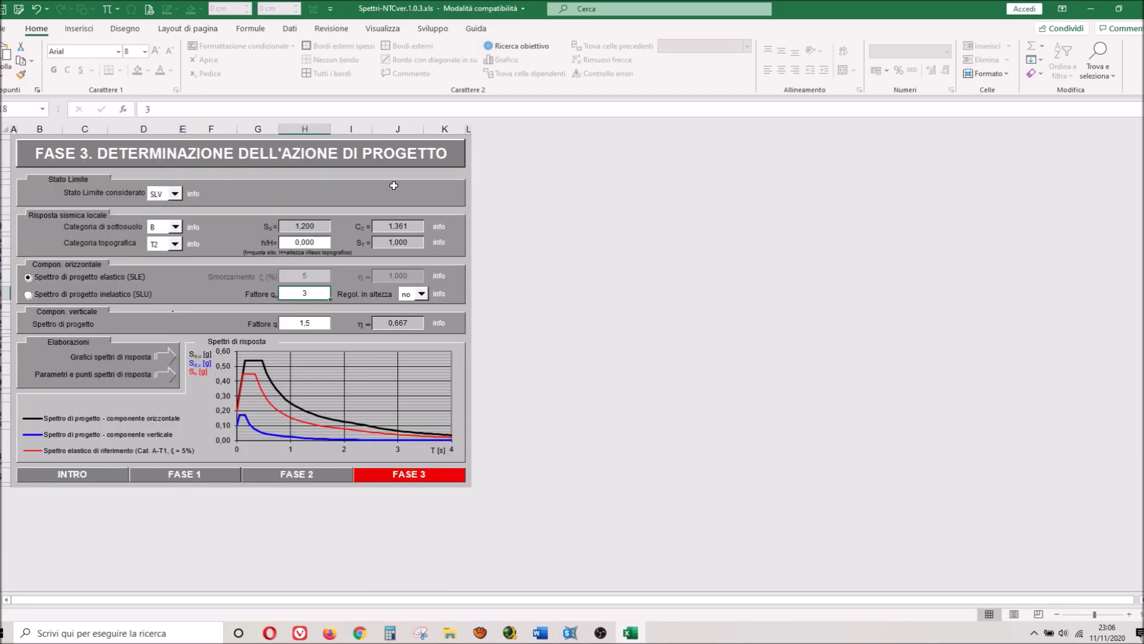
{"action": "left_click", "coordinate": [442, 229]}
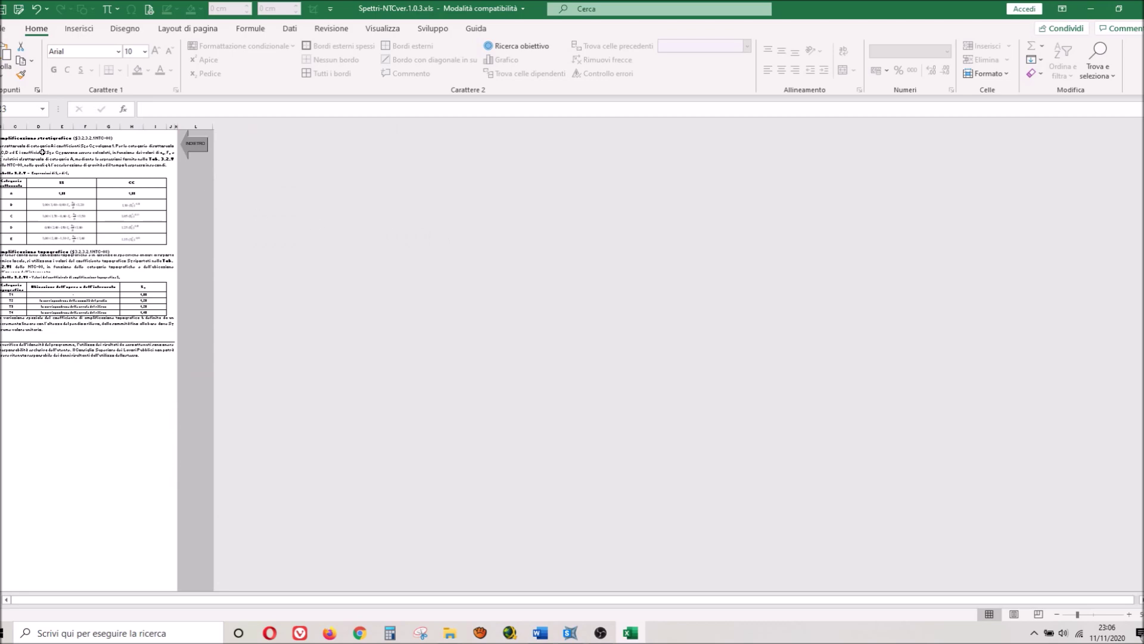
{"action": "scroll", "coordinate": [46, 153], "scroll_direction": "up", "scroll_amount": 1, "text": "ctrl"}
{"action": "scroll", "coordinate": [45, 164], "scroll_direction": "up", "scroll_amount": 2, "text": "ctrl"}
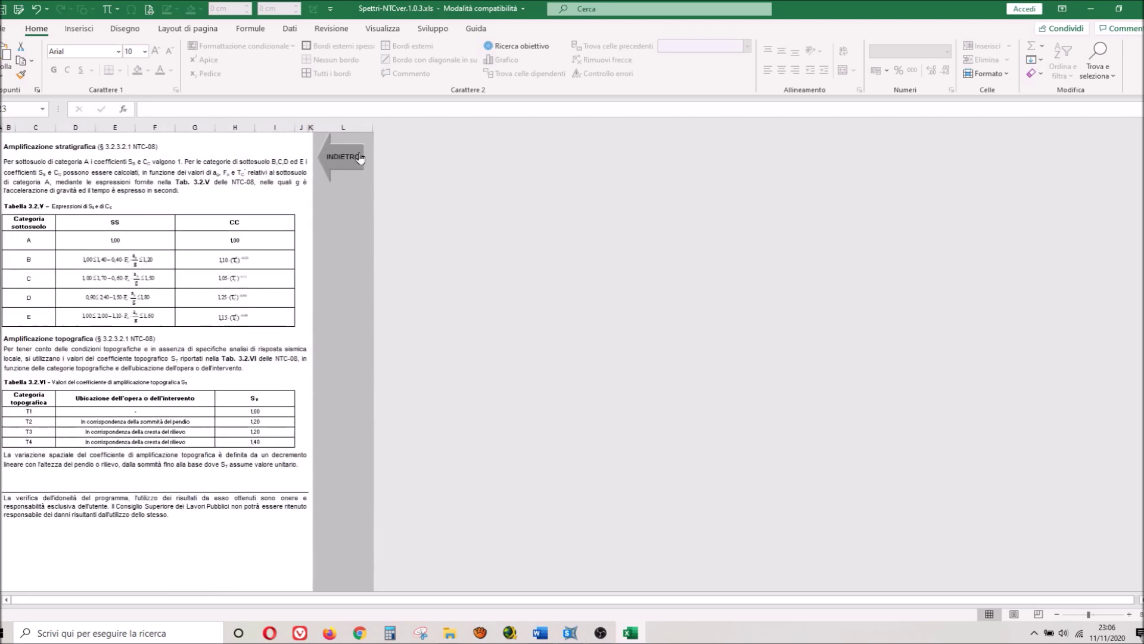
{"action": "left_click", "coordinate": [372, 160]}
Move to FASE 2 and read the notes on nominal life and use class.
{"action": "left_click", "coordinate": [182, 476]}
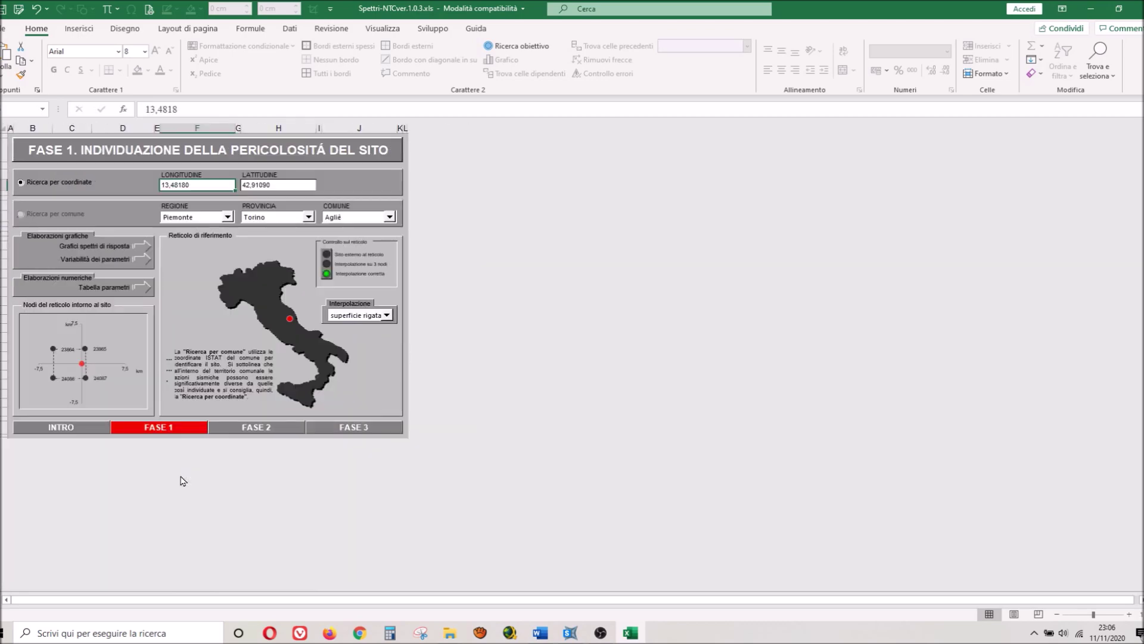
{"action": "left_click", "coordinate": [263, 429]}
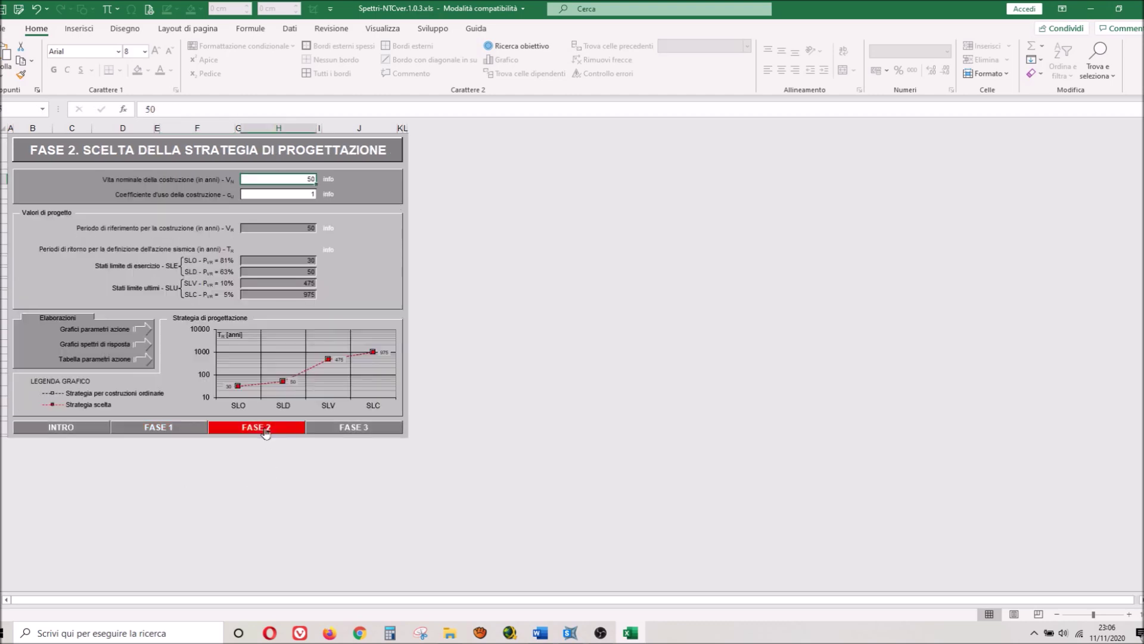
{"action": "left_click", "coordinate": [328, 179]}
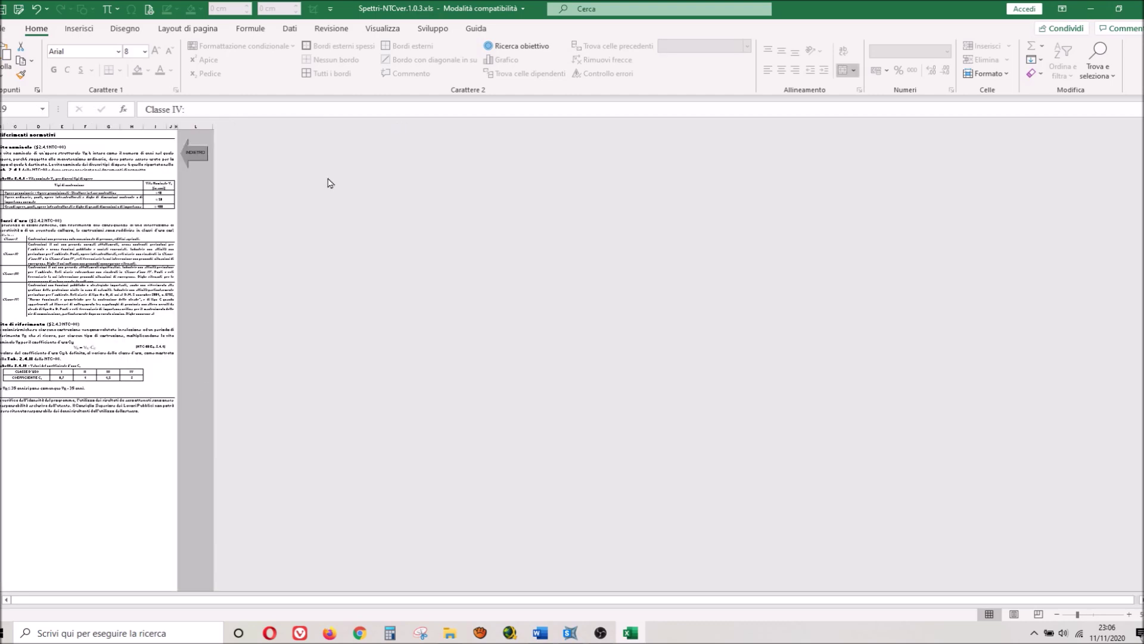
{"action": "scroll", "coordinate": [51, 172], "scroll_direction": "up", "scroll_amount": 5}
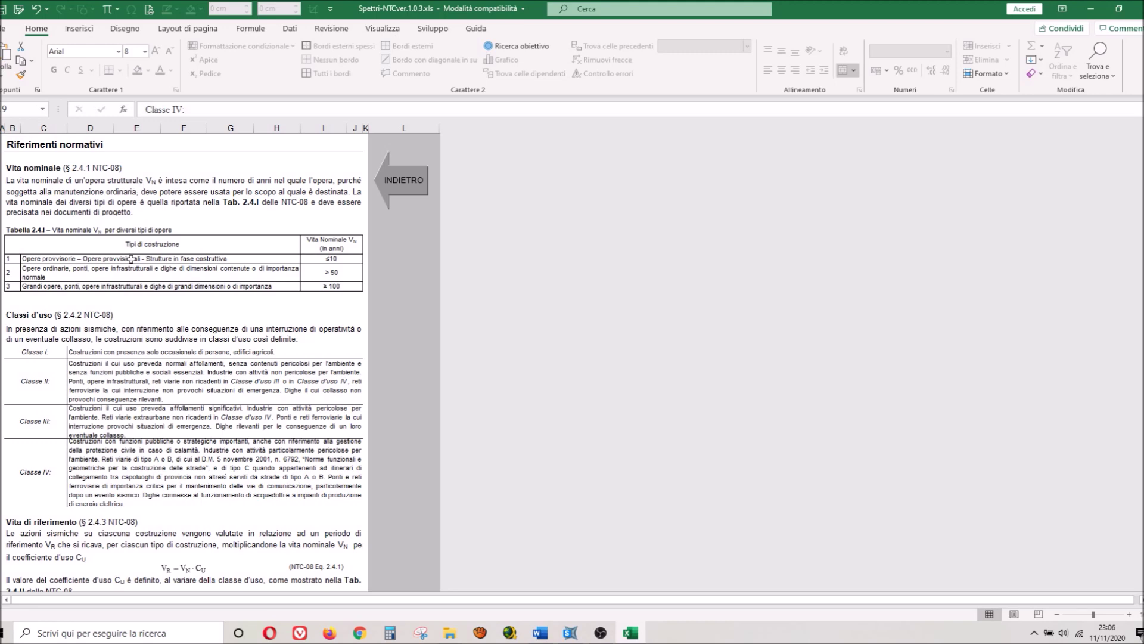
{"action": "scroll", "coordinate": [131, 258], "scroll_direction": "down", "scroll_amount": 3}
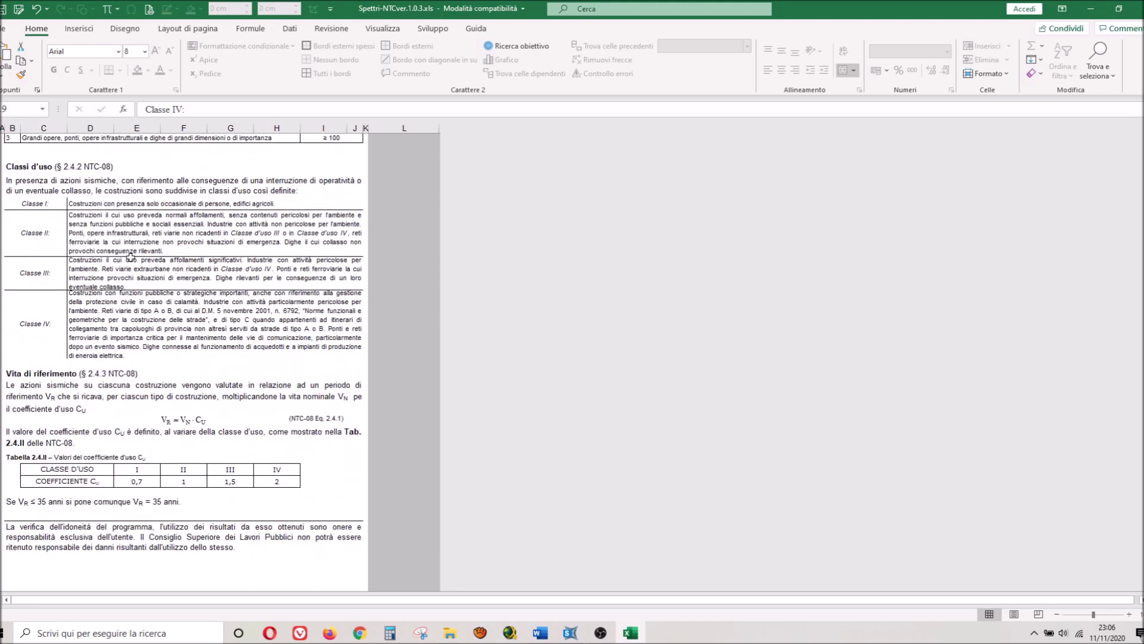
{"action": "scroll", "coordinate": [130, 263], "scroll_direction": "up", "scroll_amount": 5}
{"action": "left_click", "coordinate": [385, 187]}
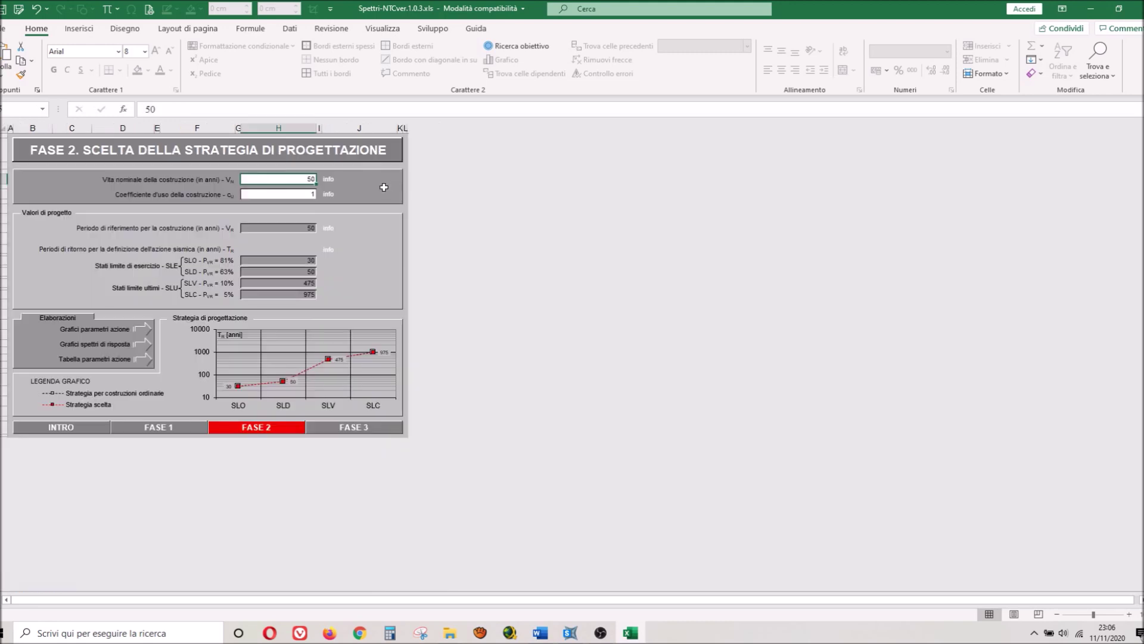
Browse the remaining FASE 2 notes, including return periods, then return to FASE 3.
{"action": "left_click", "coordinate": [329, 194]}
{"action": "left_click", "coordinate": [398, 189]}
{"action": "left_click", "coordinate": [329, 228]}
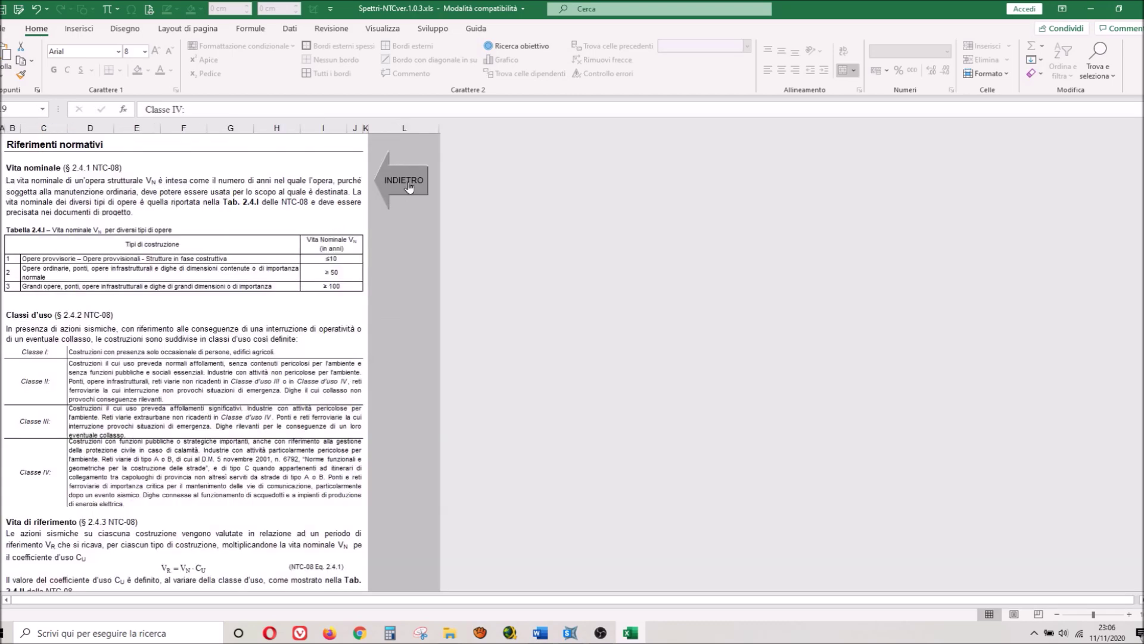
{"action": "left_click", "coordinate": [403, 175]}
{"action": "left_click", "coordinate": [329, 250]}
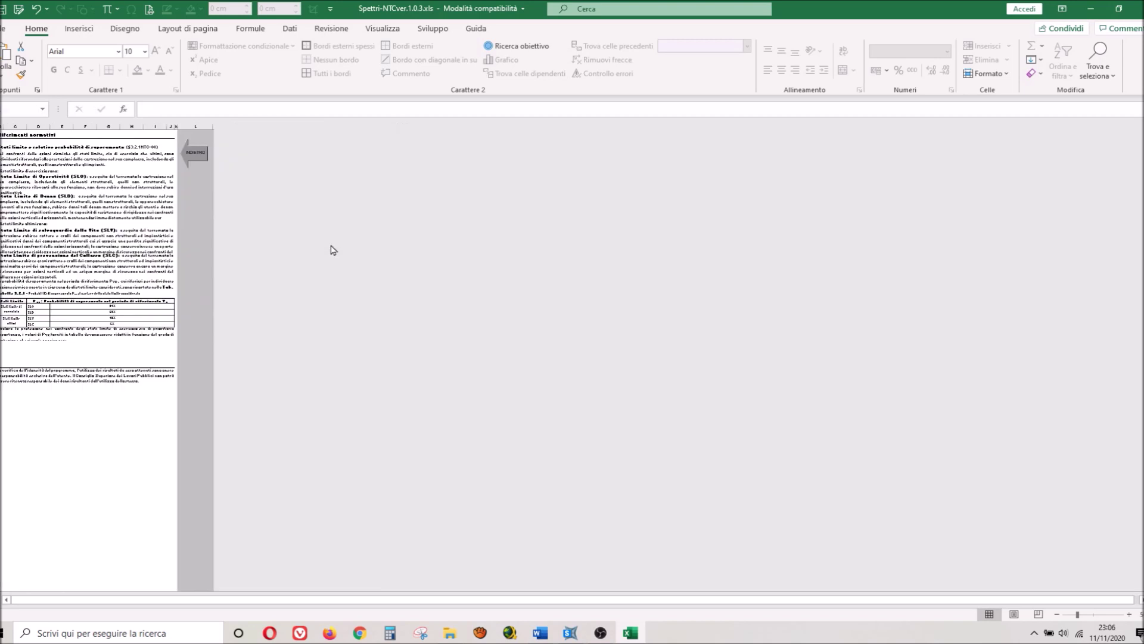
{"action": "left_click", "coordinate": [201, 157]}
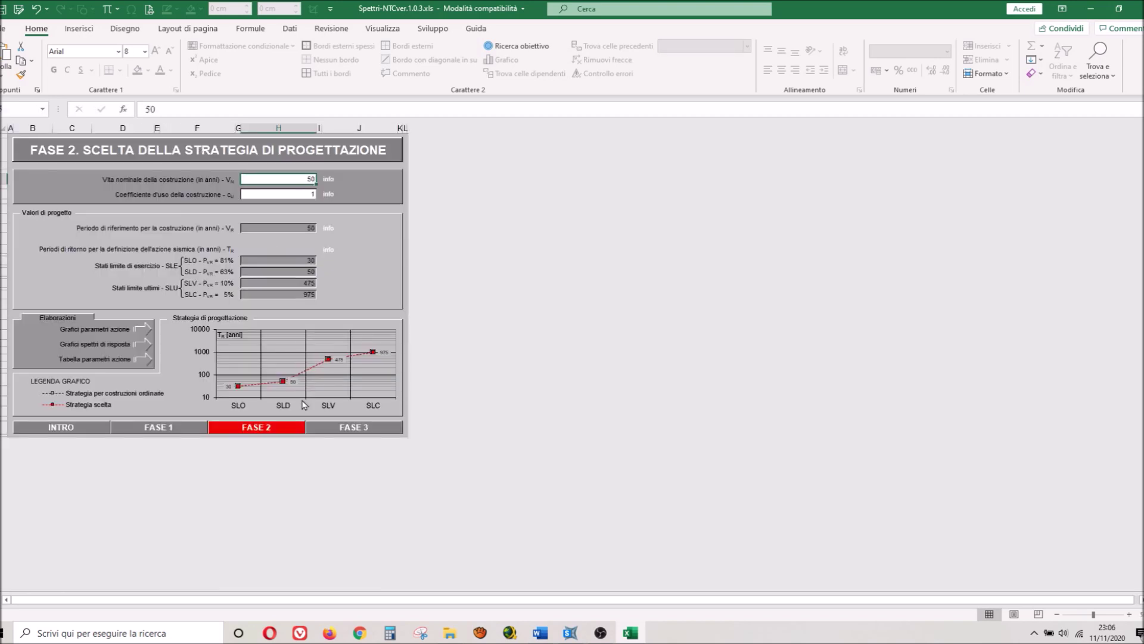
{"action": "left_click", "coordinate": [326, 427]}
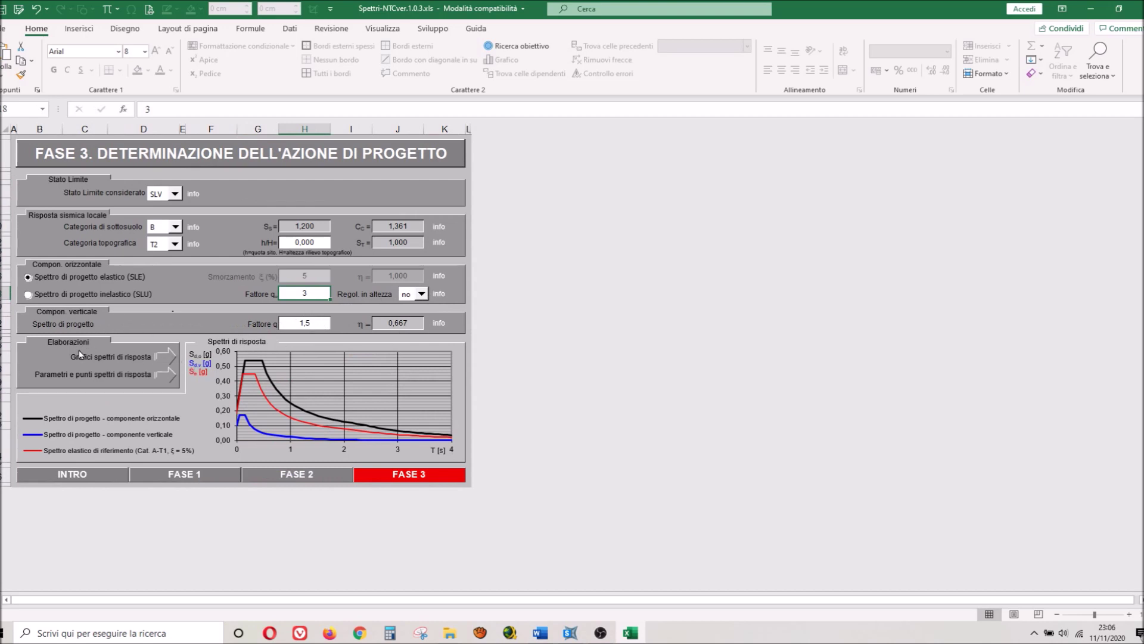
View the full-size SLV spectra chart (horizontal plateau about 0,54 g, vertical about 0,17 g).
{"action": "left_click", "coordinate": [169, 365]}
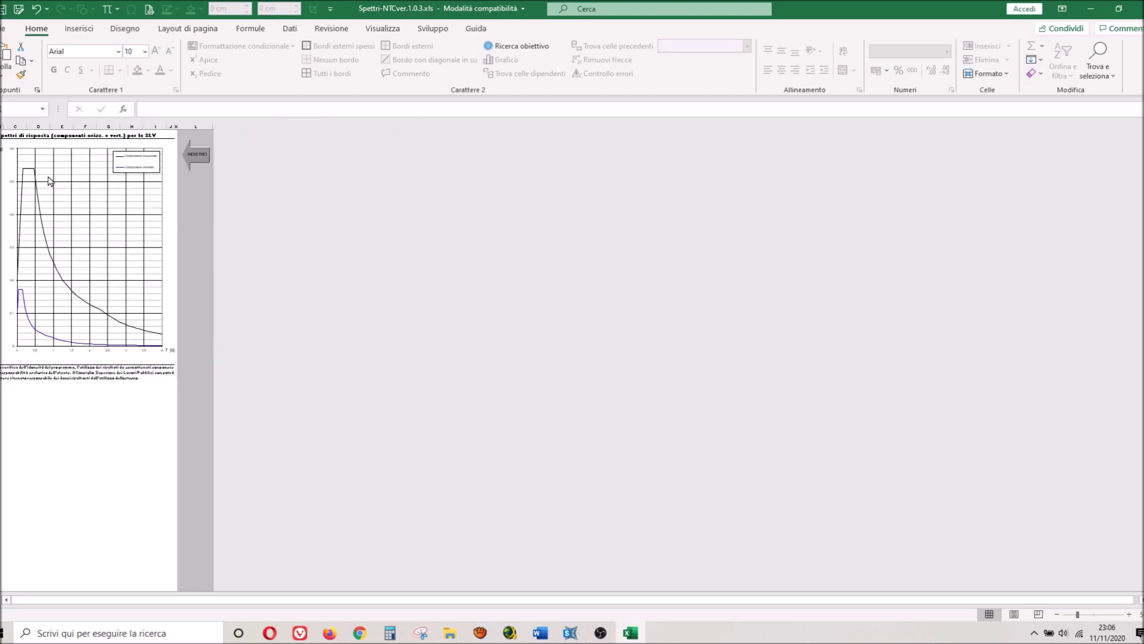
{"action": "scroll", "coordinate": [49, 182], "scroll_direction": "up", "scroll_amount": 3, "text": "ctrl"}
{"action": "scroll", "coordinate": [49, 182], "scroll_direction": "up", "scroll_amount": 2, "text": "ctrl"}
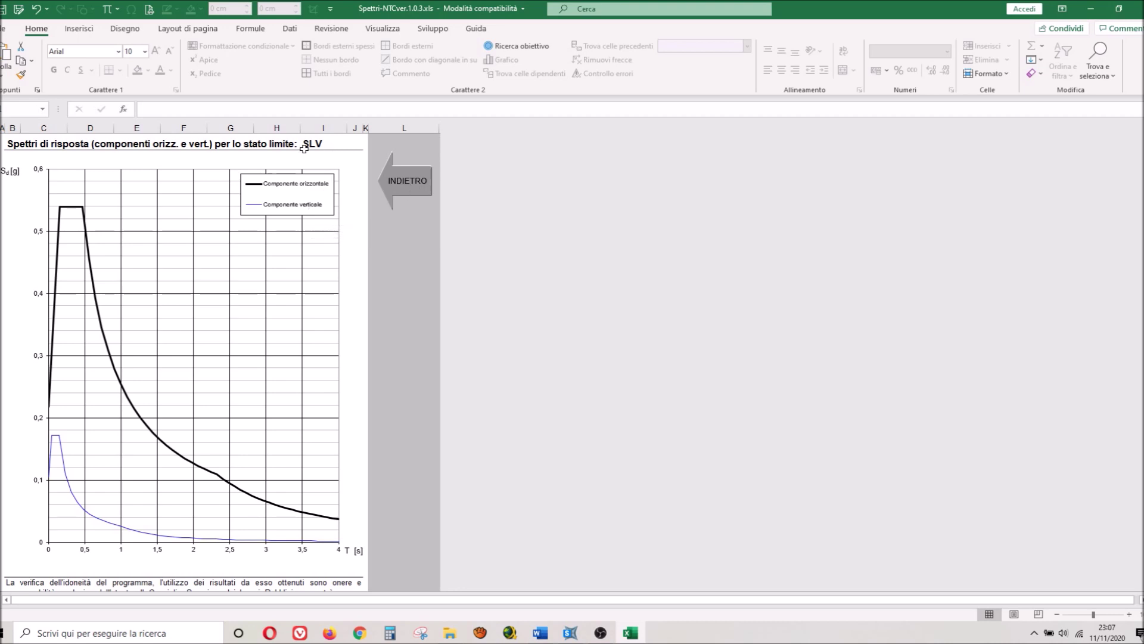
{"action": "left_click", "coordinate": [394, 191]}
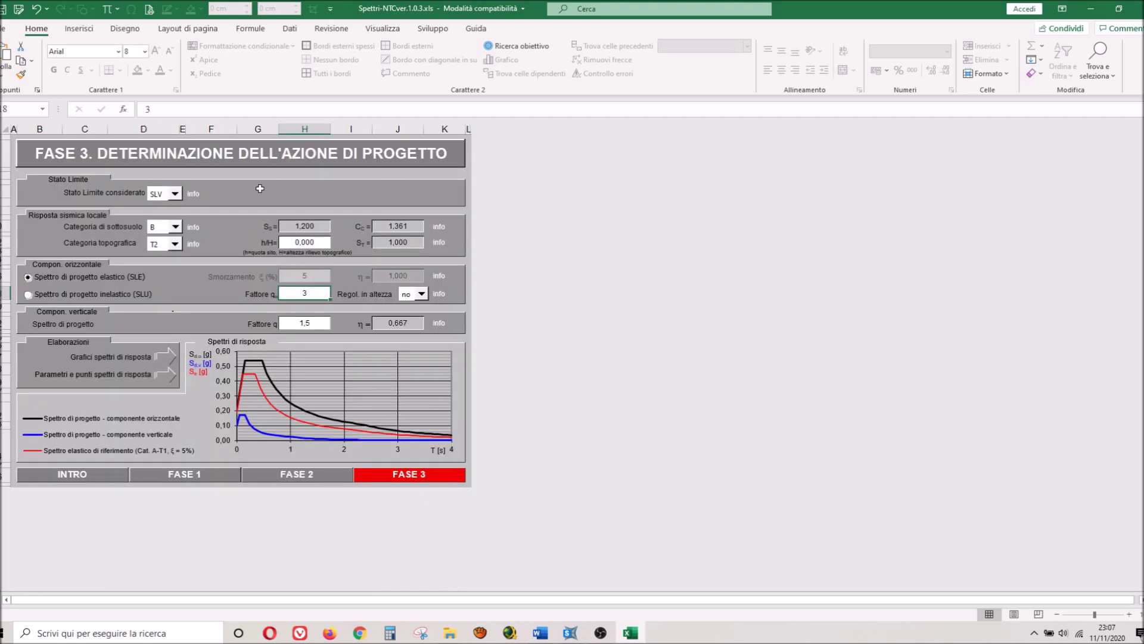
Switch the limit state to SLD and view its response-spectra chart.
{"action": "left_click", "coordinate": [176, 194]}
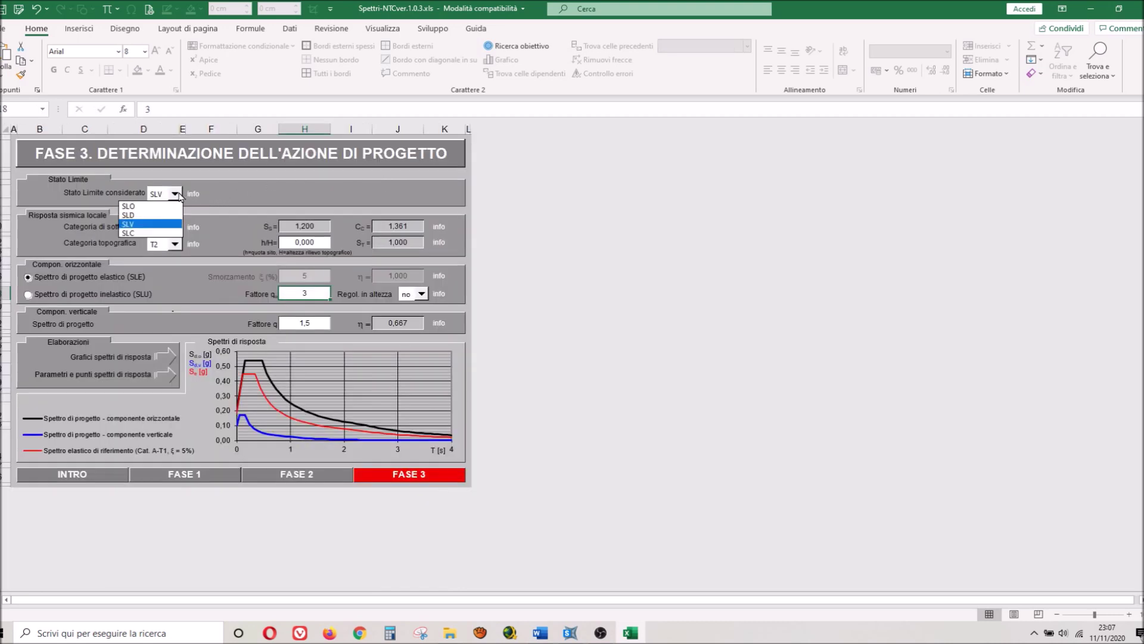
{"action": "left_click", "coordinate": [142, 216]}
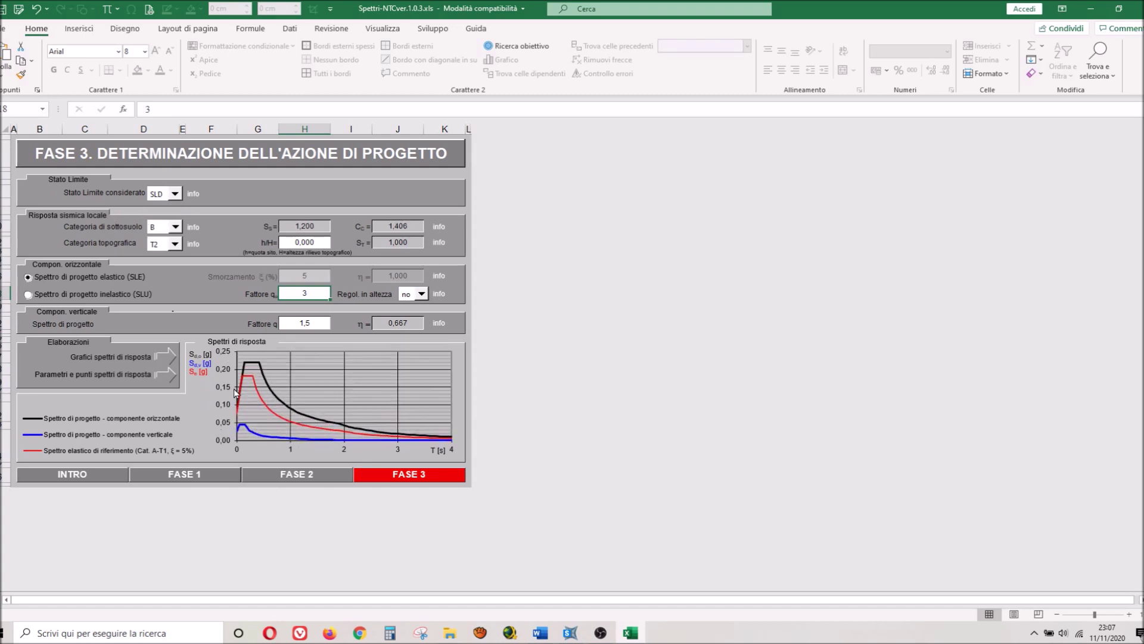
{"action": "left_click", "coordinate": [177, 356]}
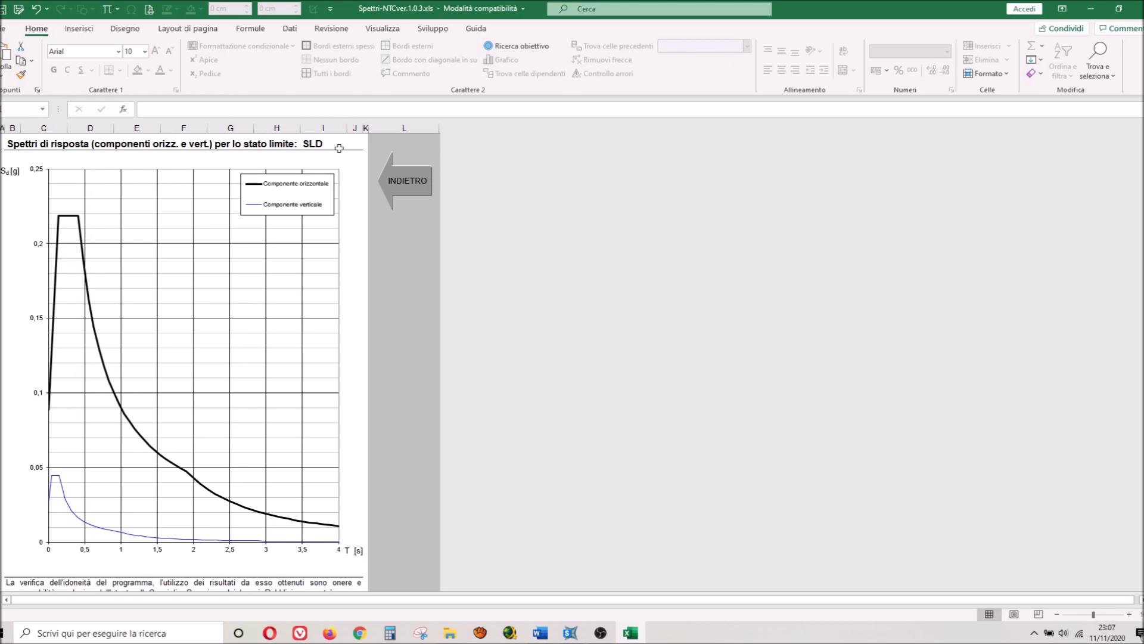
{"action": "left_click", "coordinate": [389, 183]}
Inspect the SLD parameters and points sheet: ag 0,074 g, plateau 0,219 g, TB 0,137–TC 0,412 s.
{"action": "left_click", "coordinate": [170, 384]}
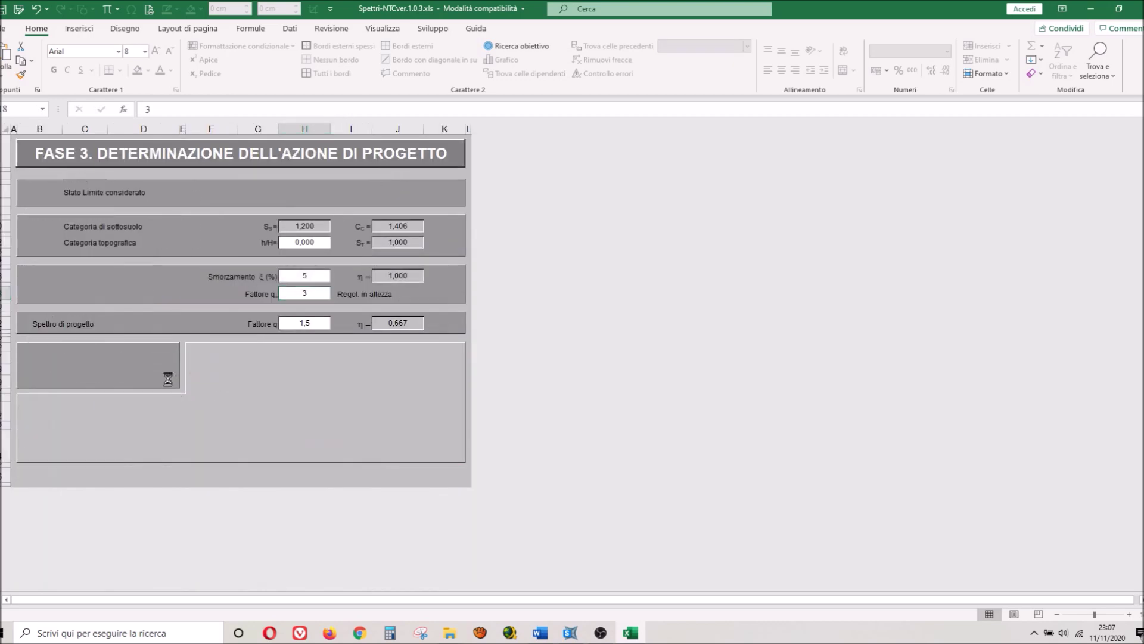
{"action": "scroll", "coordinate": [46, 166], "scroll_direction": "up", "scroll_amount": 1}
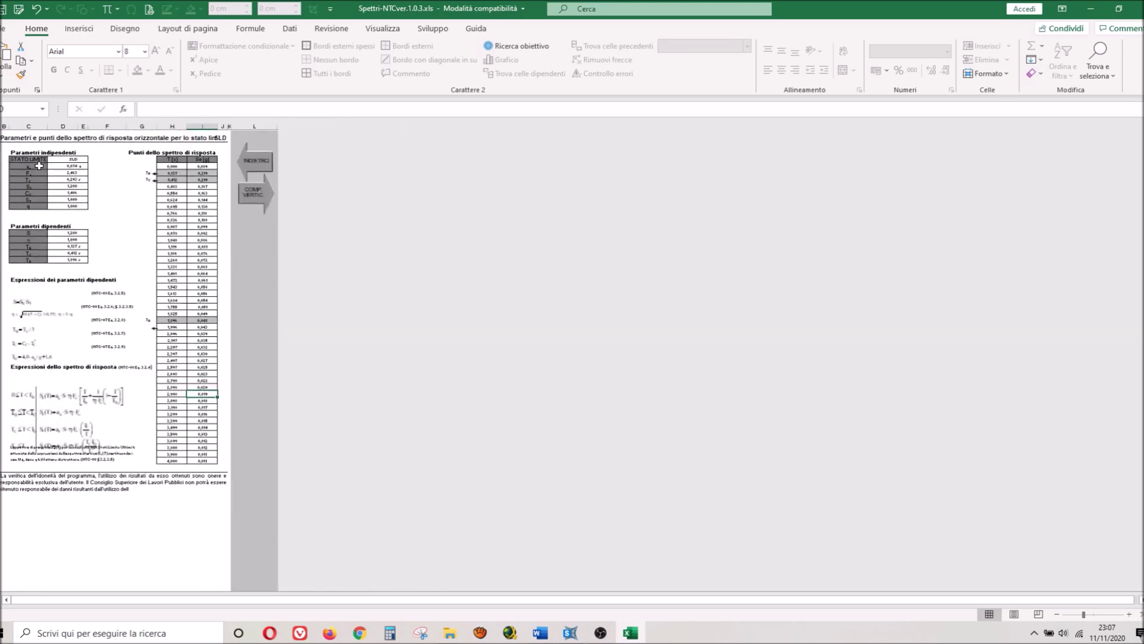
{"action": "scroll", "coordinate": [43, 166], "scroll_direction": "up", "scroll_amount": 1}
{"action": "scroll", "coordinate": [41, 166], "scroll_direction": "up", "scroll_amount": 1}
{"action": "scroll", "coordinate": [39, 165], "scroll_direction": "up", "scroll_amount": 1}
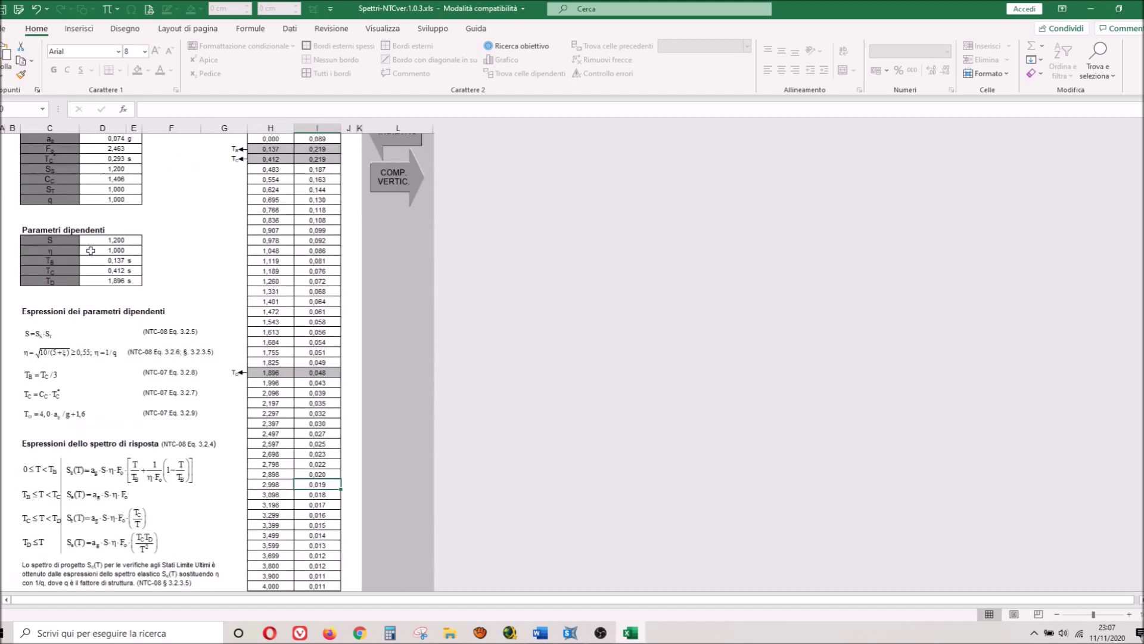
{"action": "scroll", "coordinate": [70, 219], "scroll_direction": "up", "scroll_amount": 2}
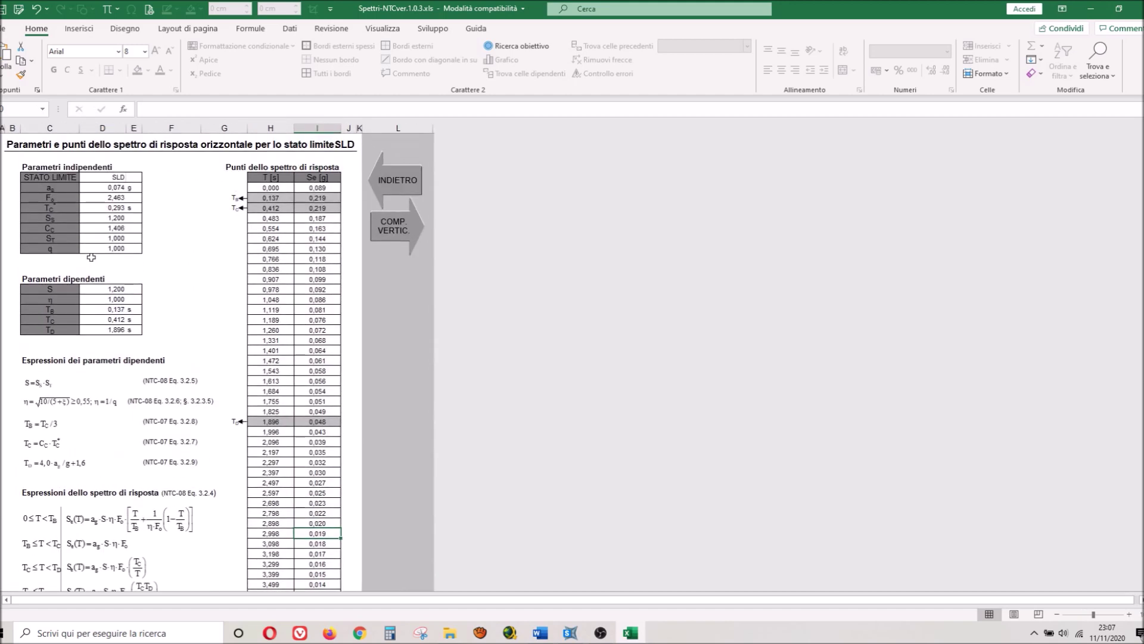
{"action": "scroll", "coordinate": [91, 258], "scroll_direction": "down", "scroll_amount": 1}
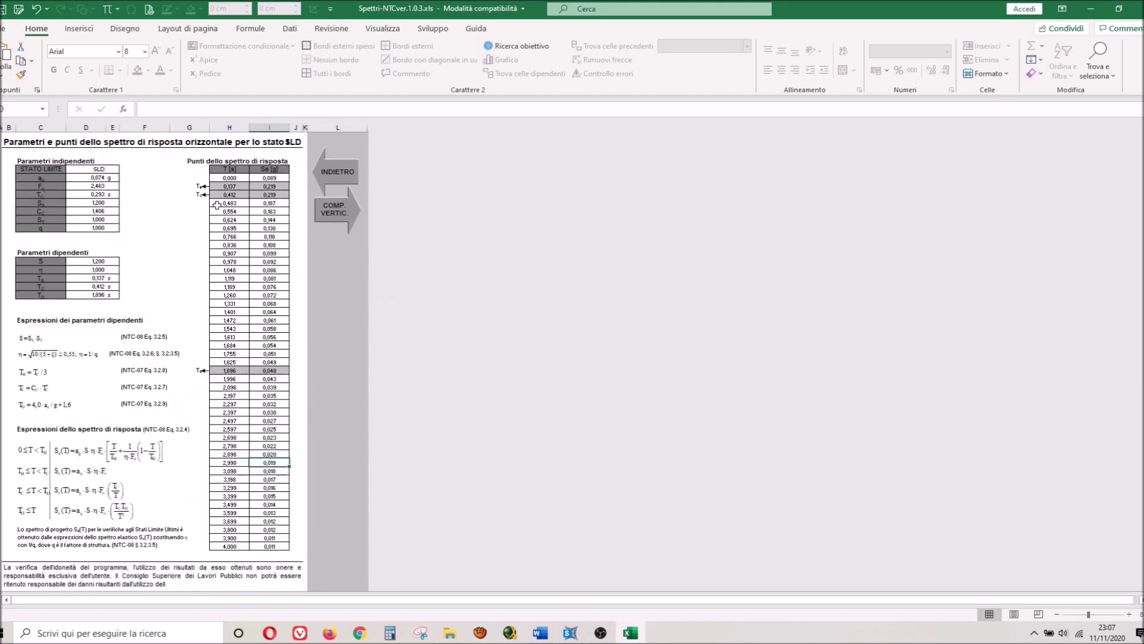
{"action": "scroll", "coordinate": [164, 204], "scroll_direction": "up", "scroll_amount": 1}
{"action": "scroll", "coordinate": [166, 204], "scroll_direction": "up", "scroll_amount": 1}
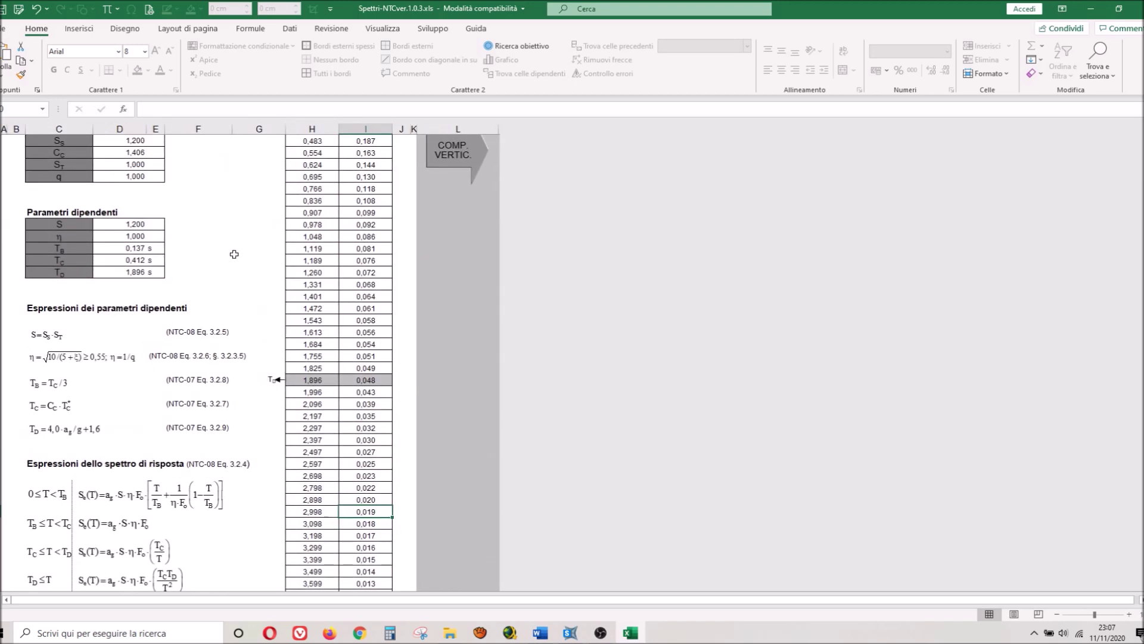
{"action": "scroll", "coordinate": [234, 254], "scroll_direction": "up", "scroll_amount": 3}
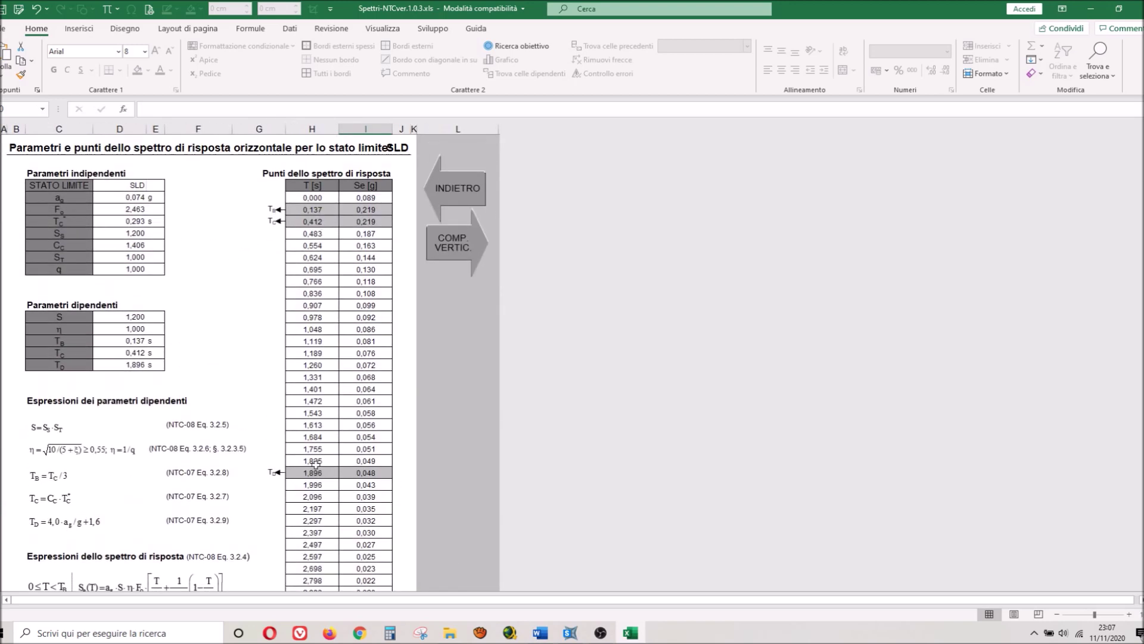
{"action": "scroll", "coordinate": [169, 249], "scroll_direction": "down", "scroll_amount": 3}
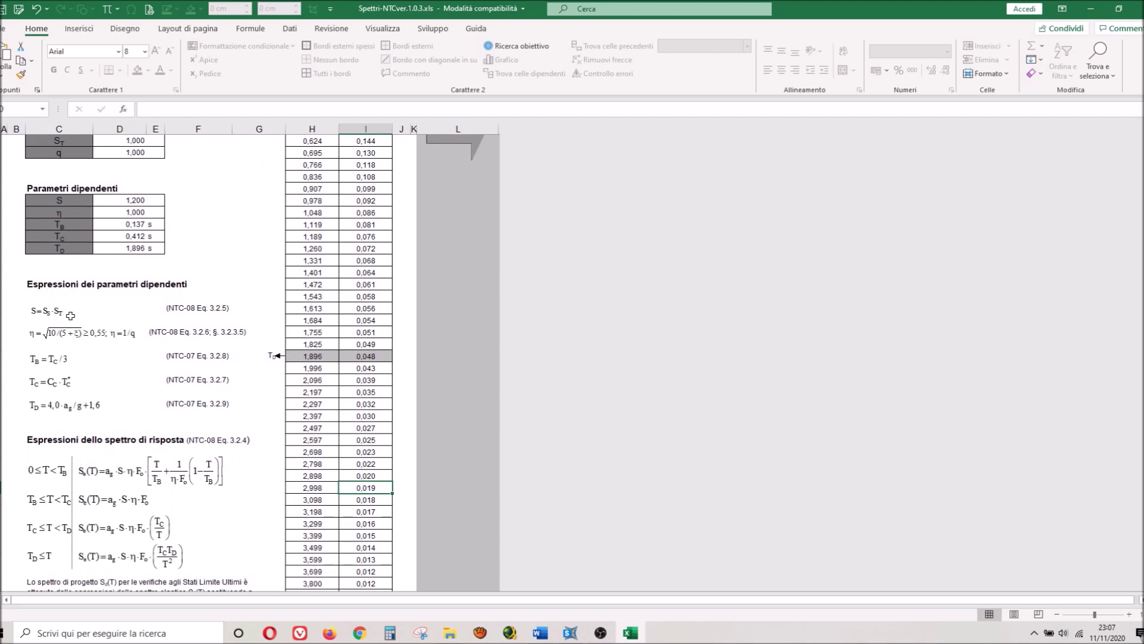
{"action": "scroll", "coordinate": [126, 443], "scroll_direction": "down", "scroll_amount": 4}
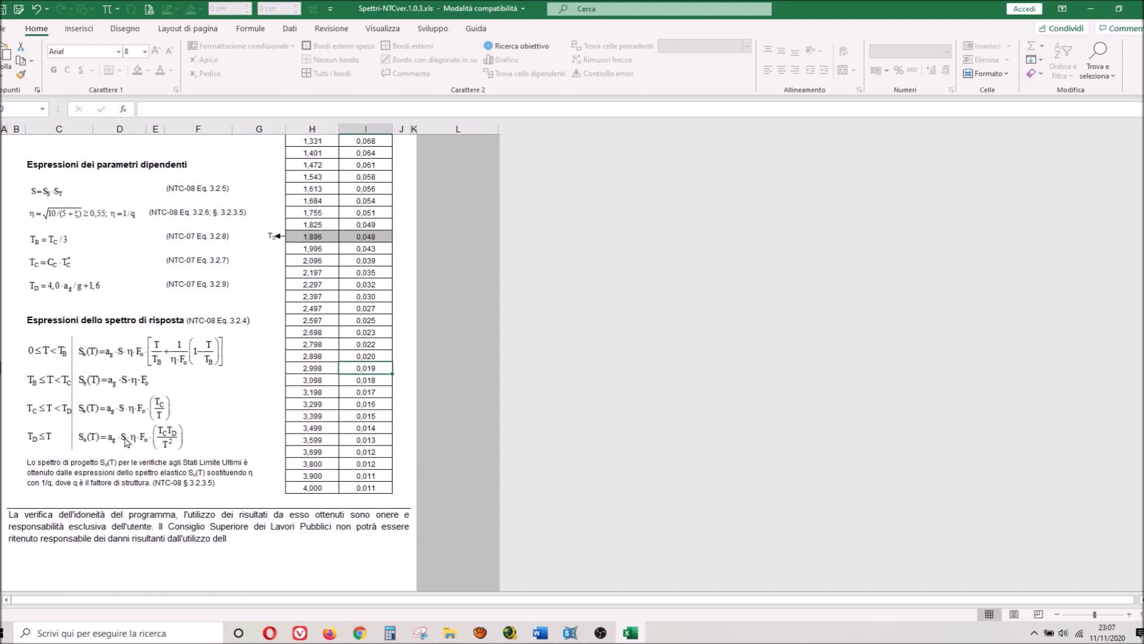
{"action": "scroll", "coordinate": [126, 443], "scroll_direction": "up", "scroll_amount": 7}
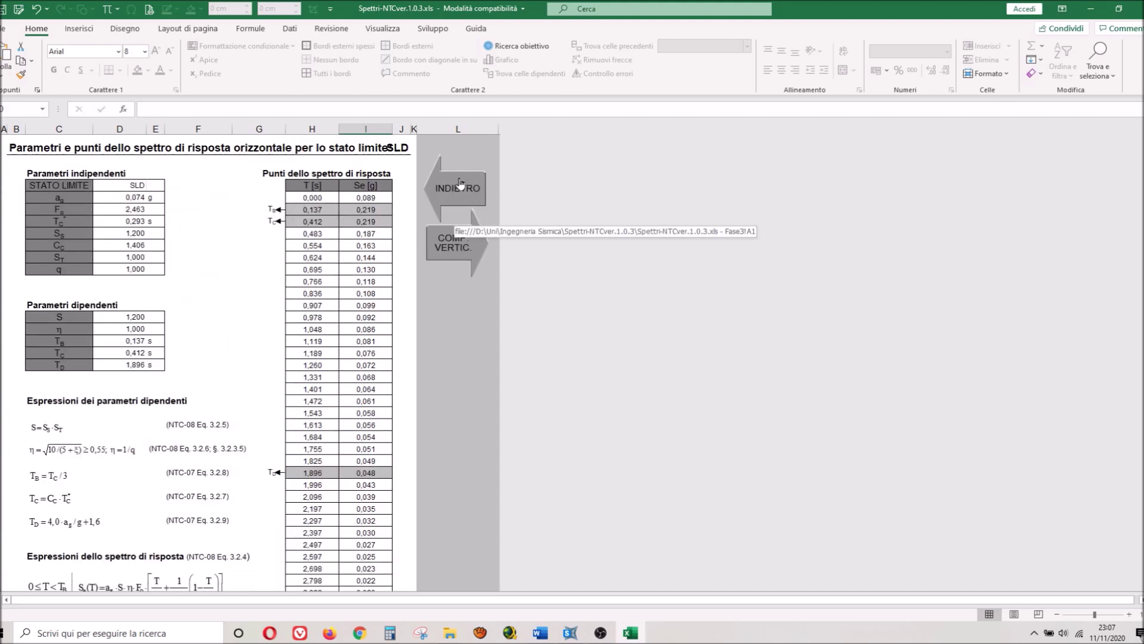
Set the limit state to SLV and snip its spectrum parameters and points table.
{"action": "left_click", "coordinate": [459, 177]}
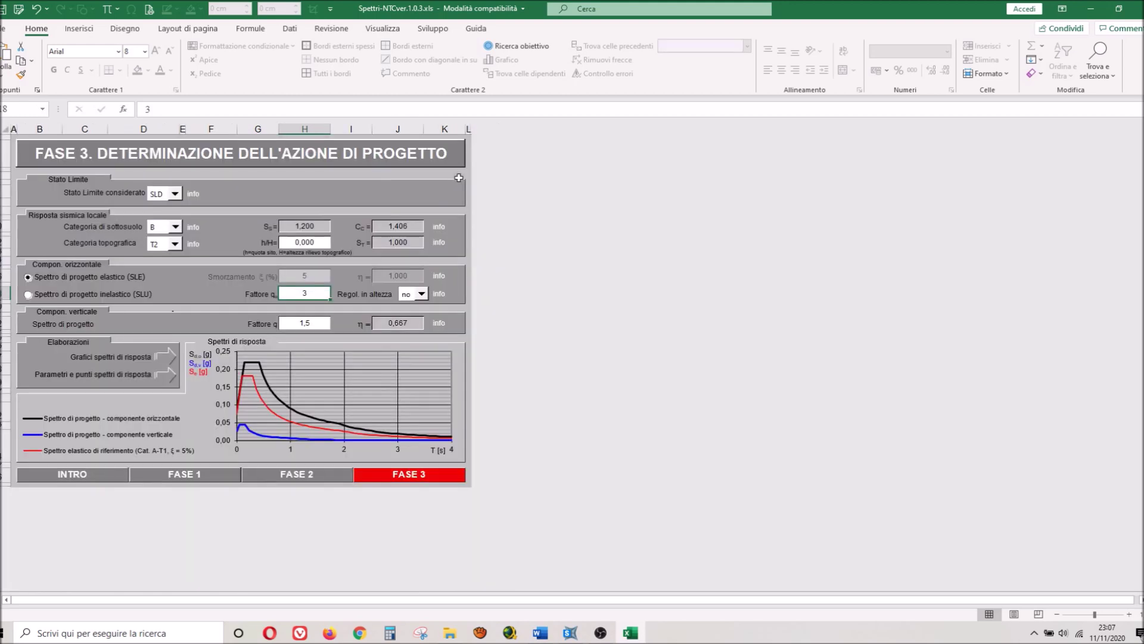
{"action": "left_click", "coordinate": [177, 195]}
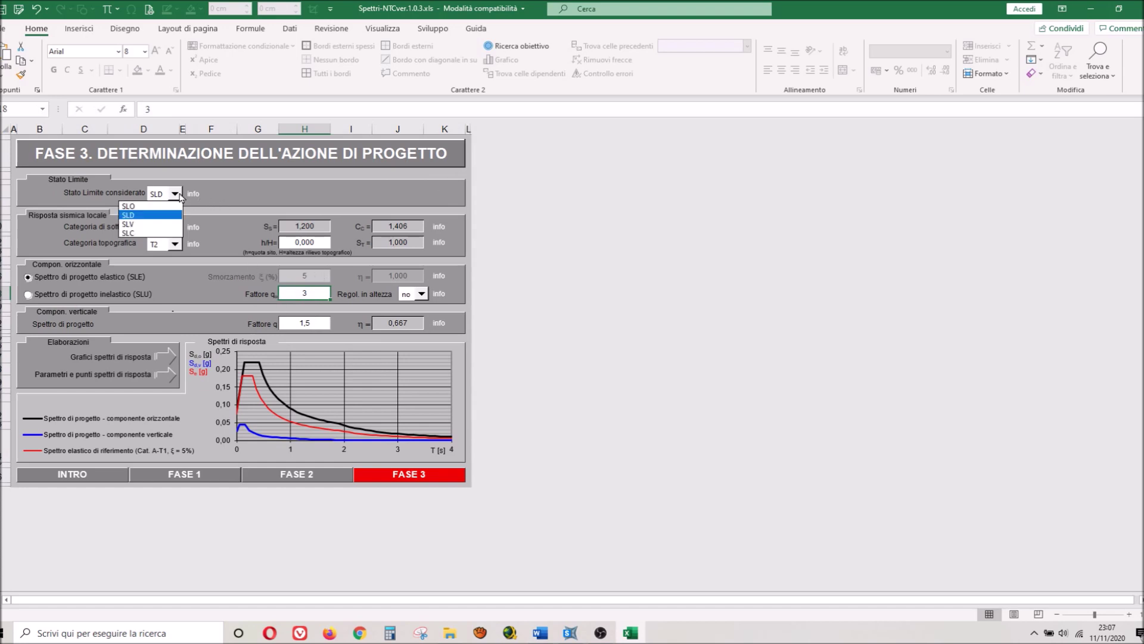
{"action": "left_click", "coordinate": [136, 224]}
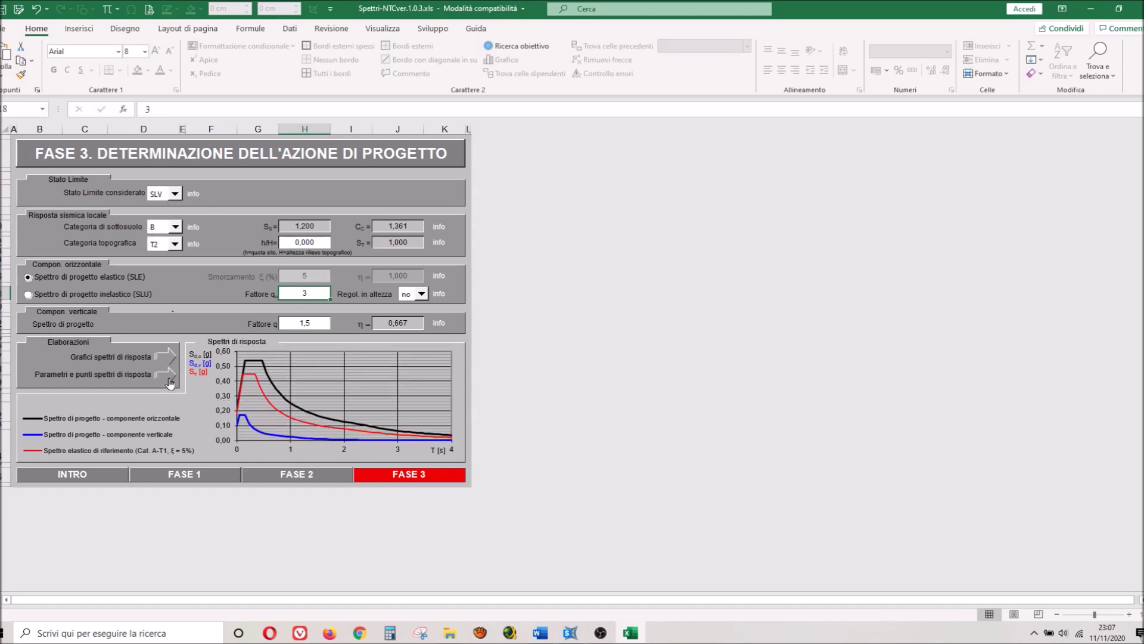
{"action": "left_click", "coordinate": [170, 383]}
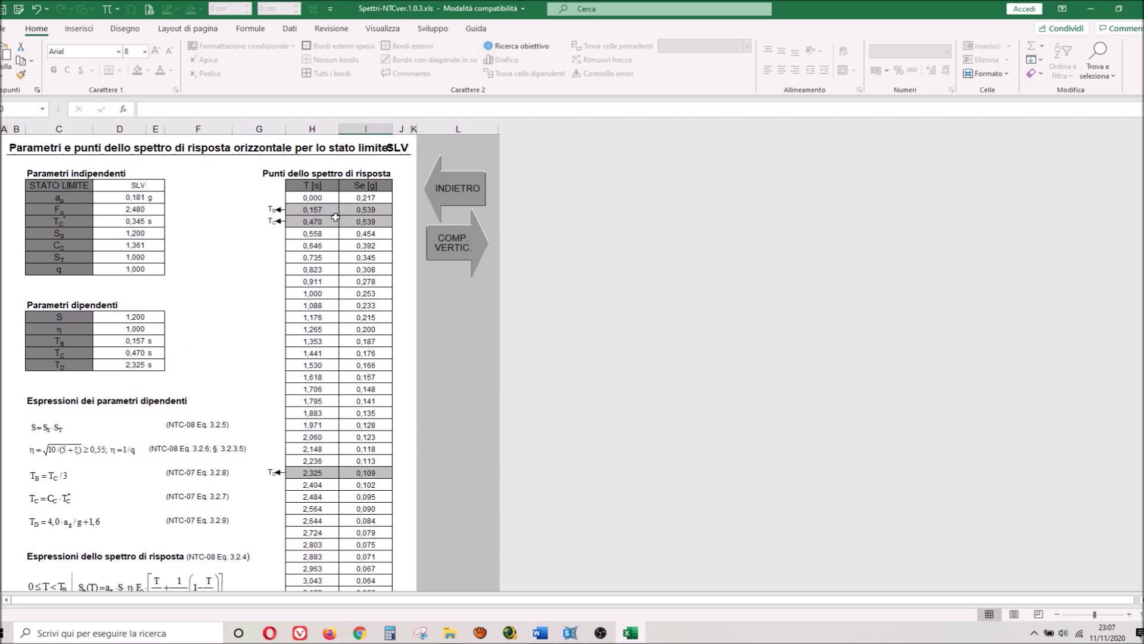
{"action": "left_click", "coordinate": [420, 631]}
{"action": "left_click", "coordinate": [709, 82]}
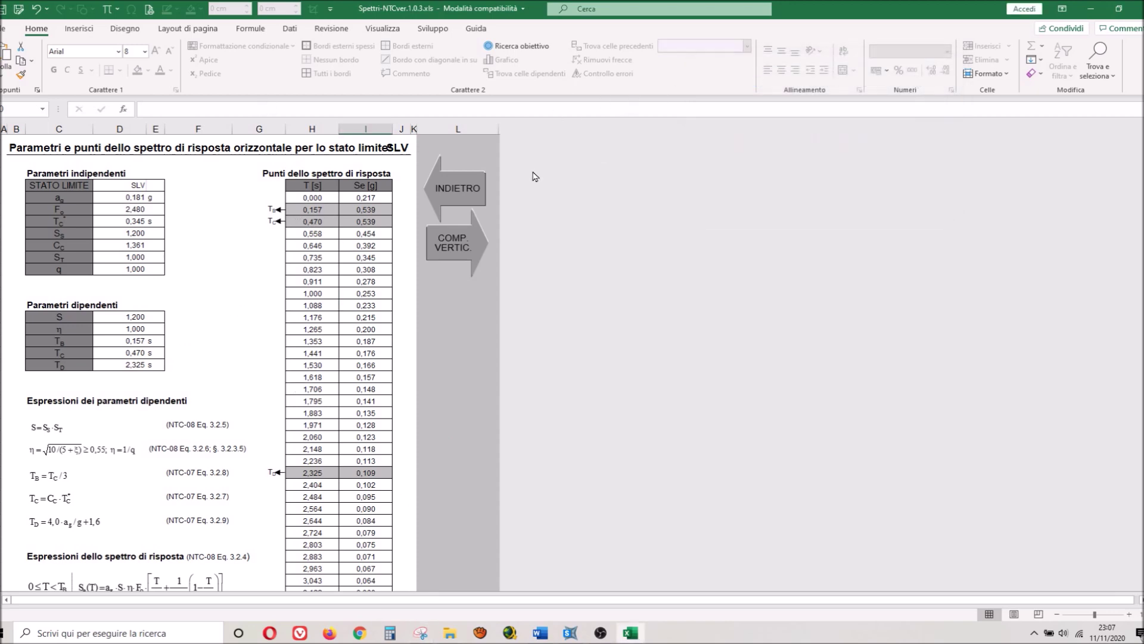
{"action": "left_click_drag", "start_coordinate": [495, 137], "coordinate": [1, 578]}
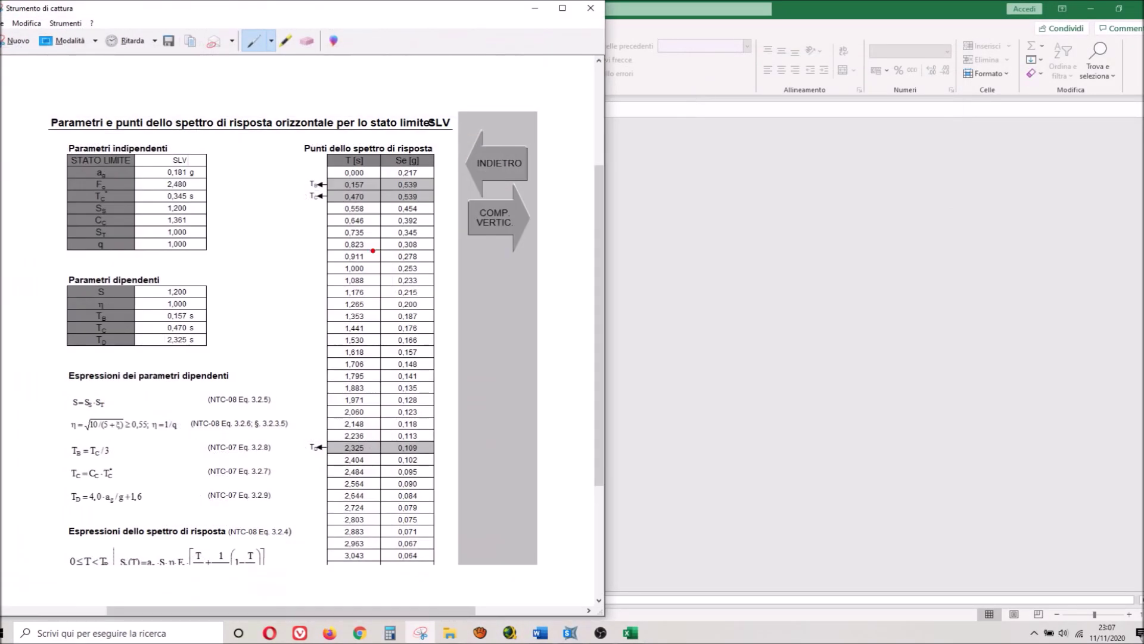
{"action": "left_click", "coordinate": [733, 190]}
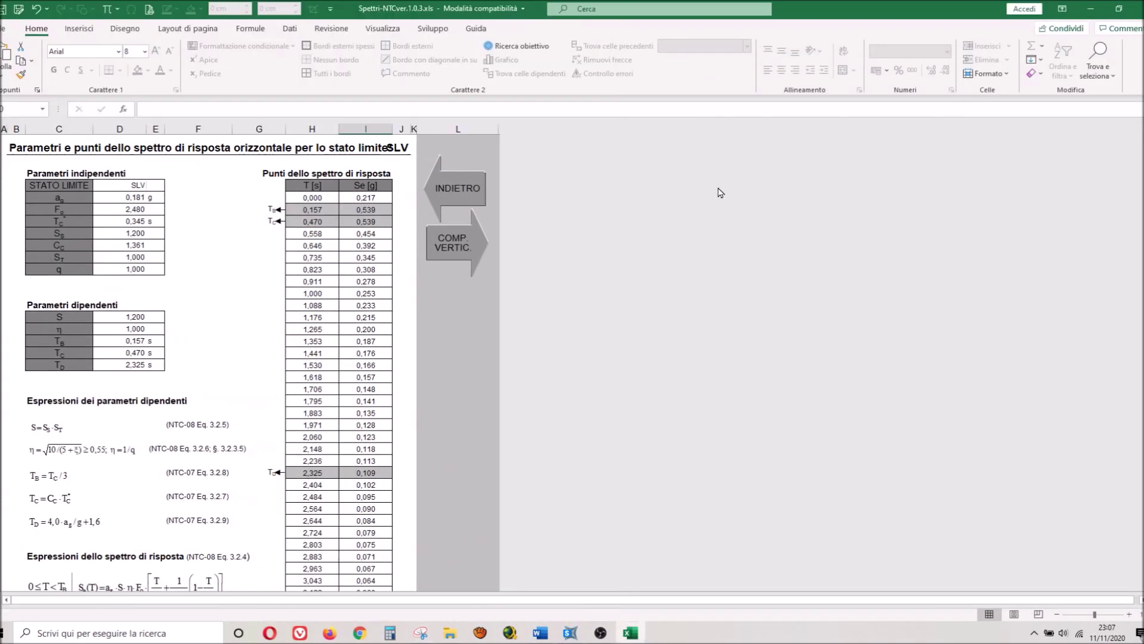
Switch the limit state back to SLD and reopen its parameters and points sheet.
{"action": "left_click", "coordinate": [433, 197]}
{"action": "left_click", "coordinate": [175, 194]}
{"action": "left_click", "coordinate": [158, 213]}
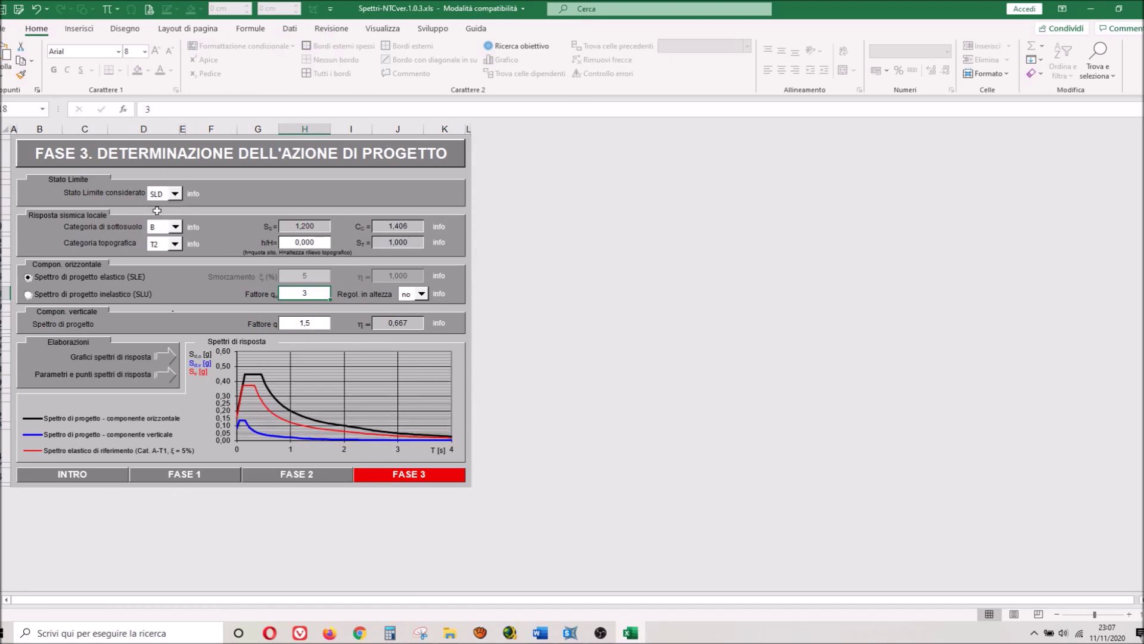
{"action": "left_click", "coordinate": [170, 374]}
Bring the SLV table capture to the front, reposition it, and circle the TB and TC rows in red.
{"action": "key", "text": "alt+Tab"}
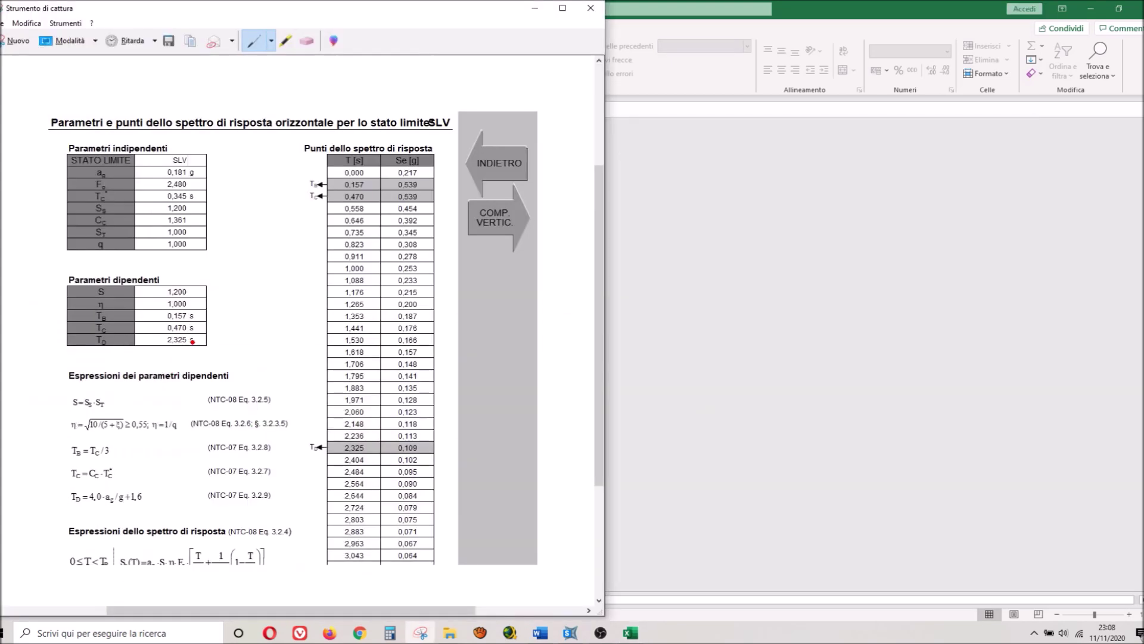
{"action": "left_click_drag", "start_coordinate": [378, 9], "coordinate": [669, 42]}
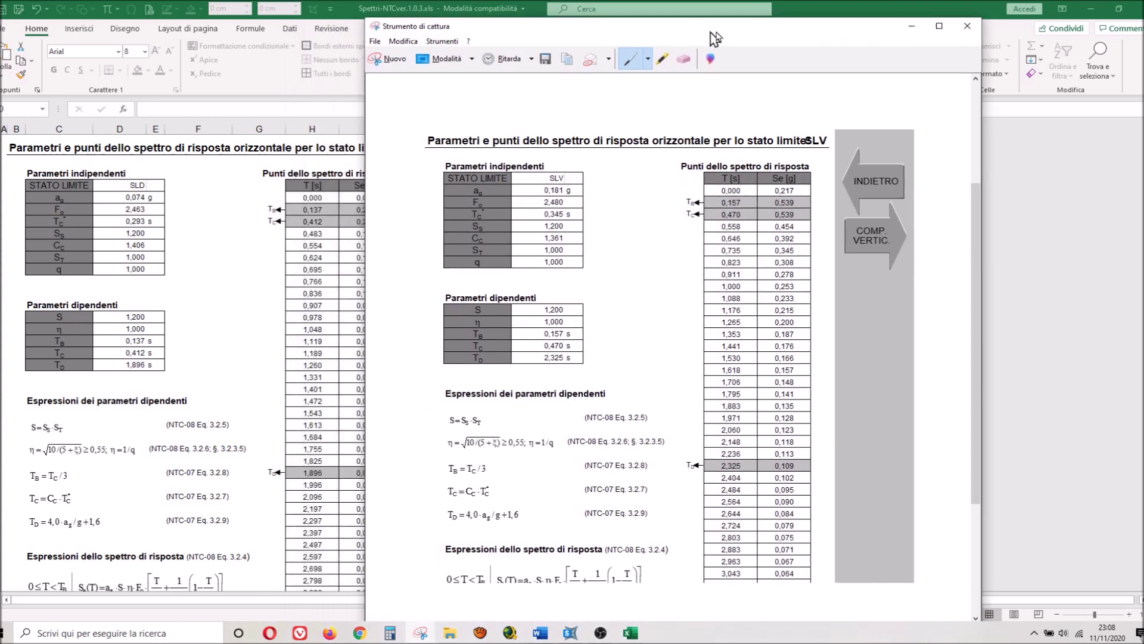
{"action": "left_click_drag", "start_coordinate": [625, 47], "coordinate": [754, 38]}
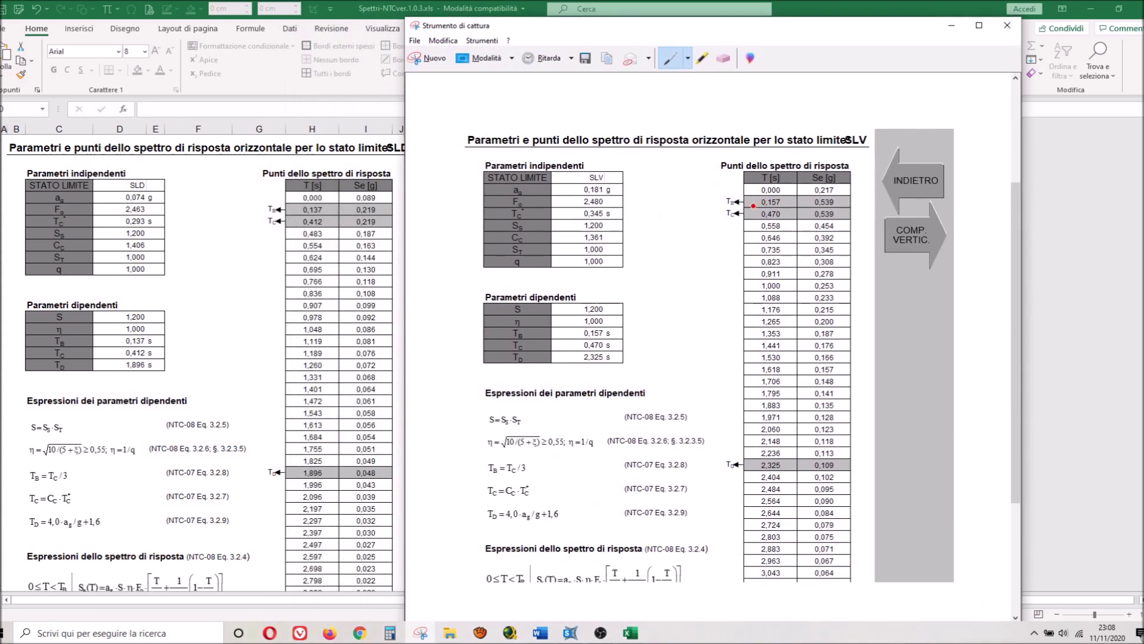
{"action": "mouse_move", "coordinate": [747, 191]}
{"action": "left_mouse_down"}
{"action": "mouse_move", "coordinate": [840, 219]}
{"action": "mouse_move", "coordinate": [748, 192]}
{"action": "left_mouse_up"}
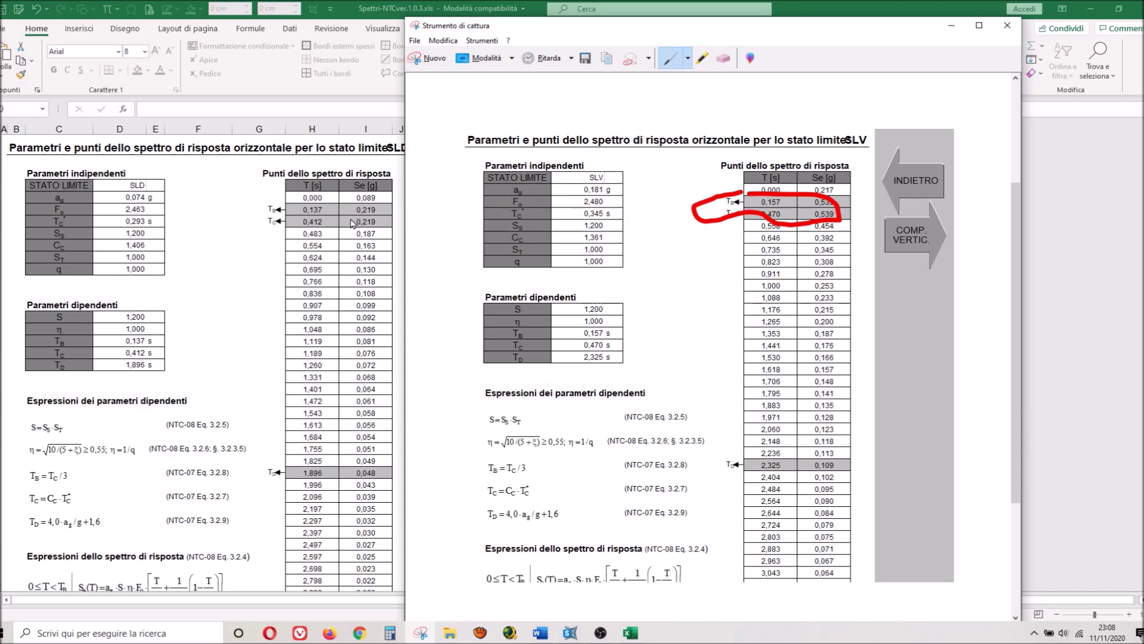
Erase the red TB/TC circle, then close the capture window choosing No to saving.
{"action": "left_click", "coordinate": [723, 58]}
{"action": "left_click", "coordinate": [796, 194]}
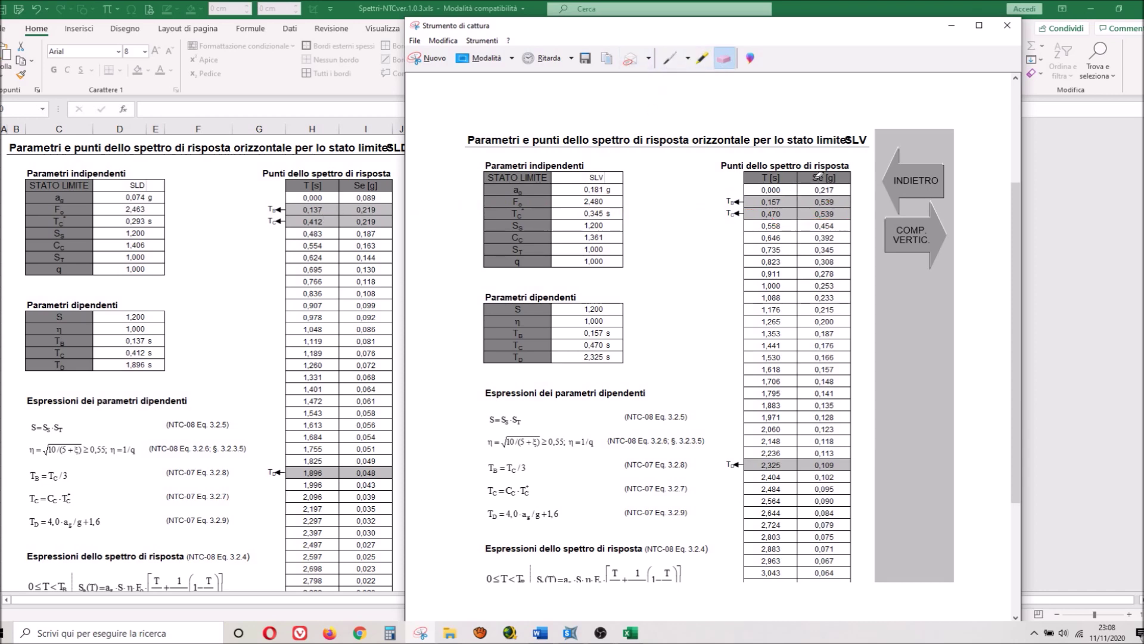
{"action": "left_click", "coordinate": [1008, 25]}
{"action": "left_click", "coordinate": [797, 341]}
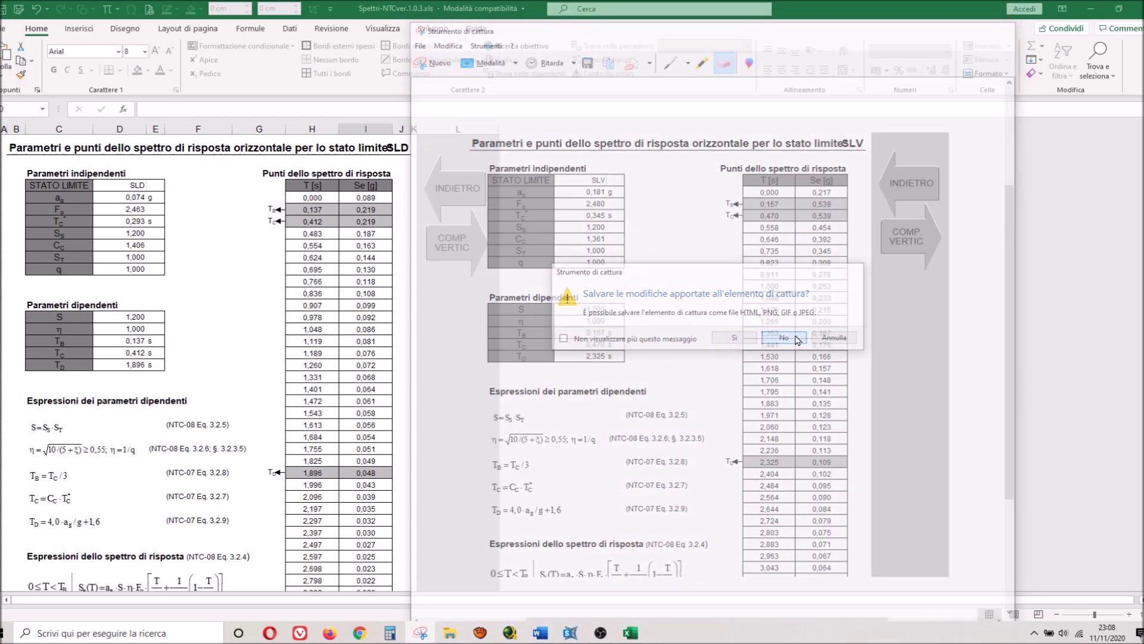